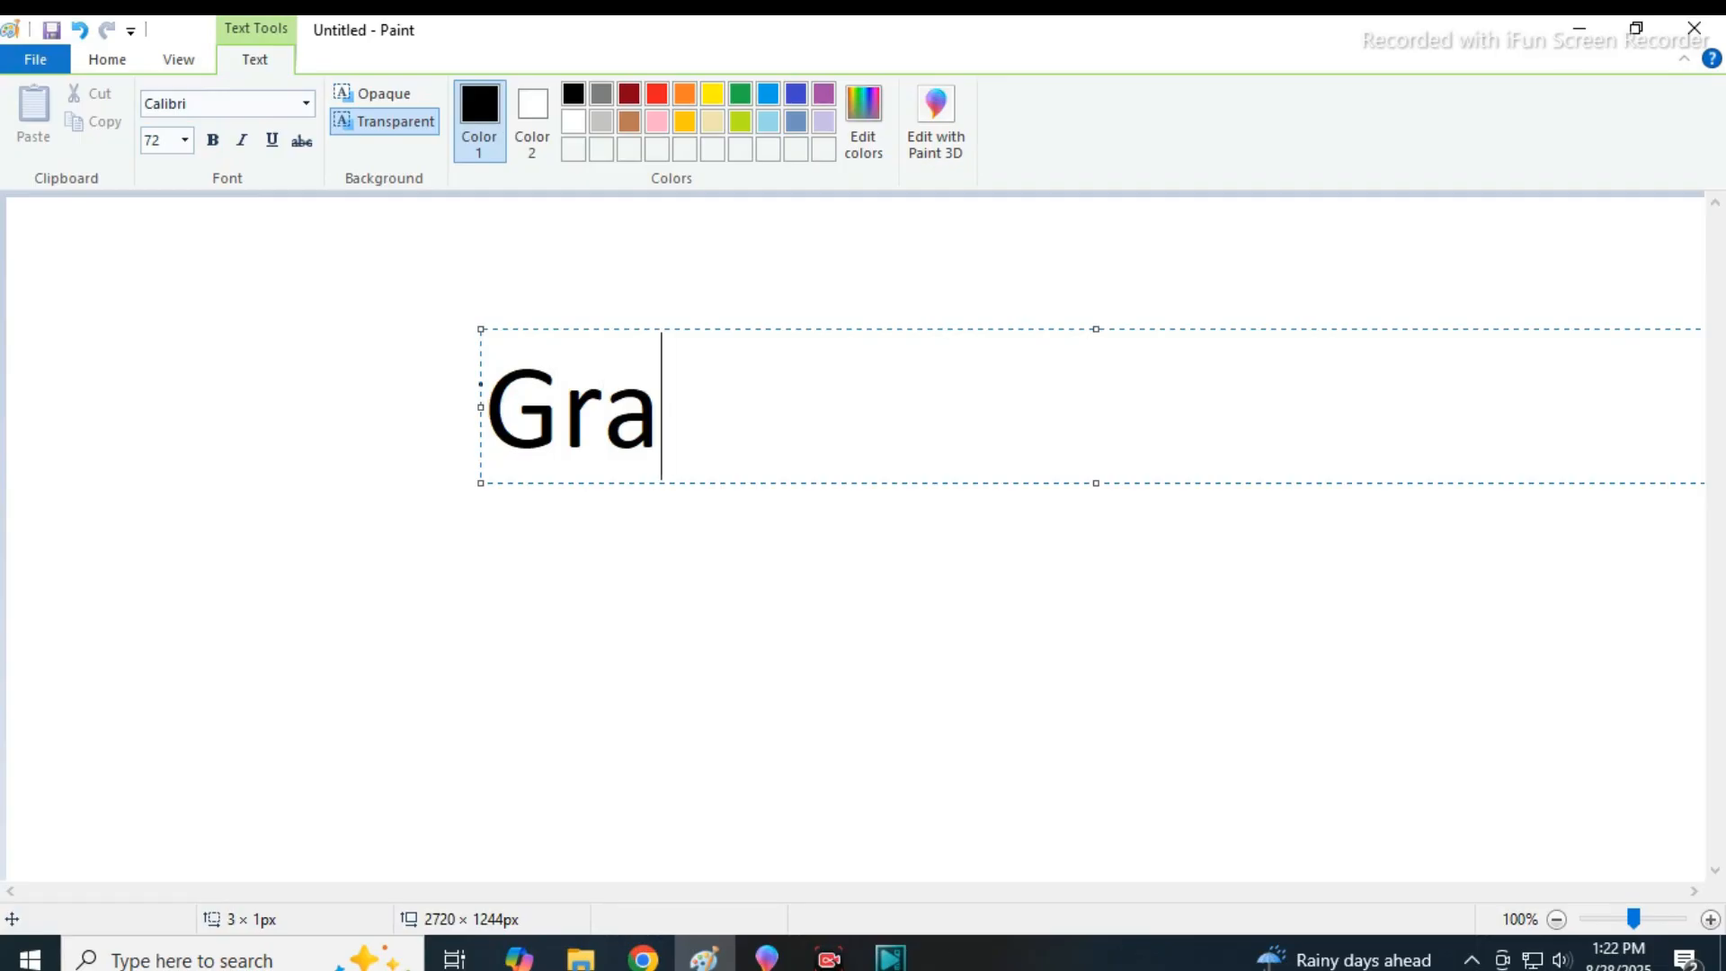
Replace the existing letters in the text box with "MS Paint".
key("BackSpace")
key("BackSpace")
key("BackSpace")
type("M")
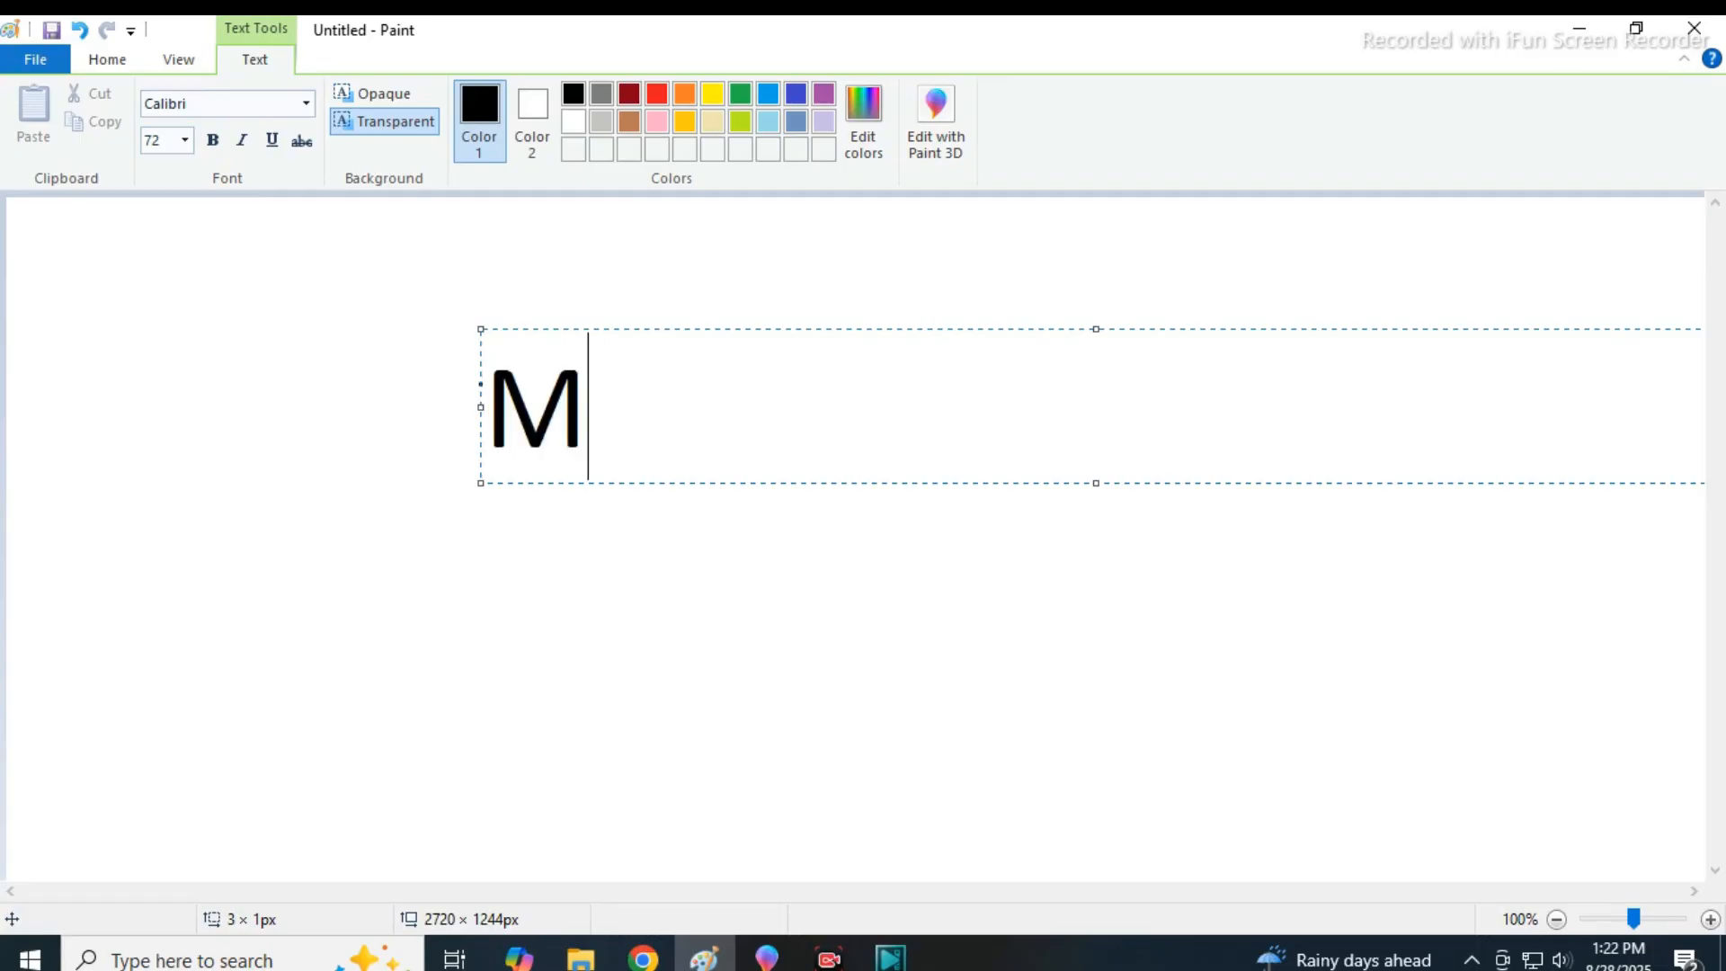
type("SS")
key("BackSpace")
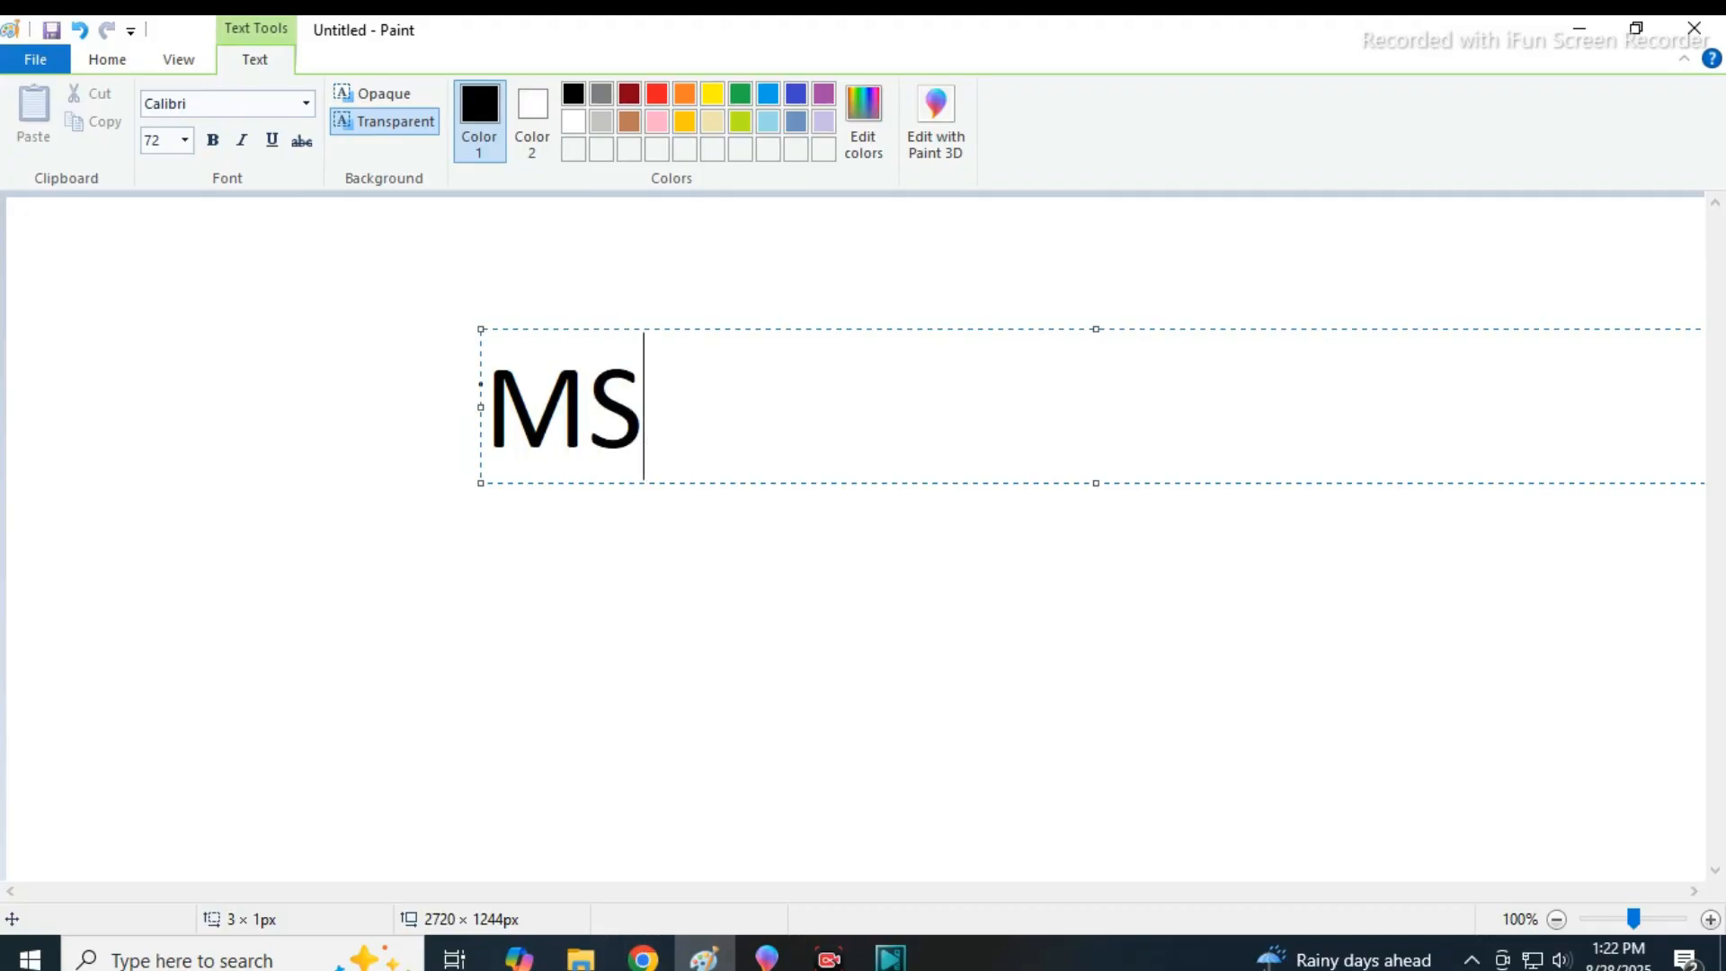
type("Paint")
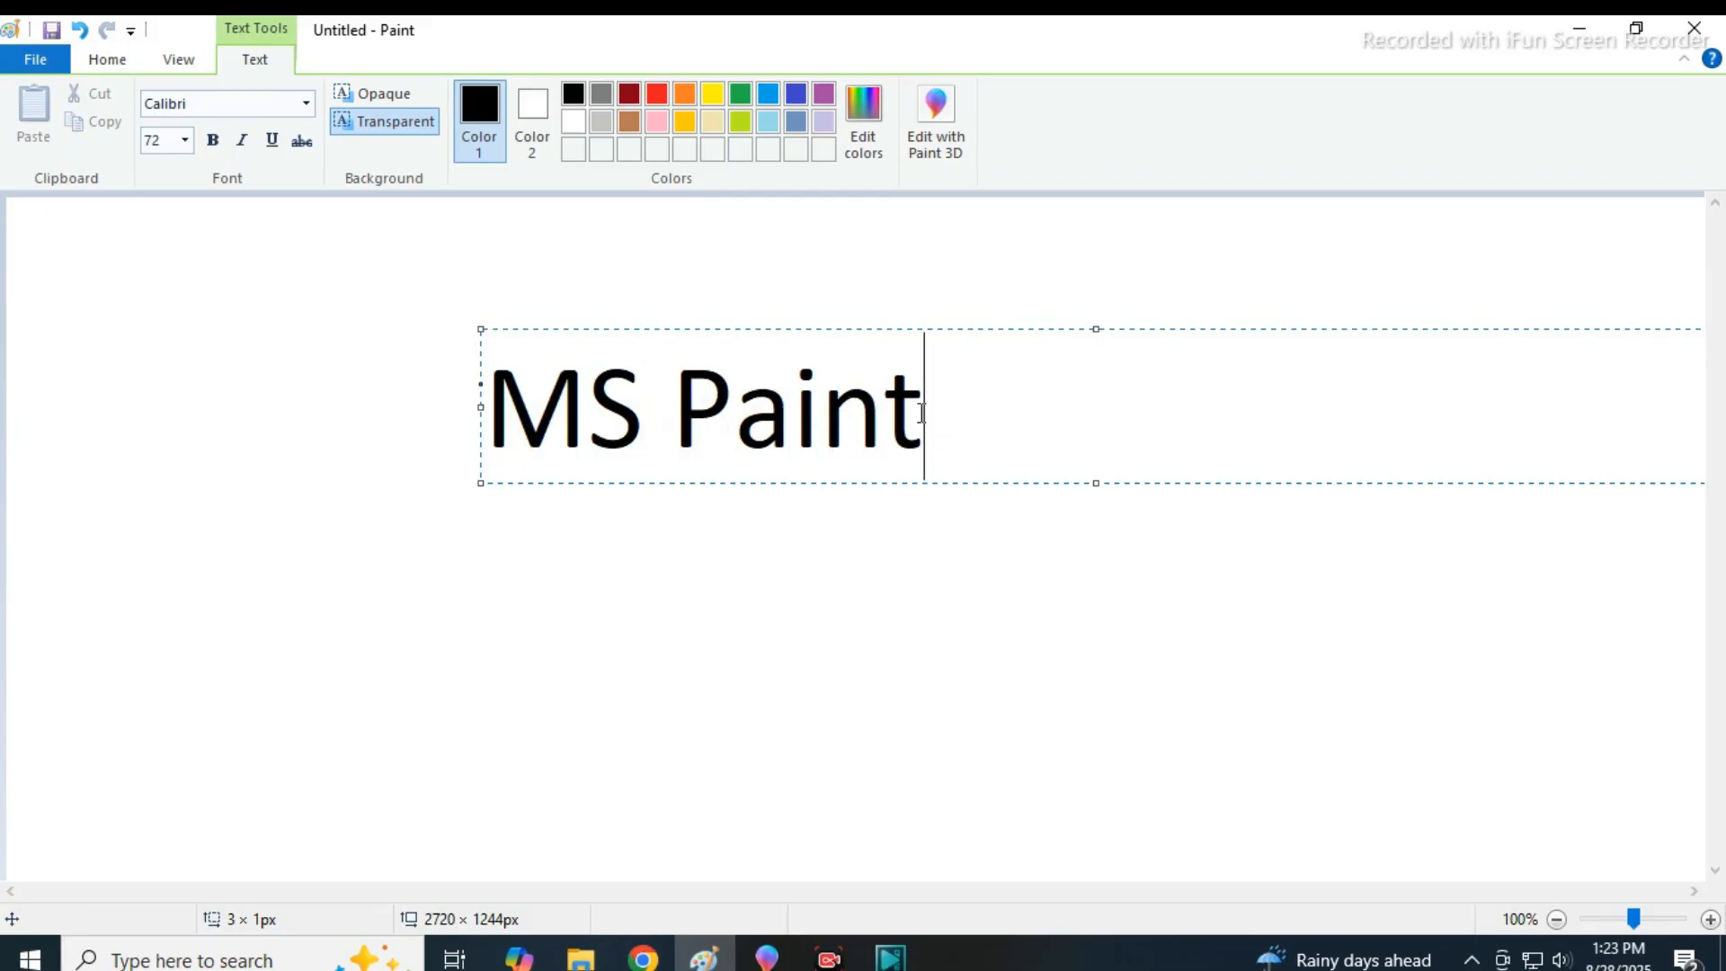
Rewrite the word "Paint" in capitals so the text reads "MS PAINT".
key("BackSpace")
key("BackSpace")
key("BackSpace")
key("BackSpace")
key("BackSpace")
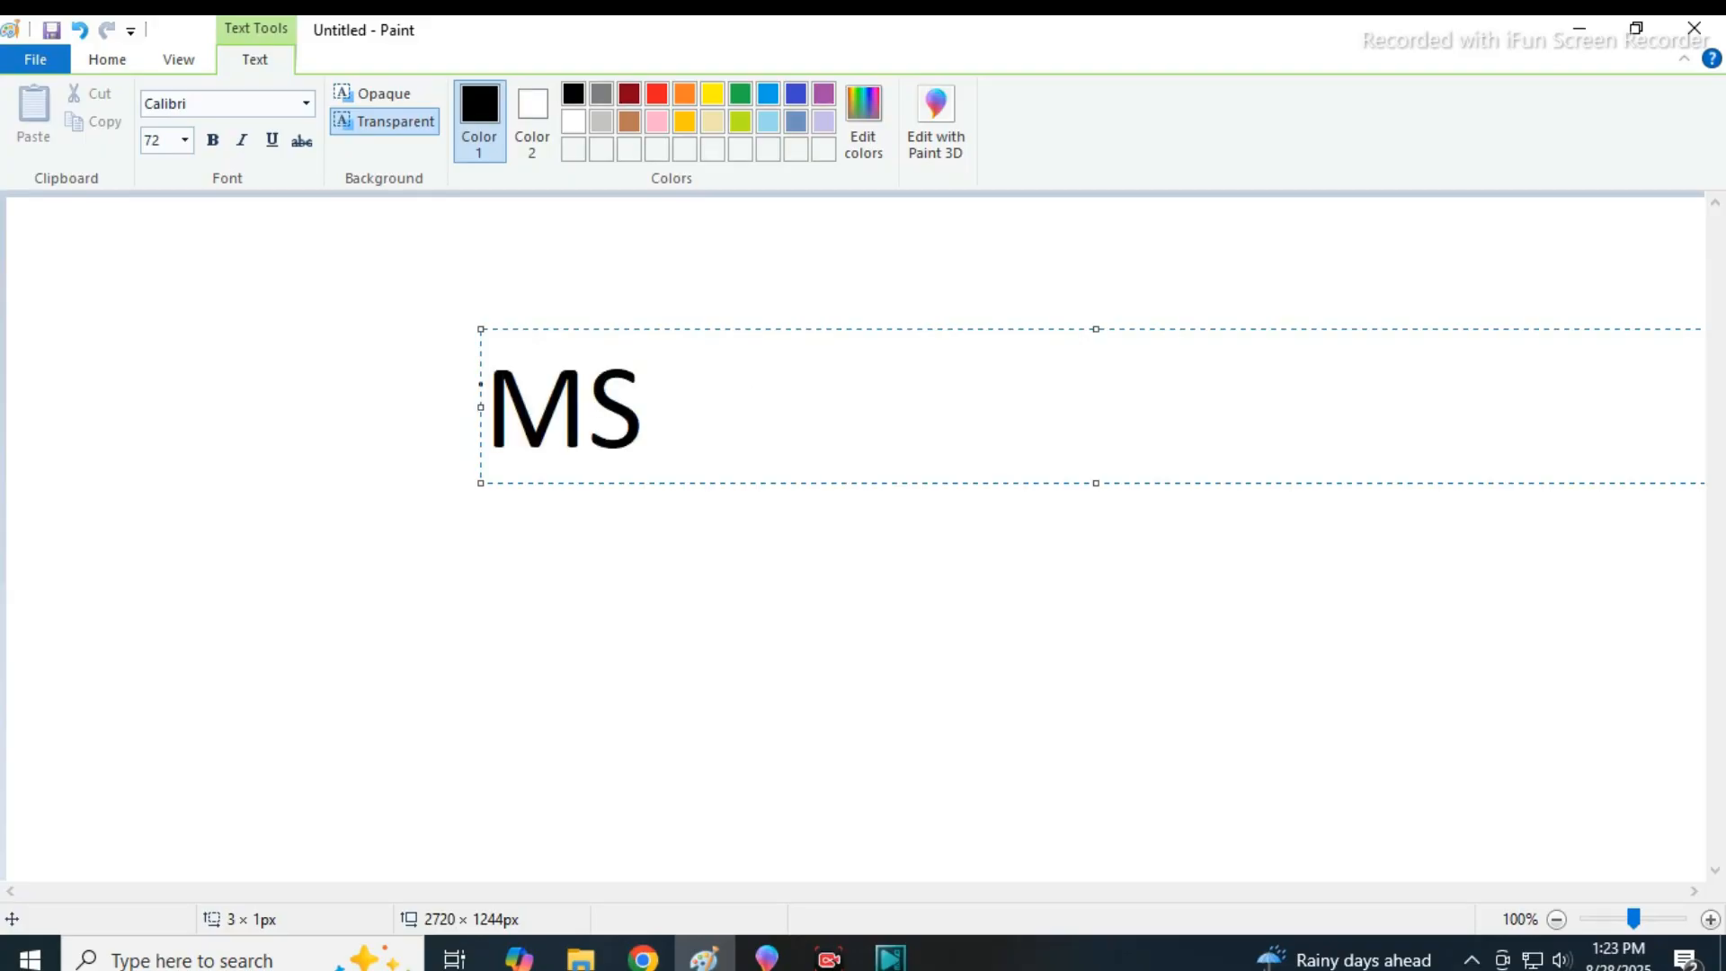
type("PAN")
key("BackSpace")
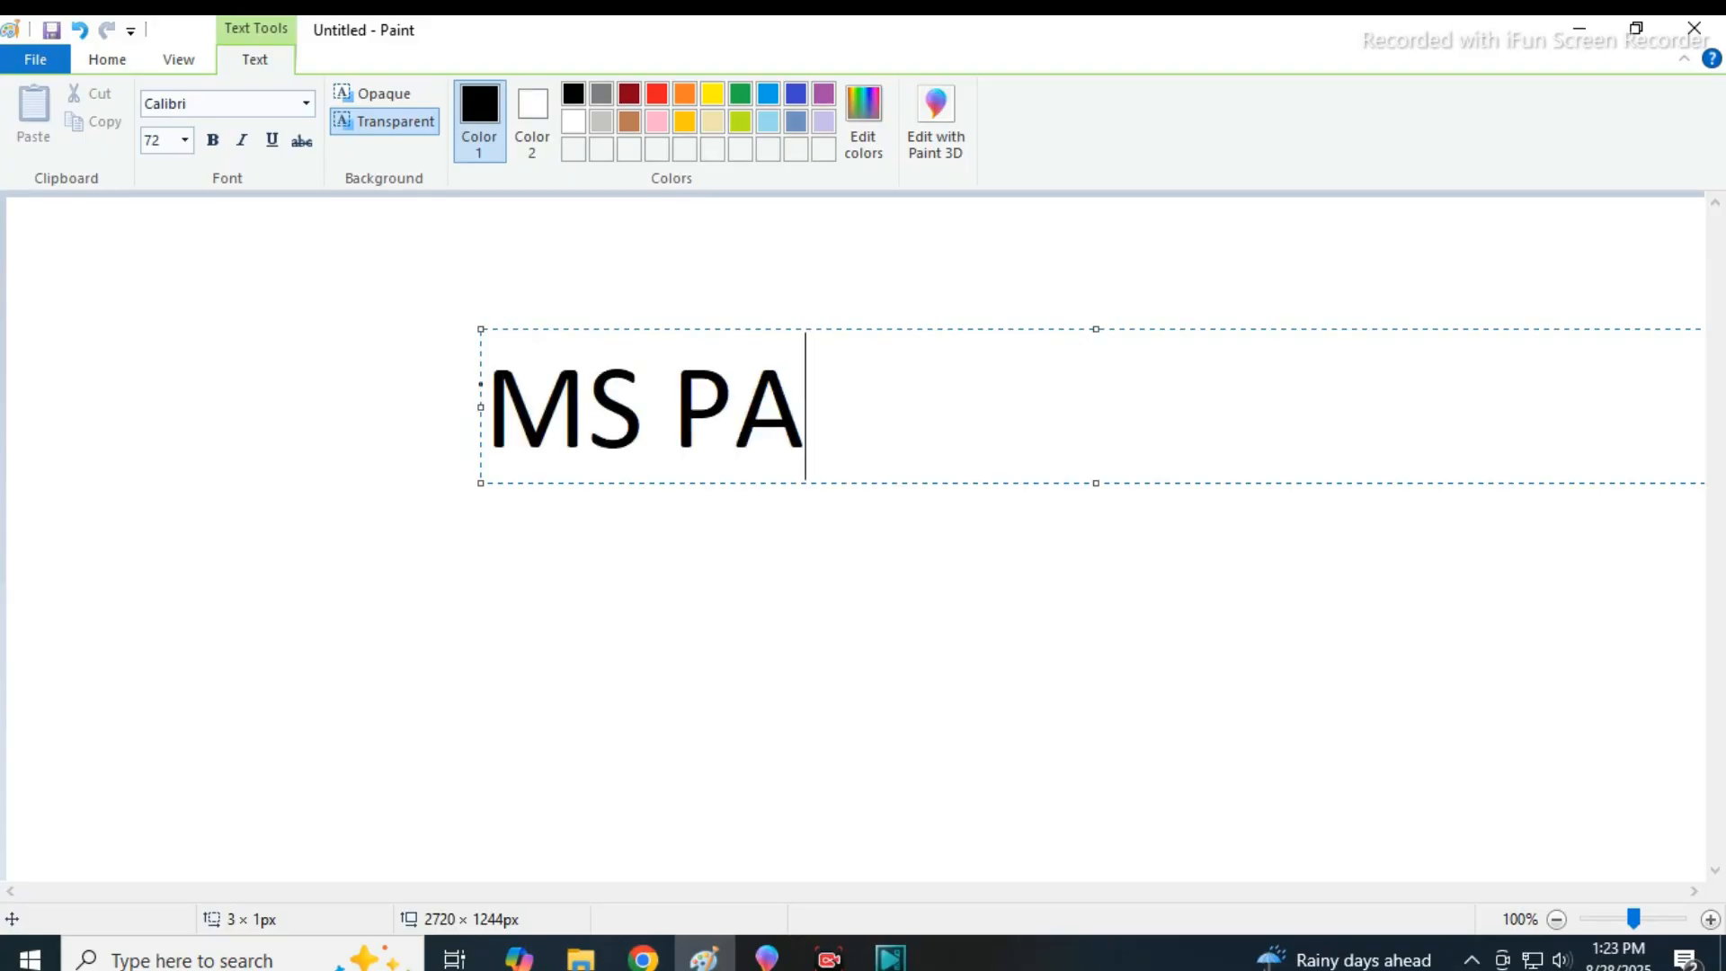
type("INT")
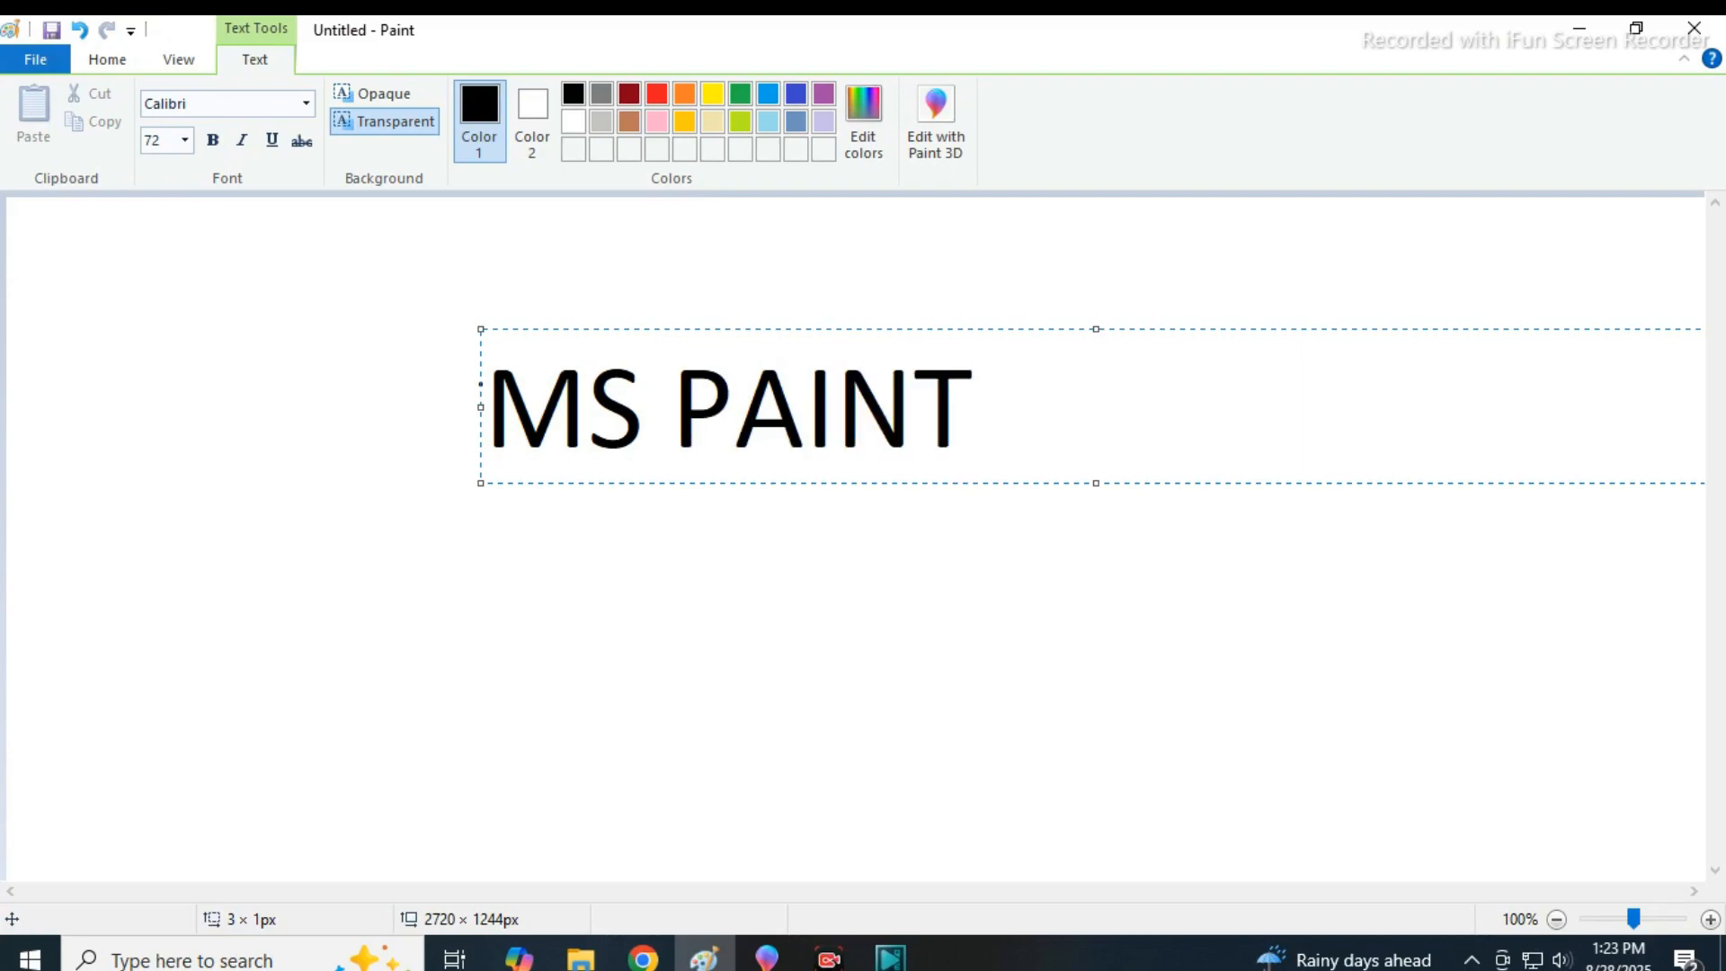
Select the whole "MS PAINT" text and set its font size to 200.
left_click_drag(980, 424, 474, 423)
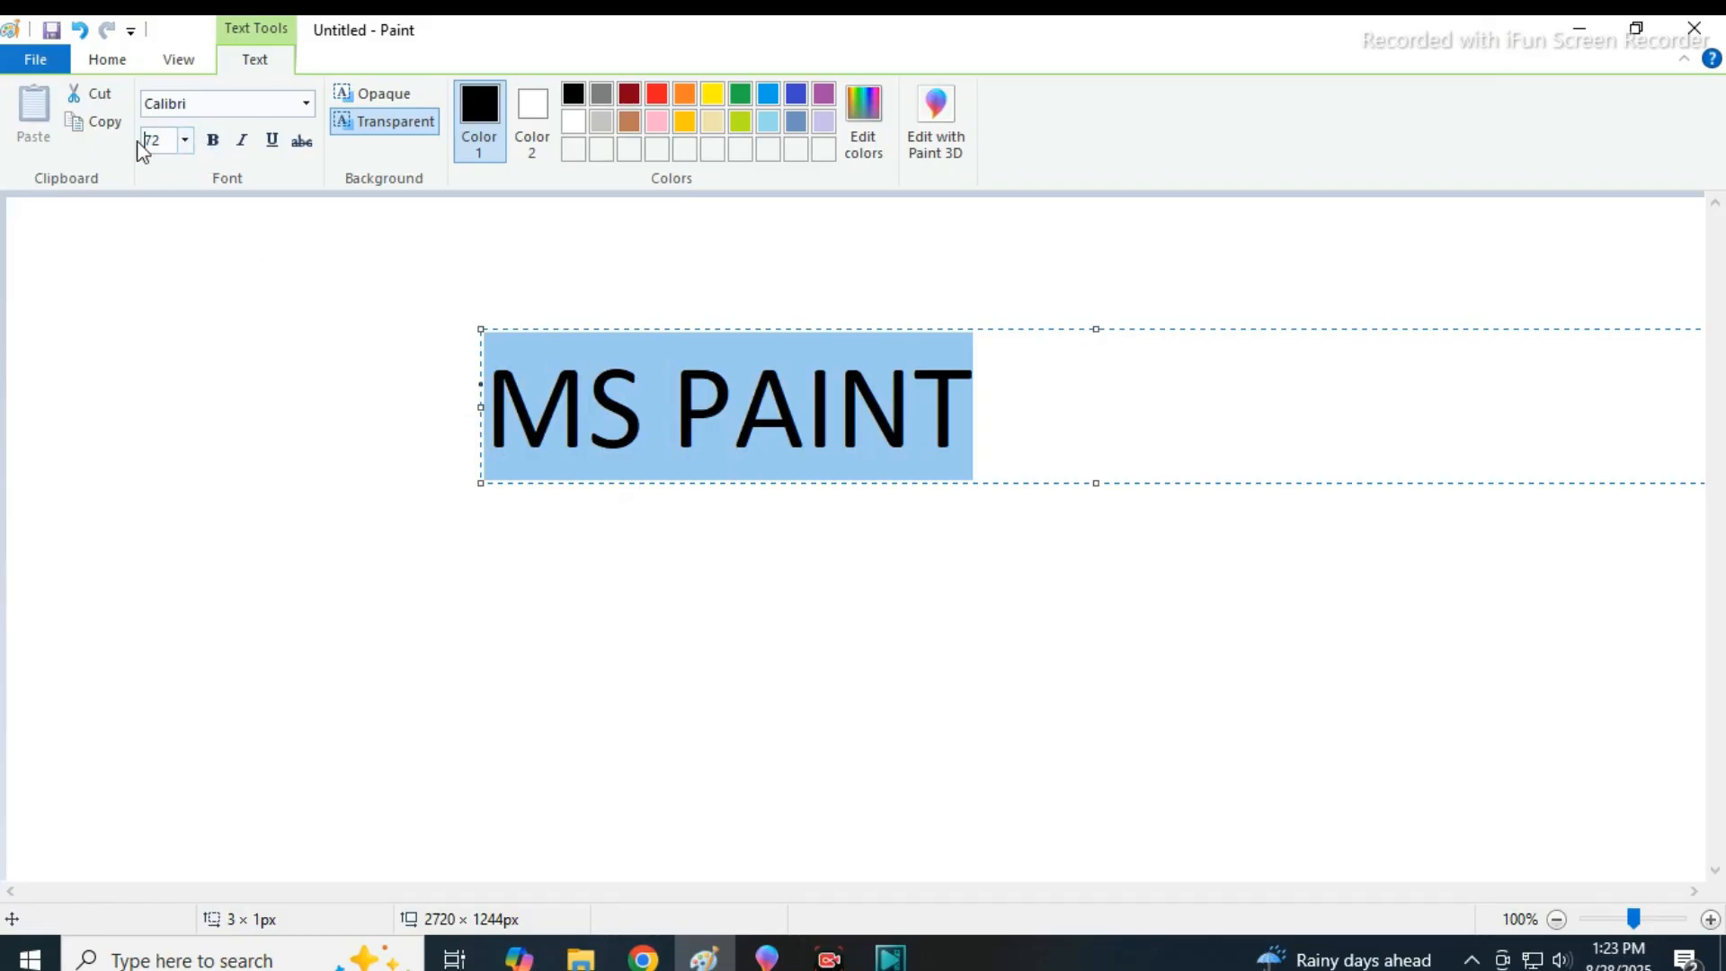
left_click(170, 149)
type("200")
key("Return")
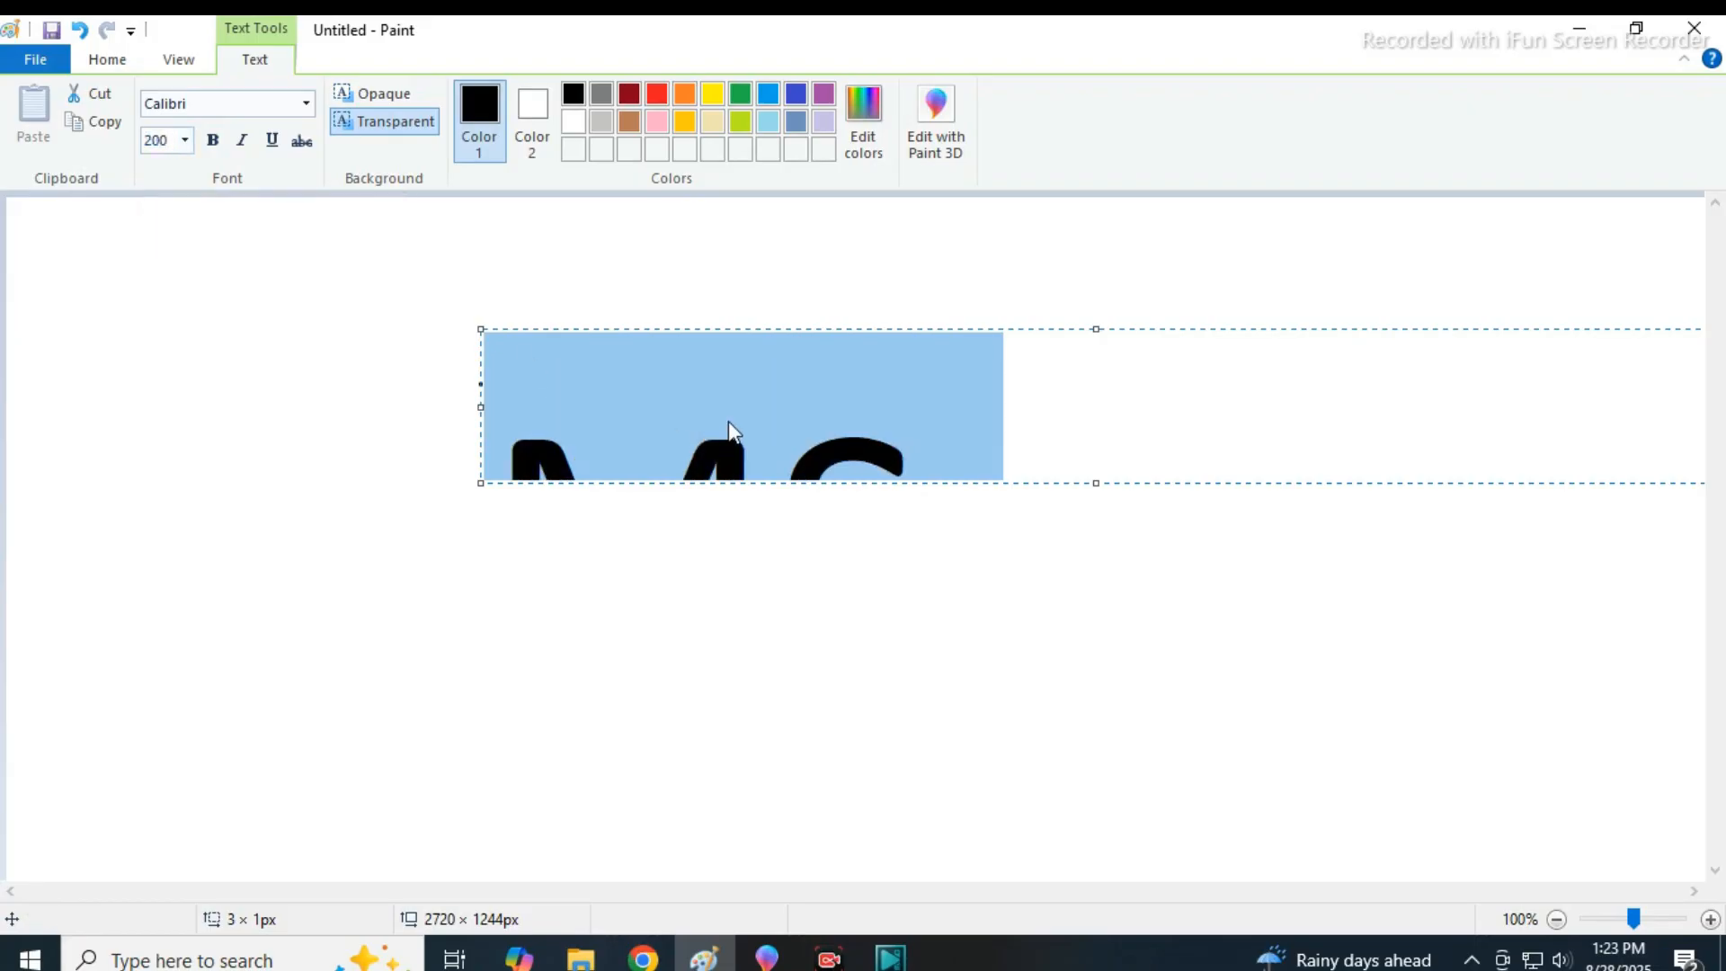
Enlarge the text box to about 977 × 522 px and move it towards the canvas's upper-left corner.
left_click_drag(1096, 483, 1109, 849)
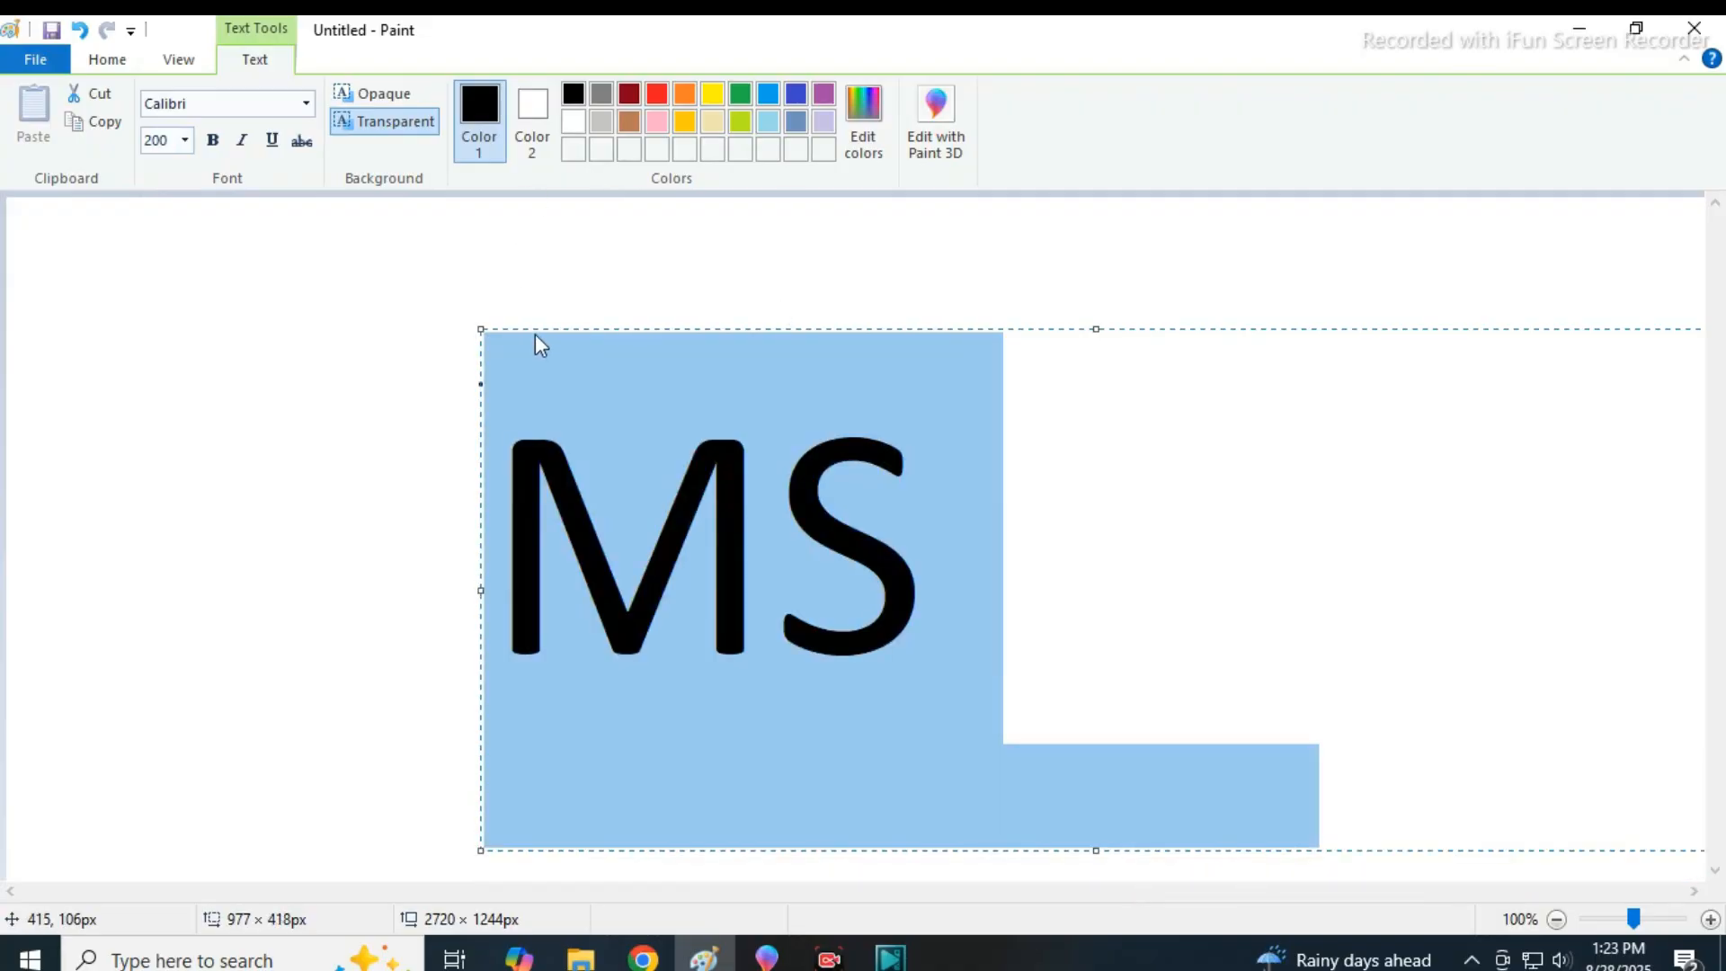
left_click_drag(535, 330, 416, 224)
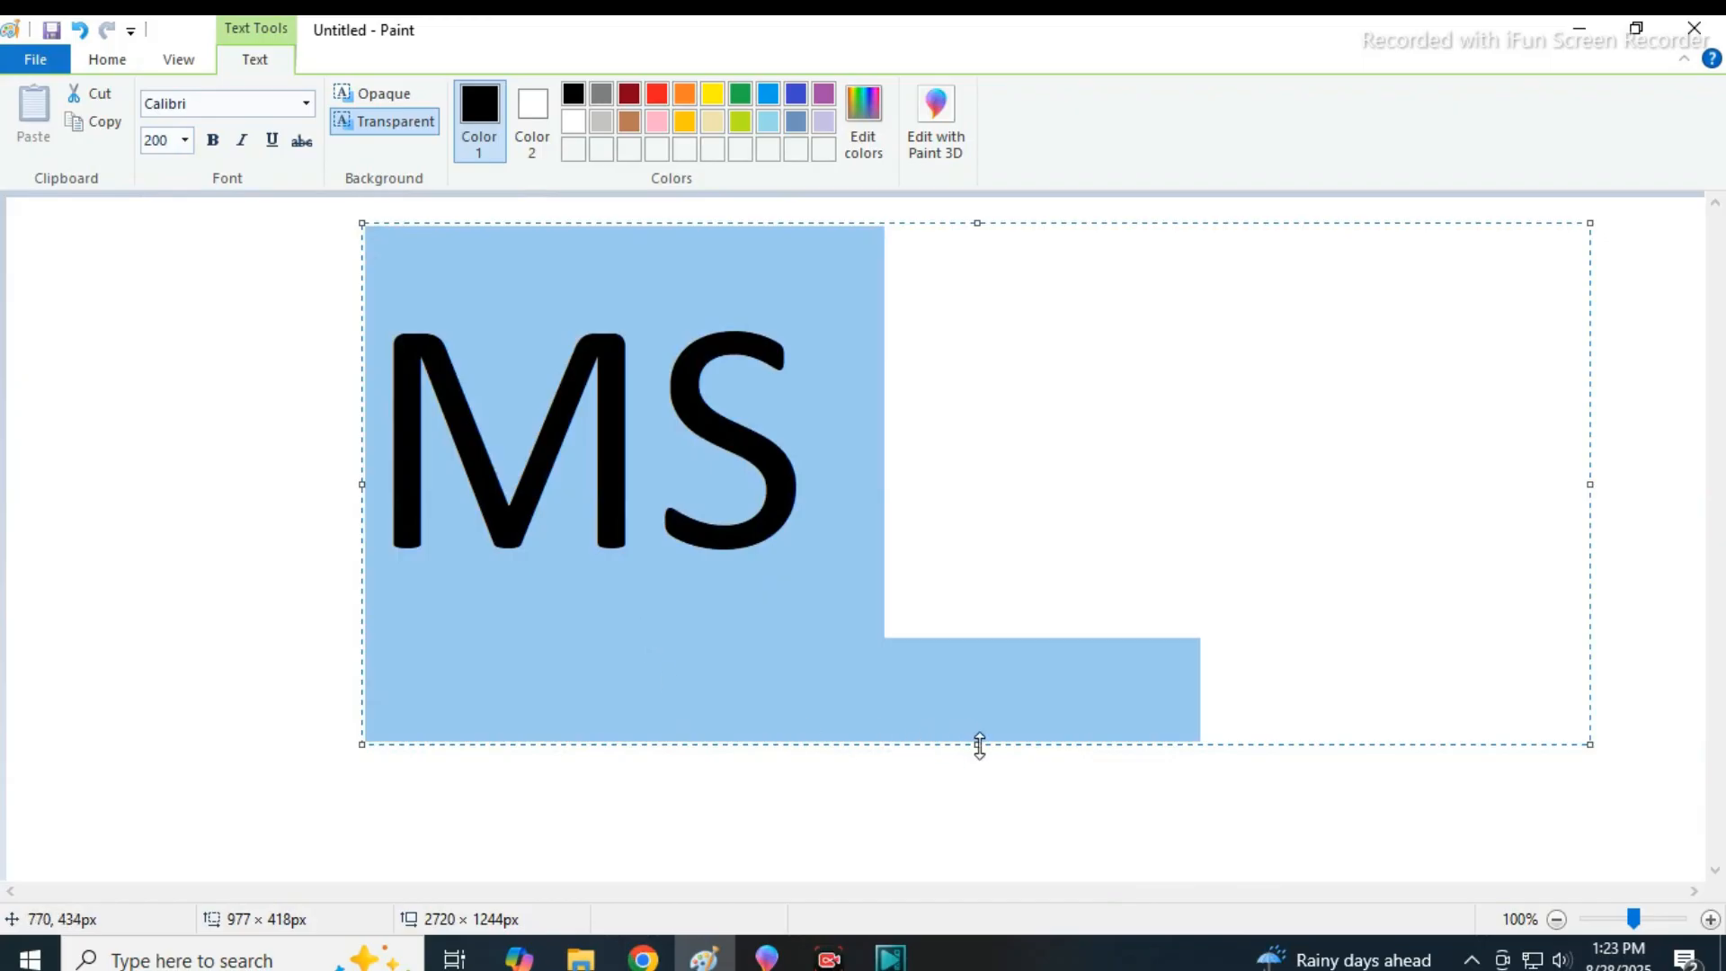
left_click_drag(975, 743, 977, 876)
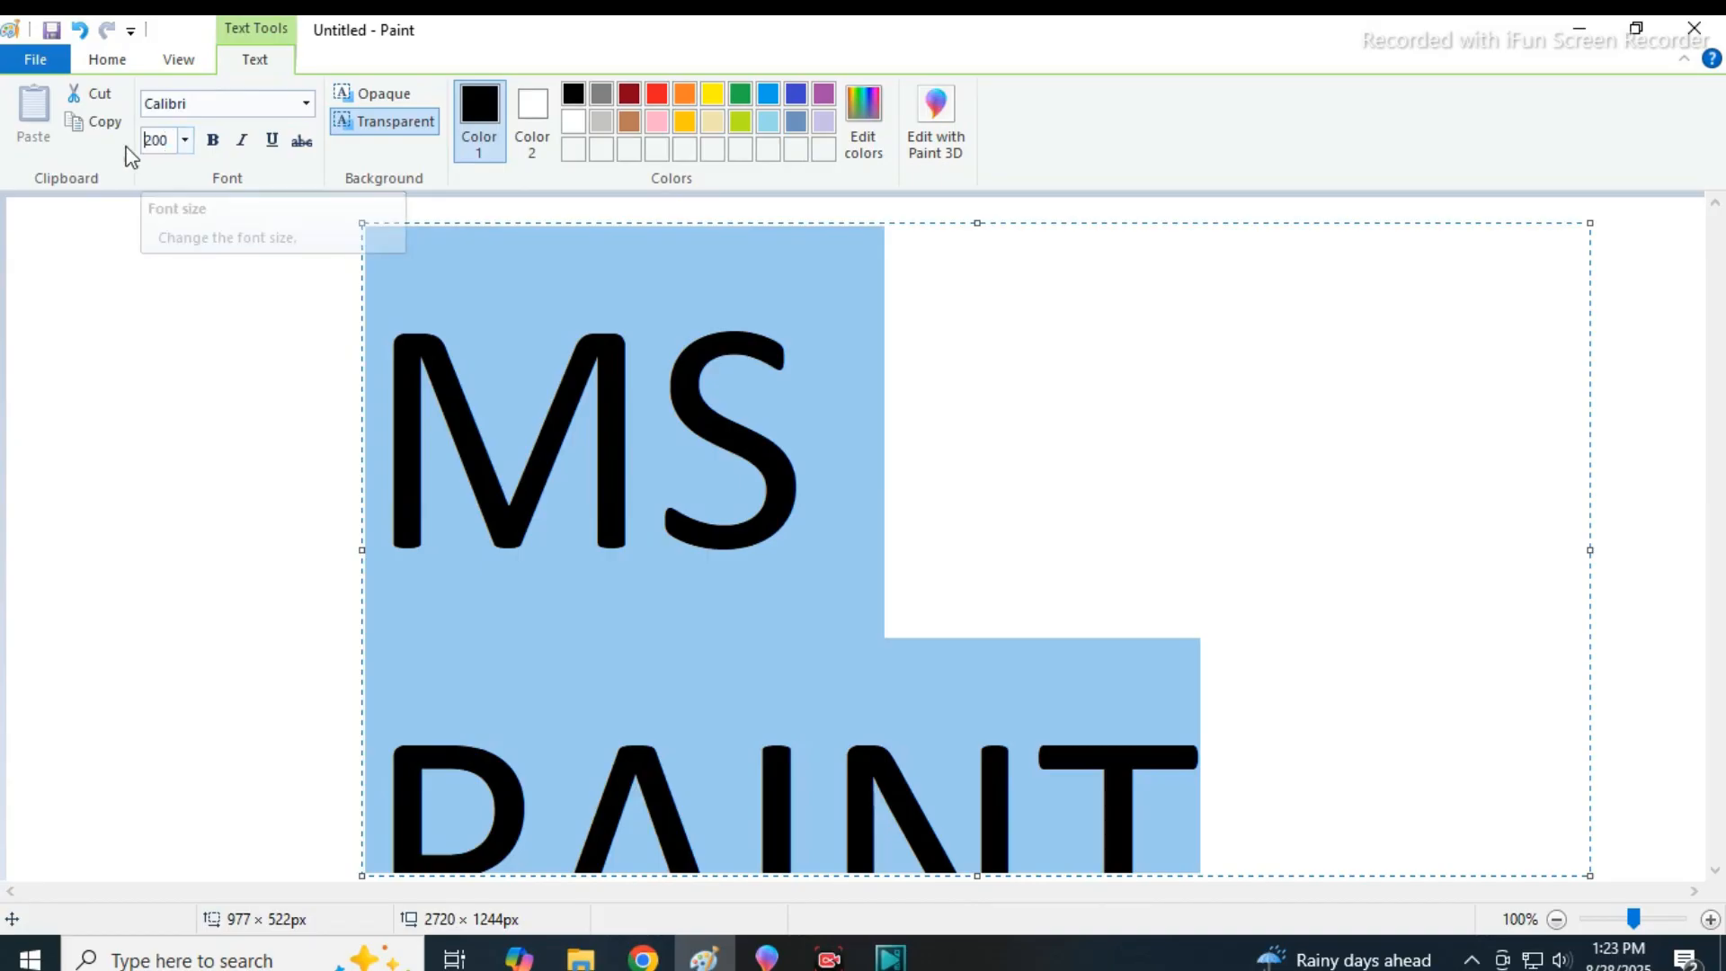
Set the font size of the "MS PAINT" text to 150.
left_click(157, 143)
type("150")
key("Return")
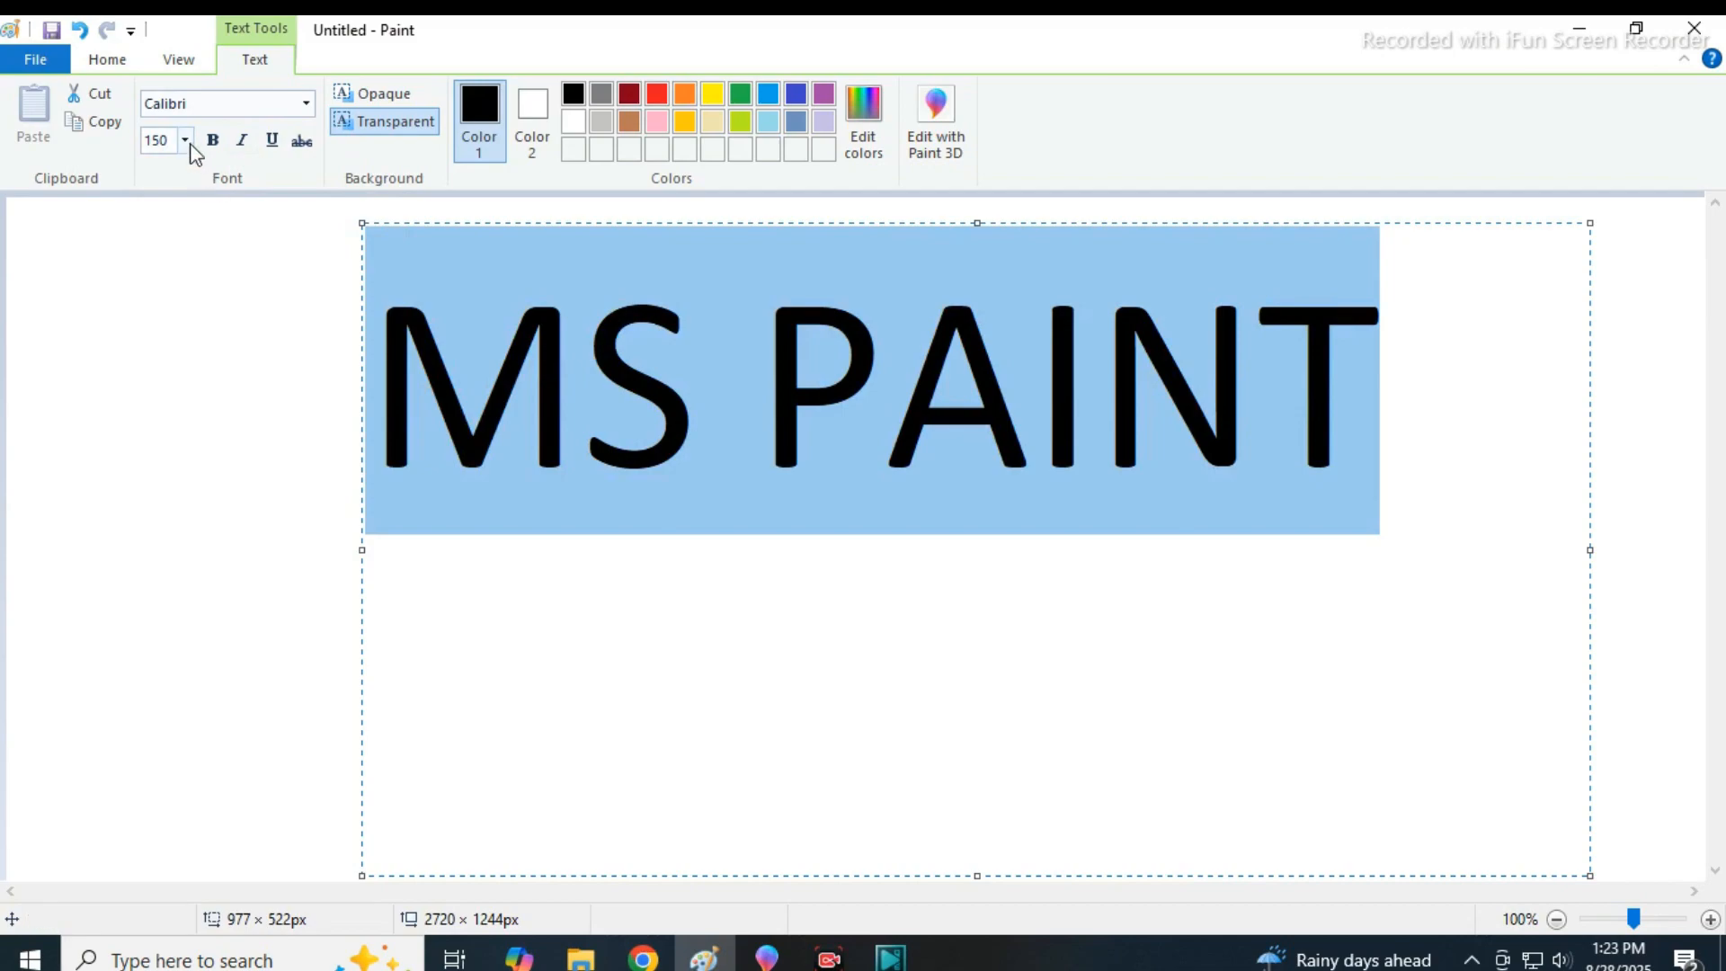
Change the font of the "MS PAINT" text to Arial Black.
left_click(307, 104)
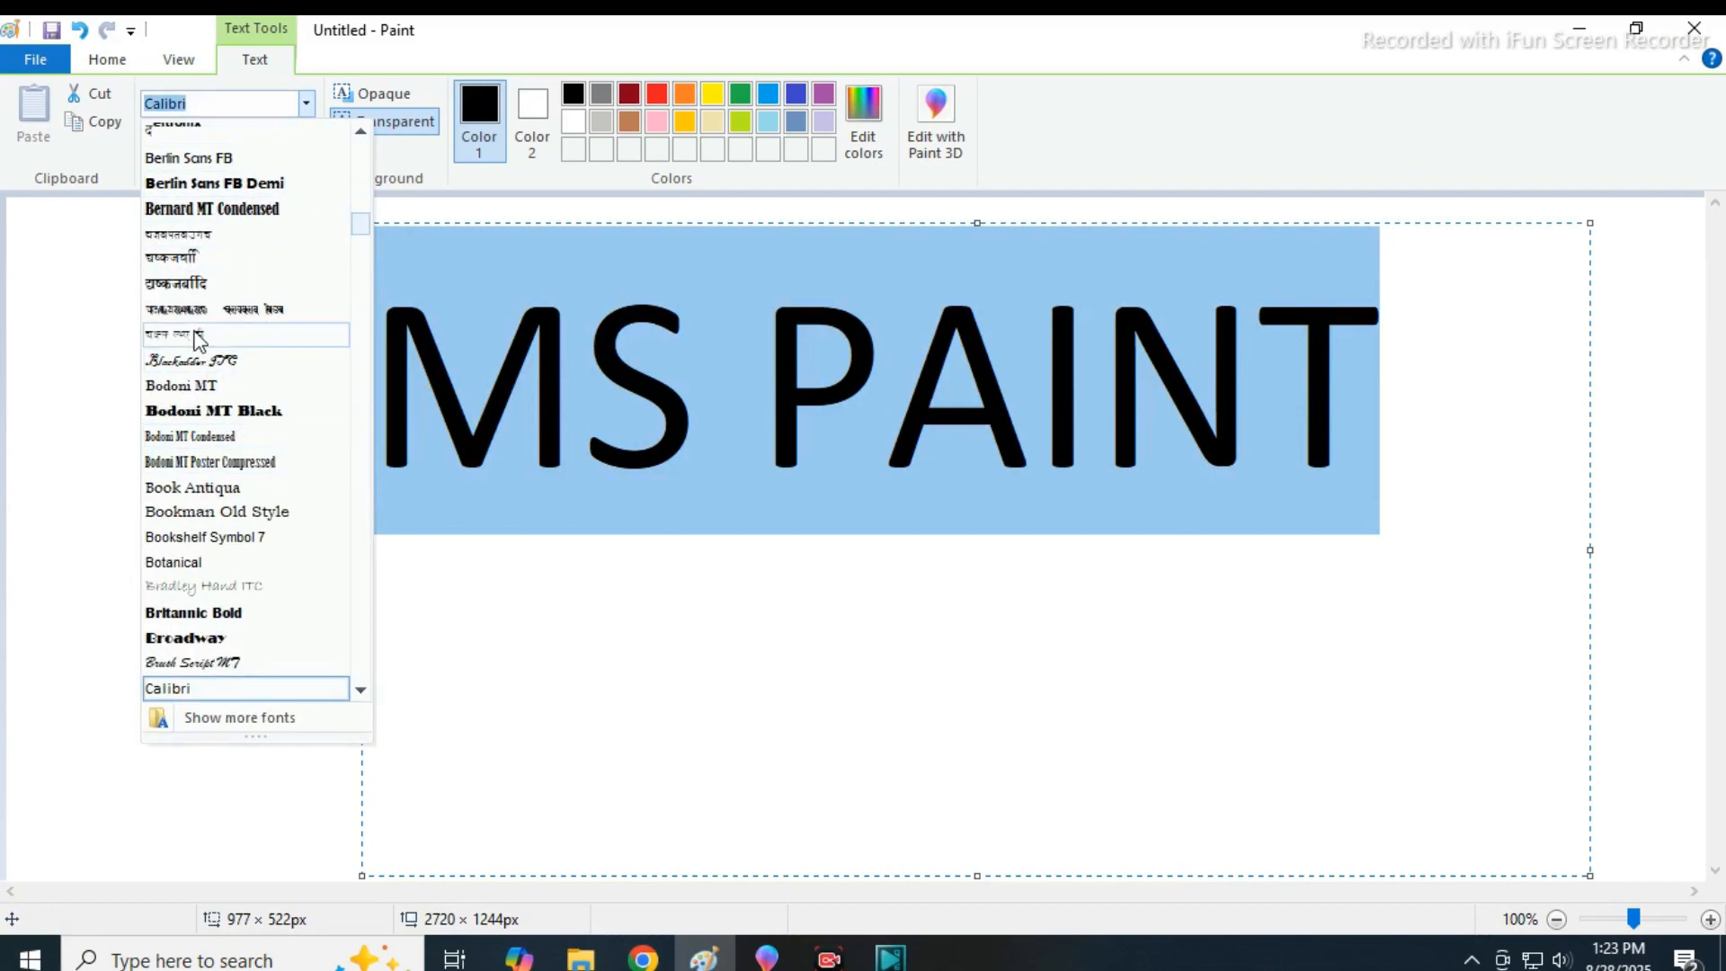
scroll(194, 310, "up", 15)
scroll(196, 317, "up", 5)
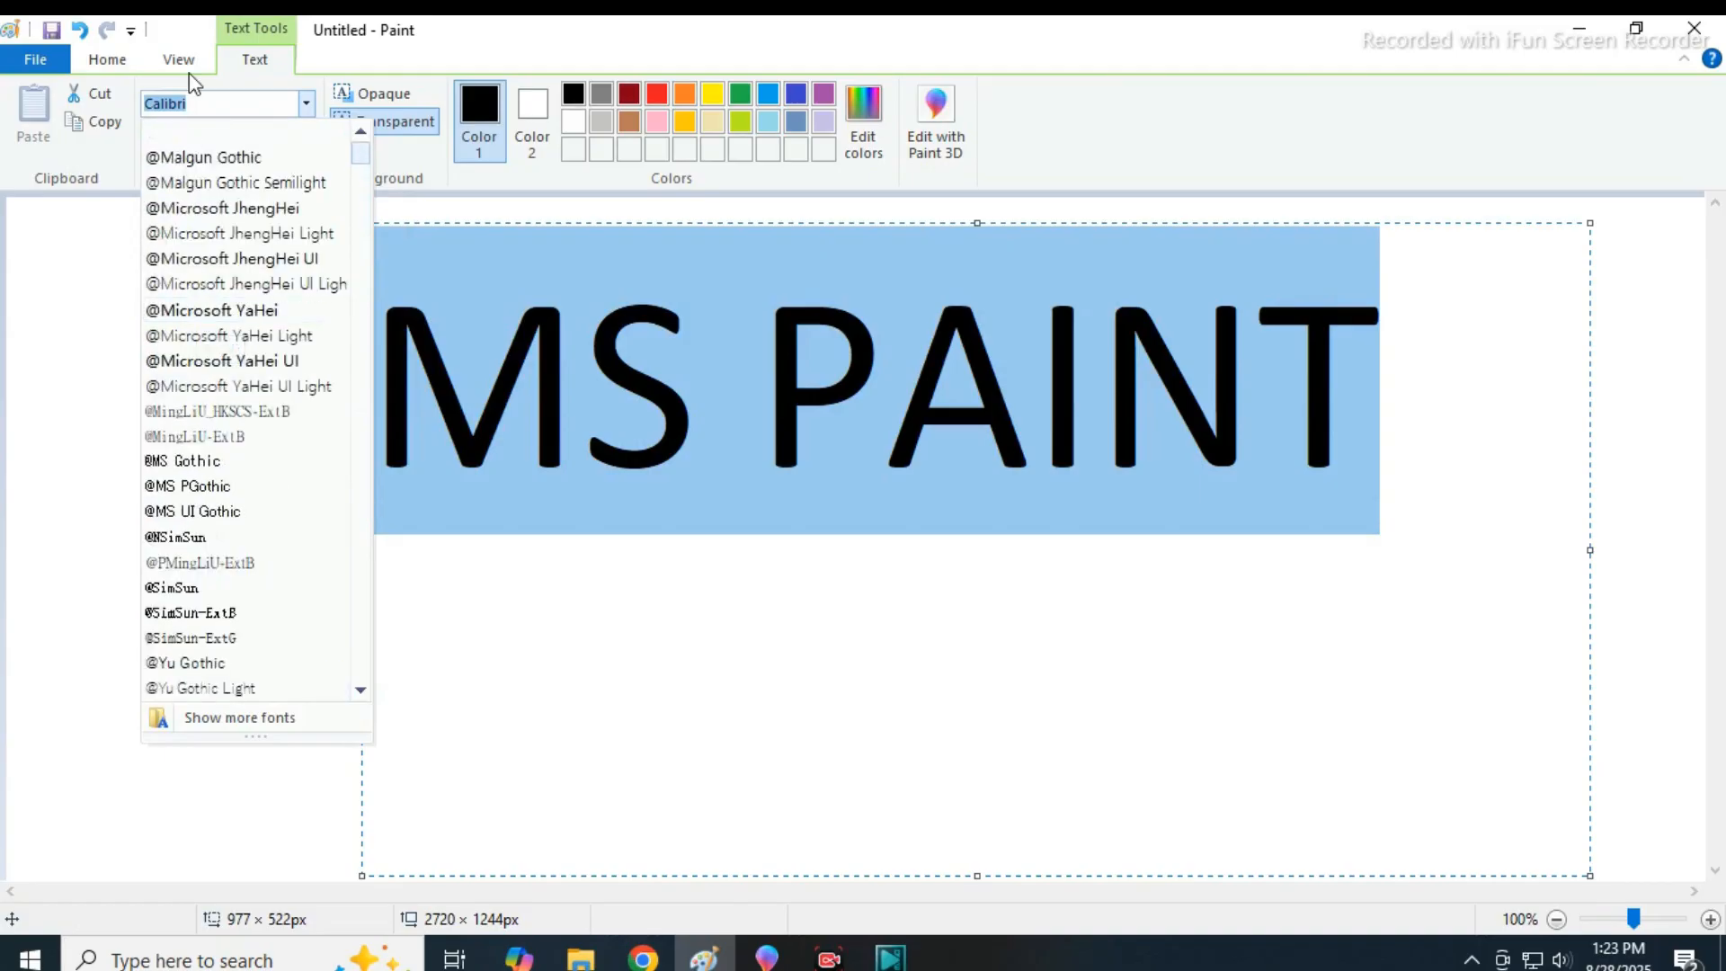
scroll(241, 347, "down", 5)
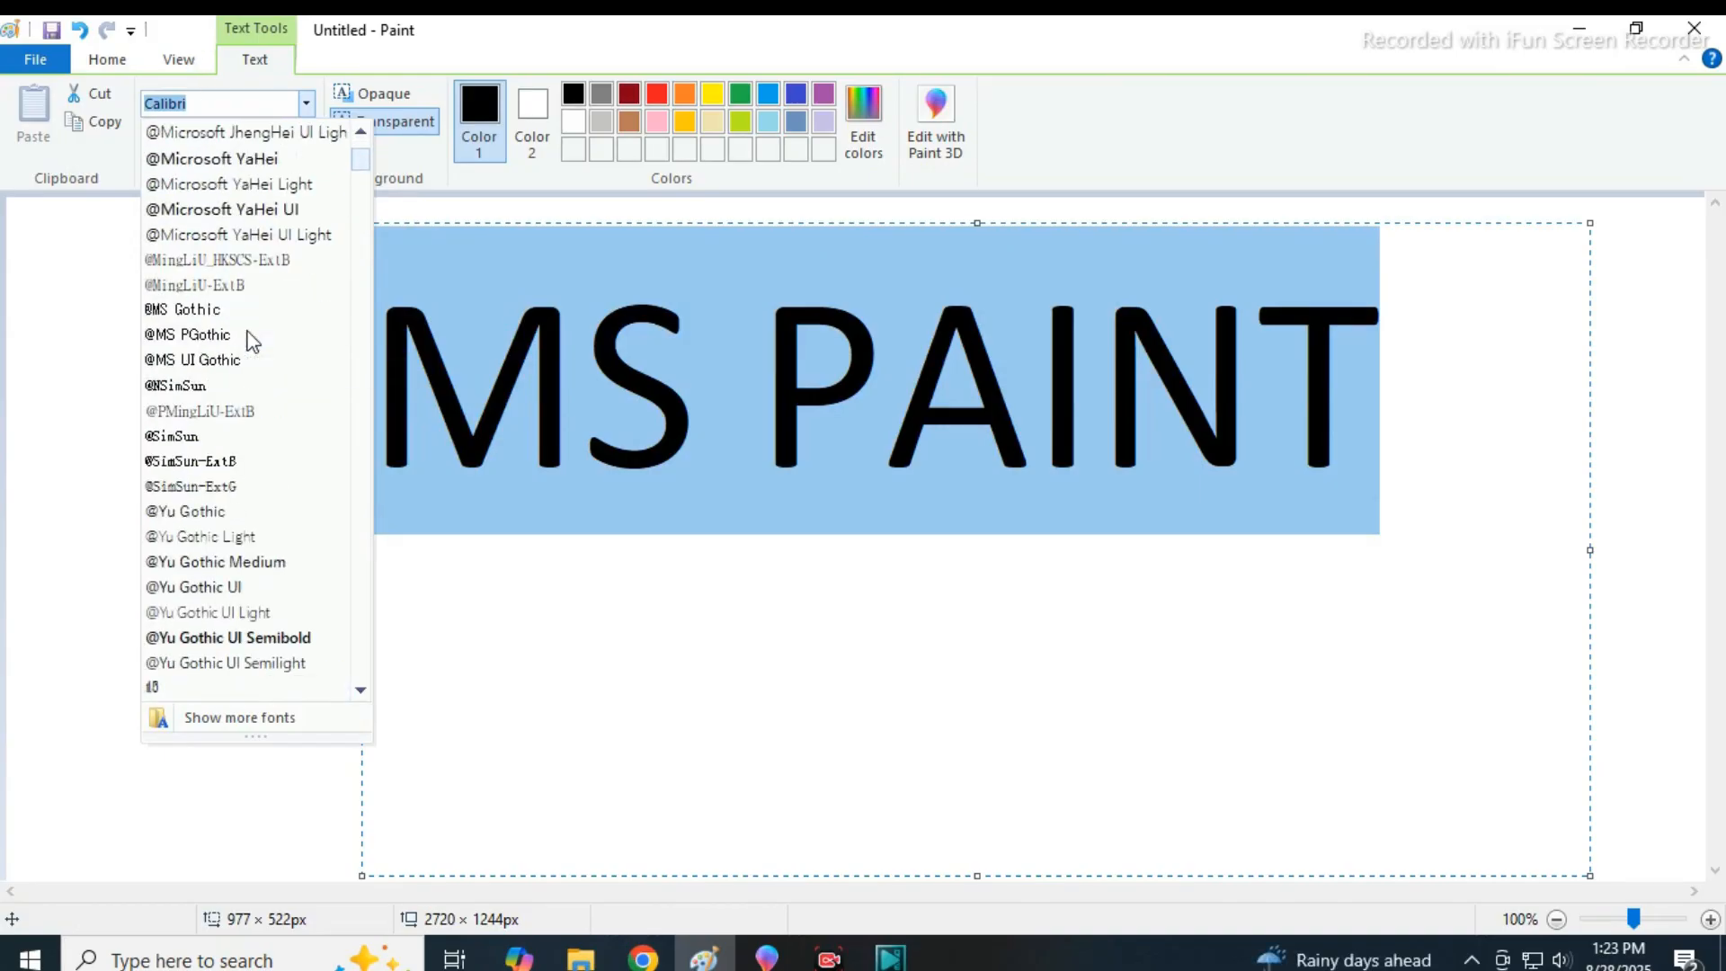
scroll(246, 351, "down", 12)
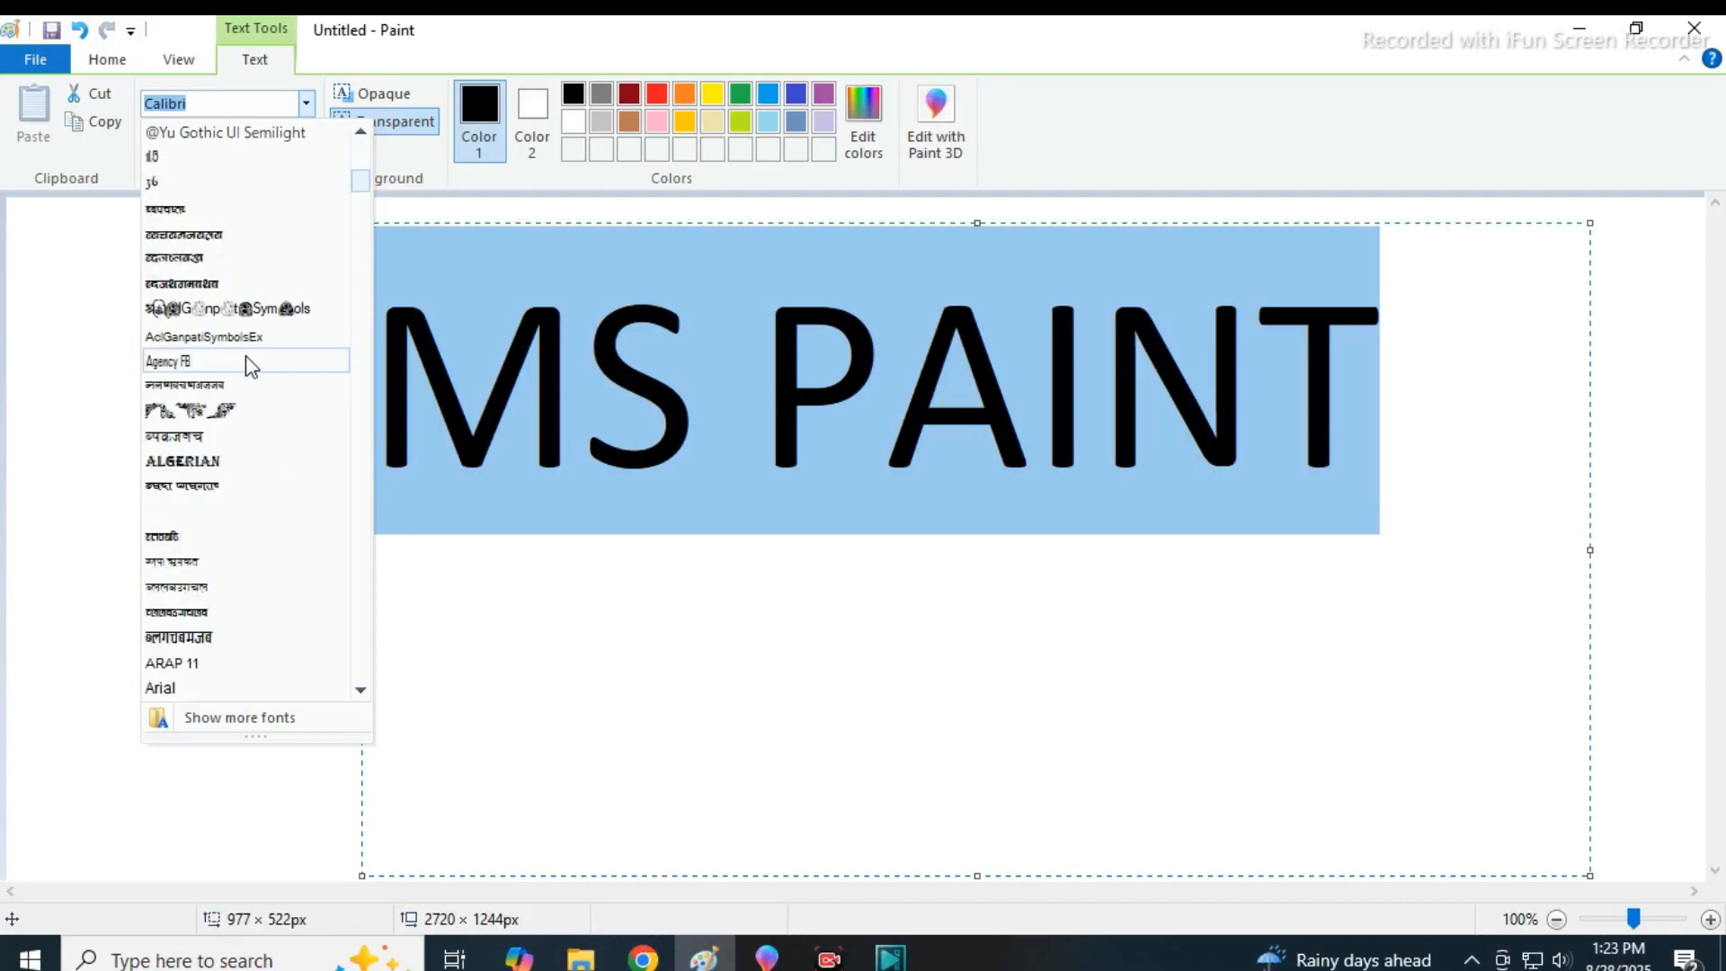
scroll(243, 373, "down", 3)
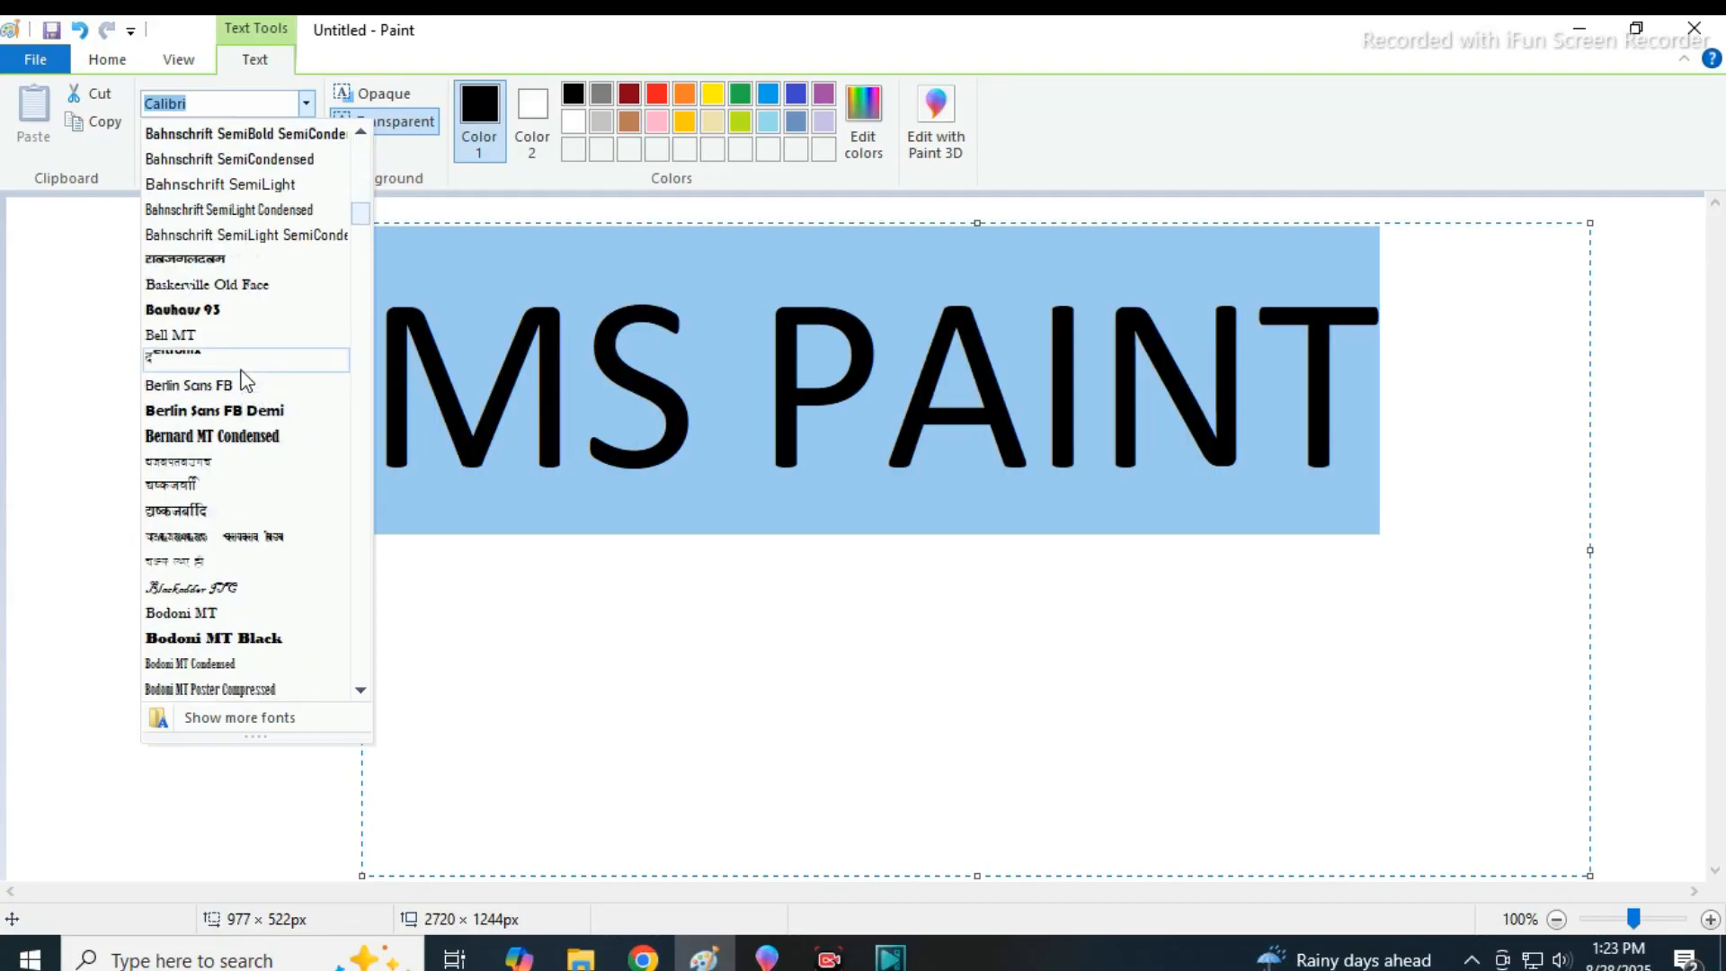
scroll(240, 387, "up", 15)
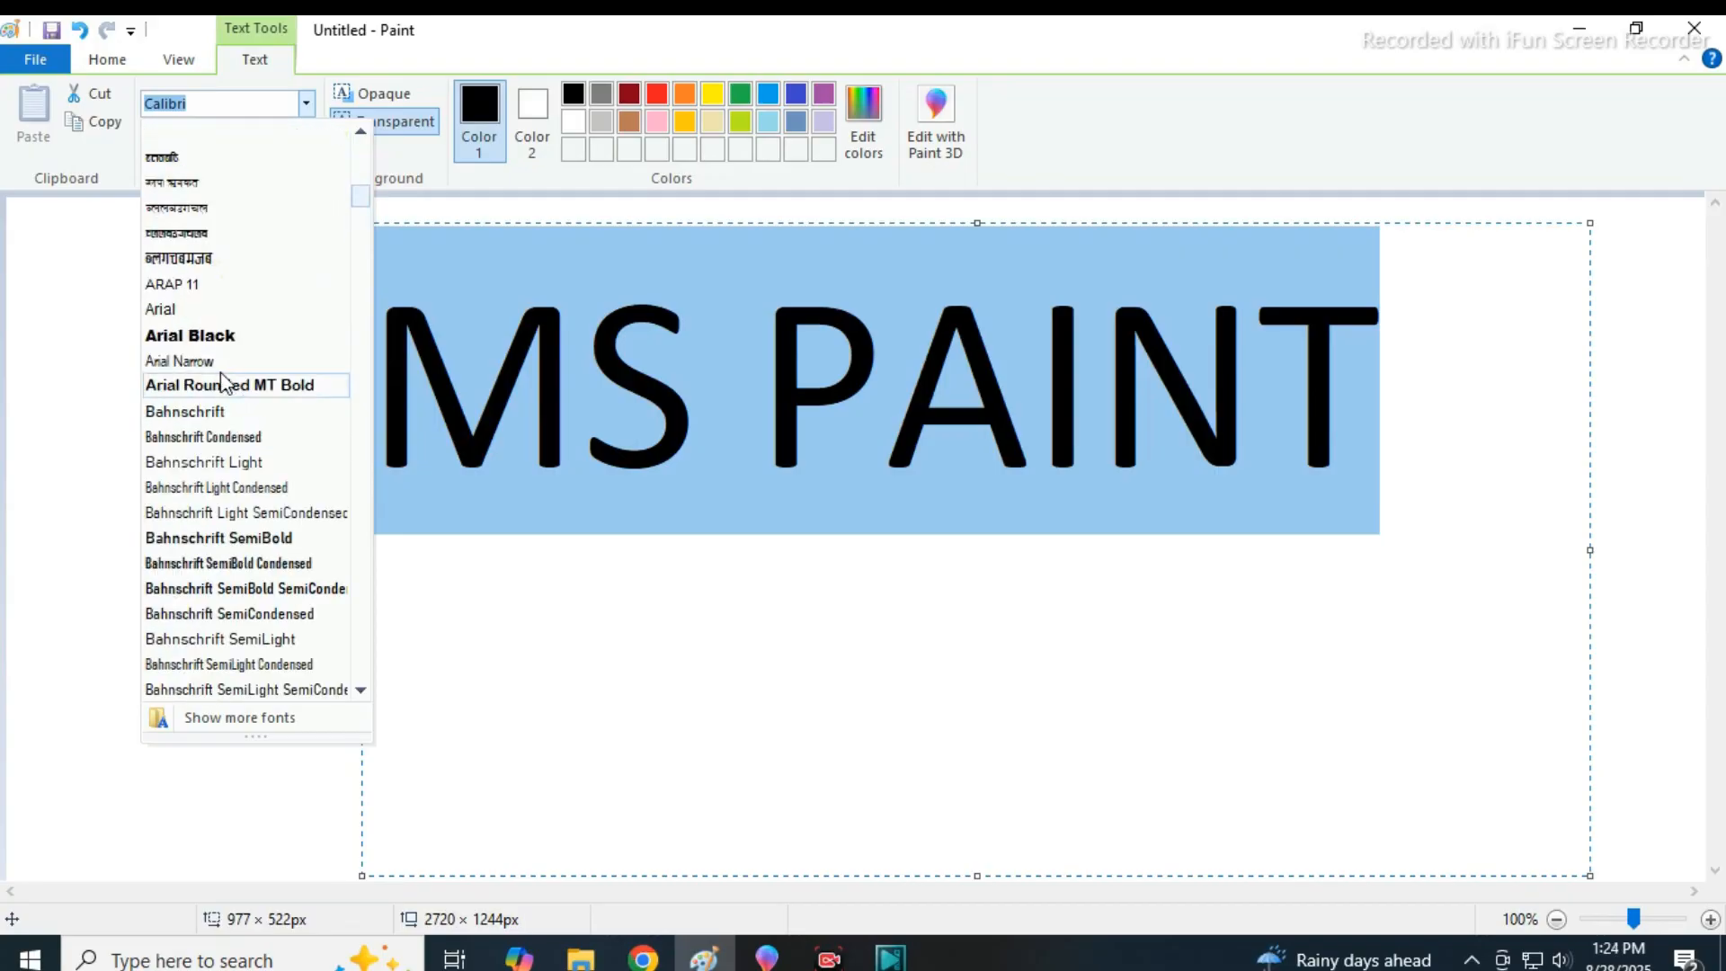
scroll(180, 222, "up", 3)
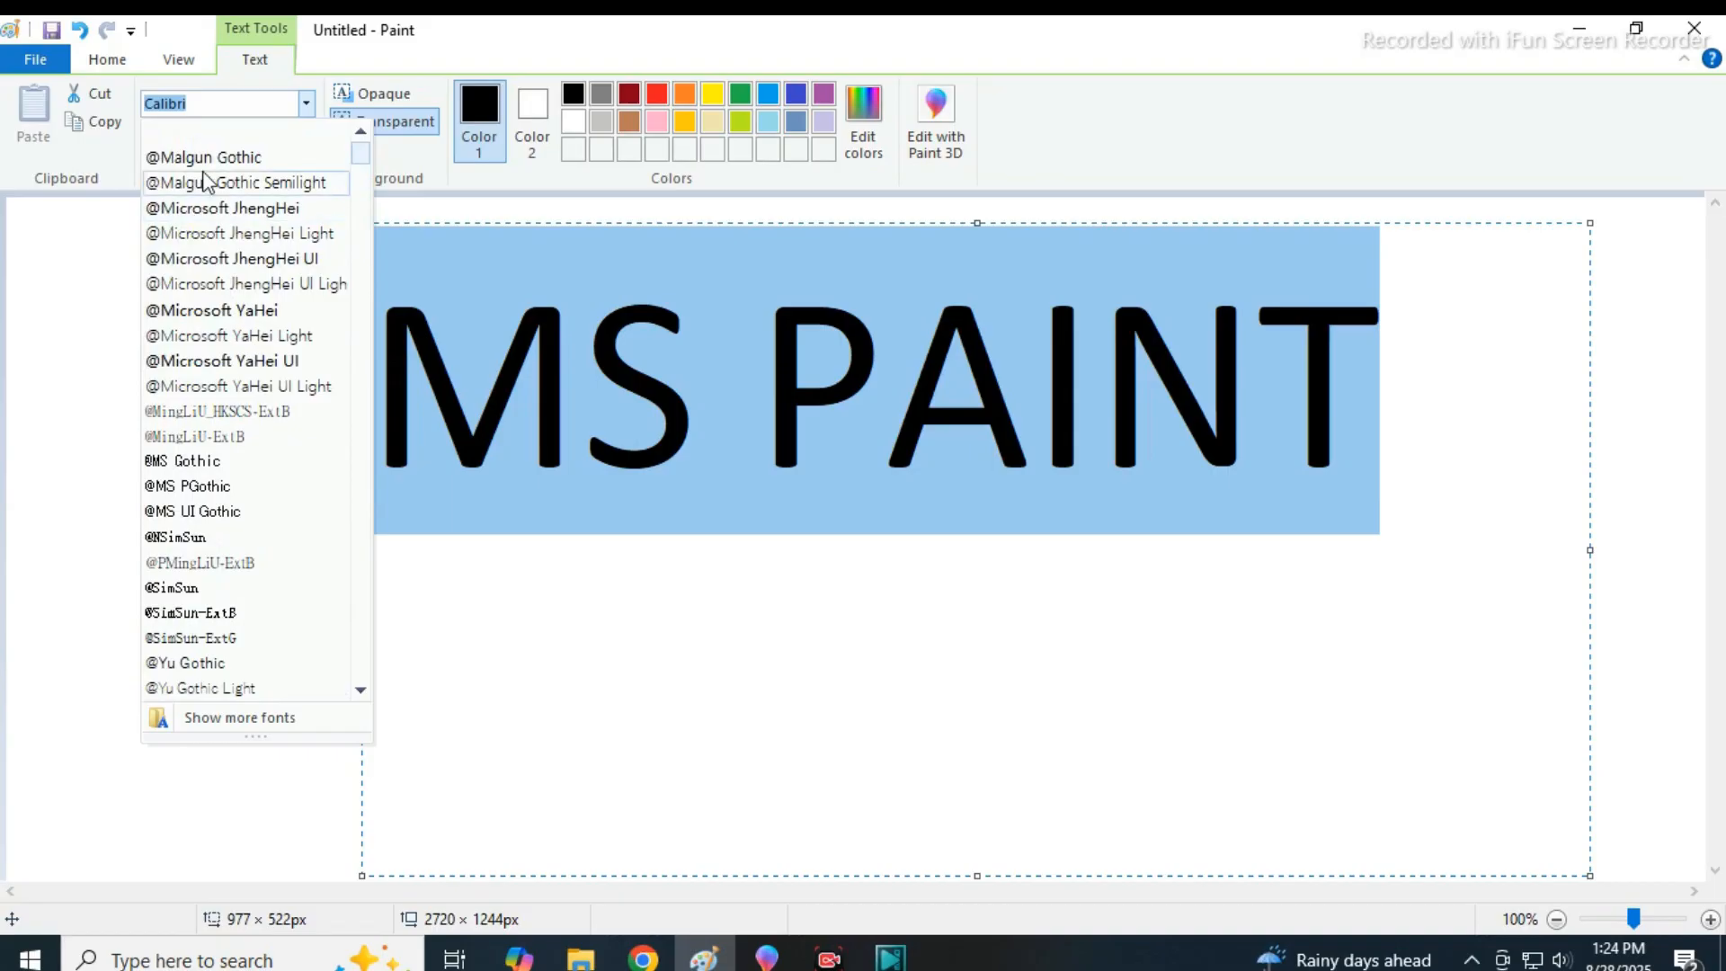
scroll(205, 181, "down", 3)
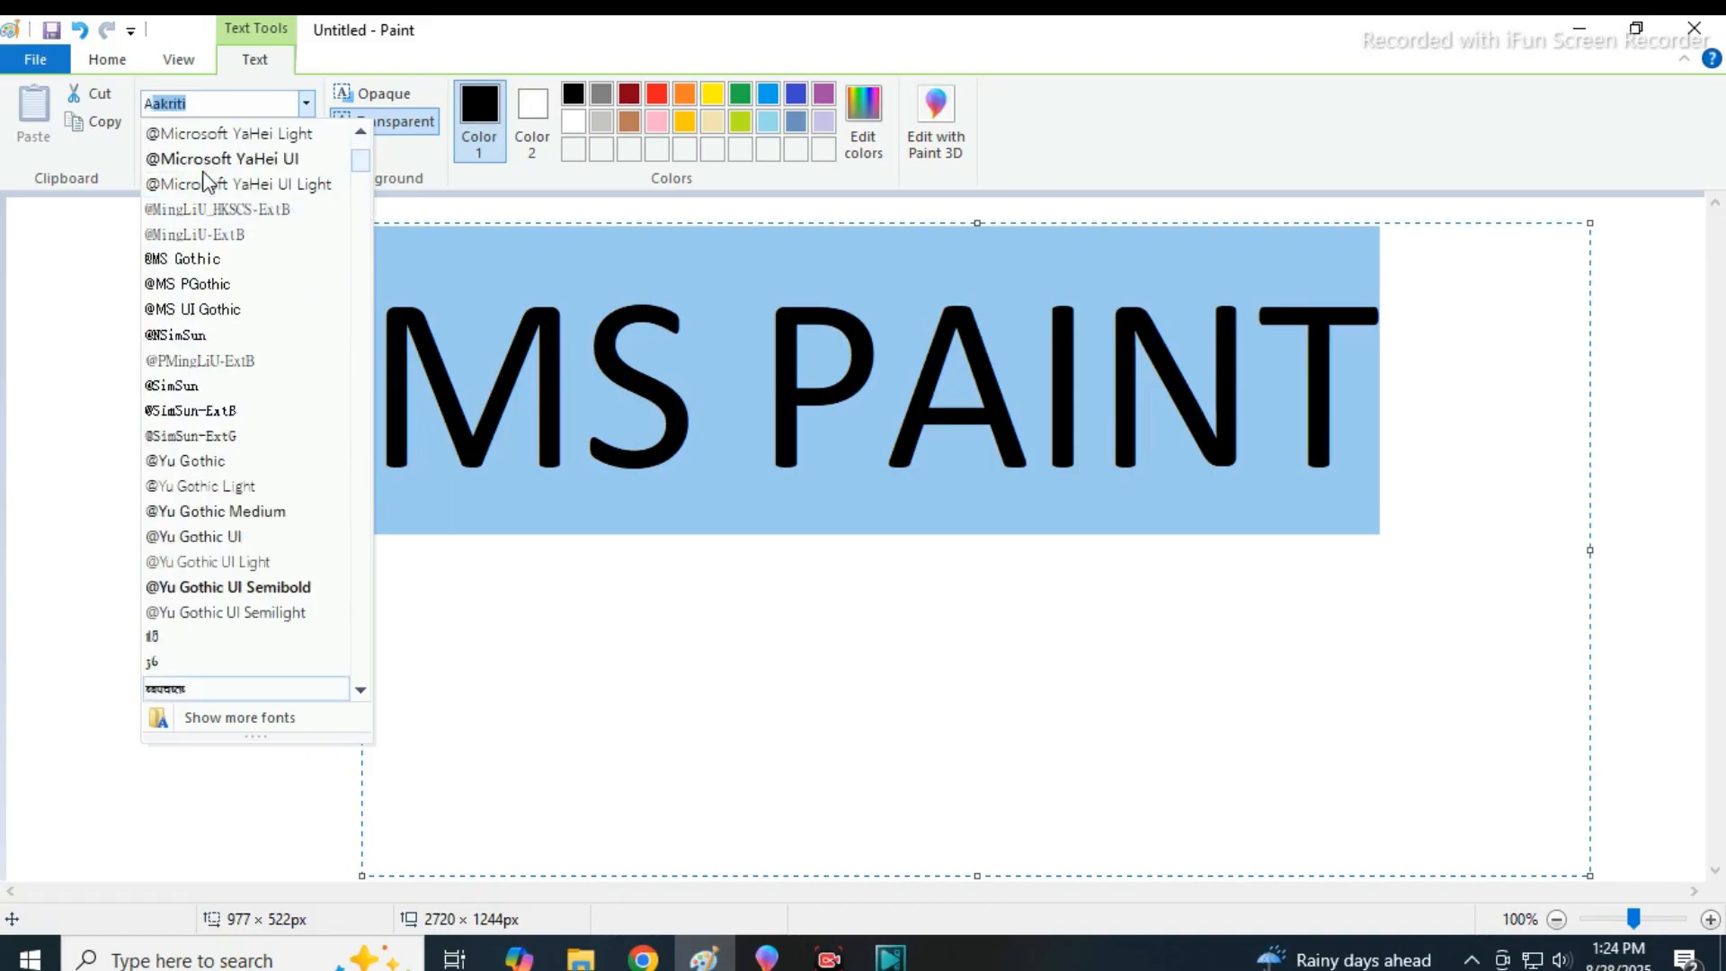
type("AR")
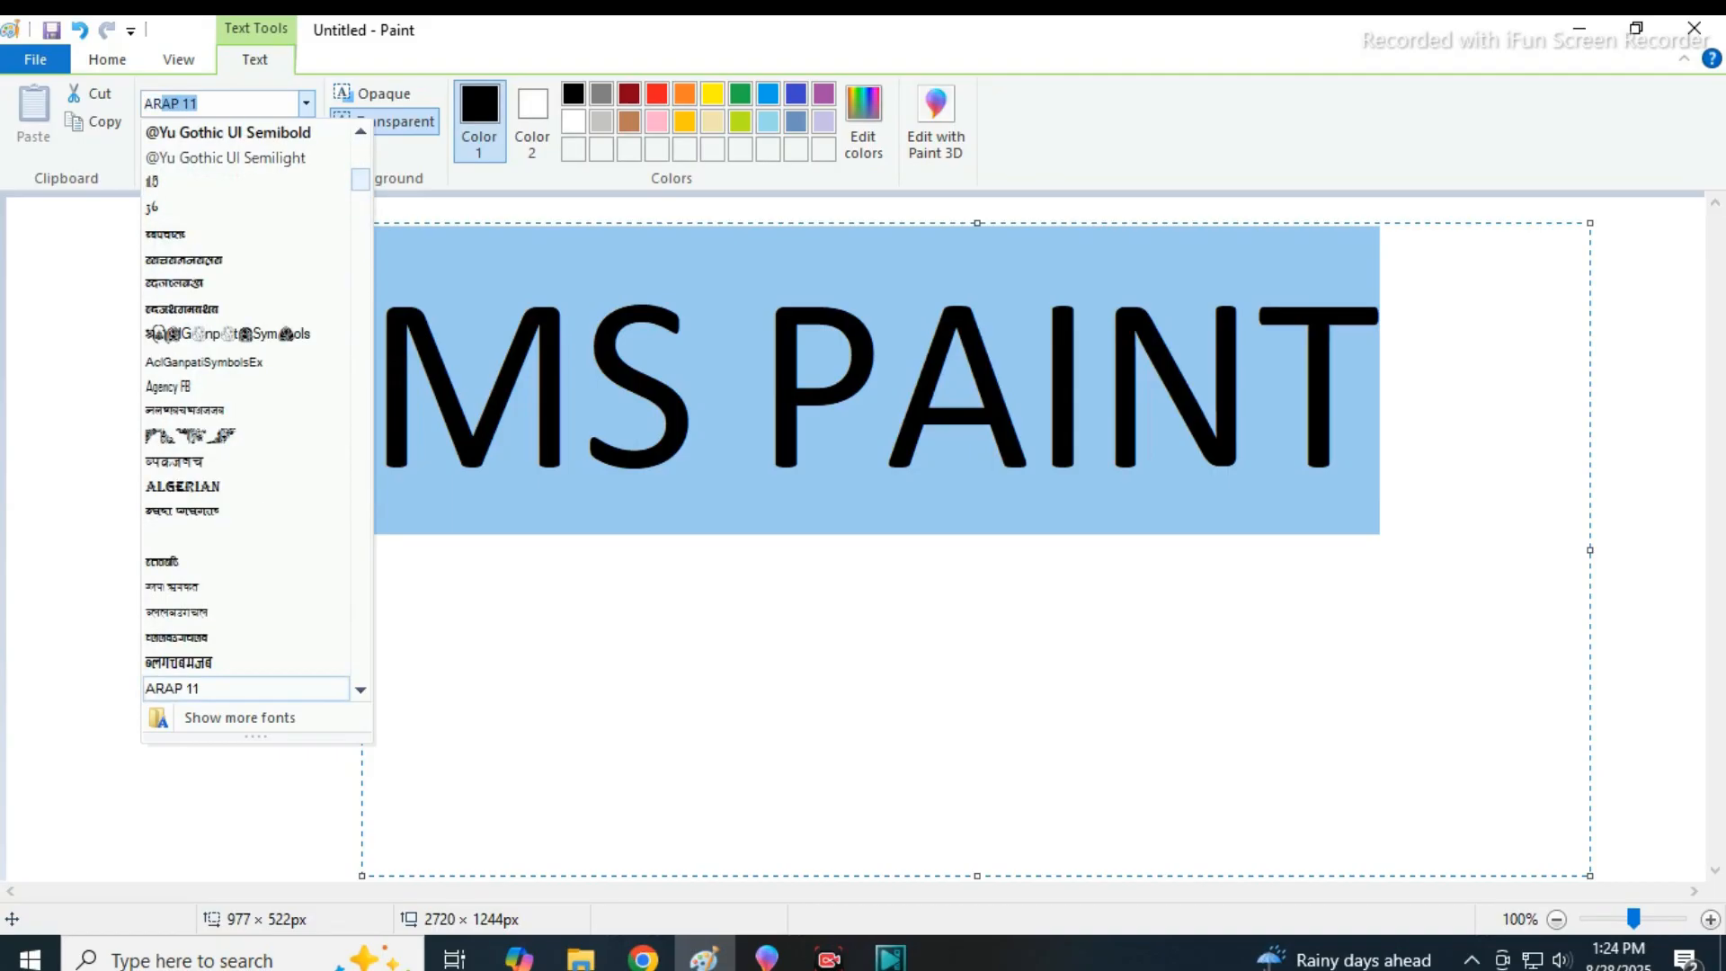
key("BackSpace")
type("Ai")
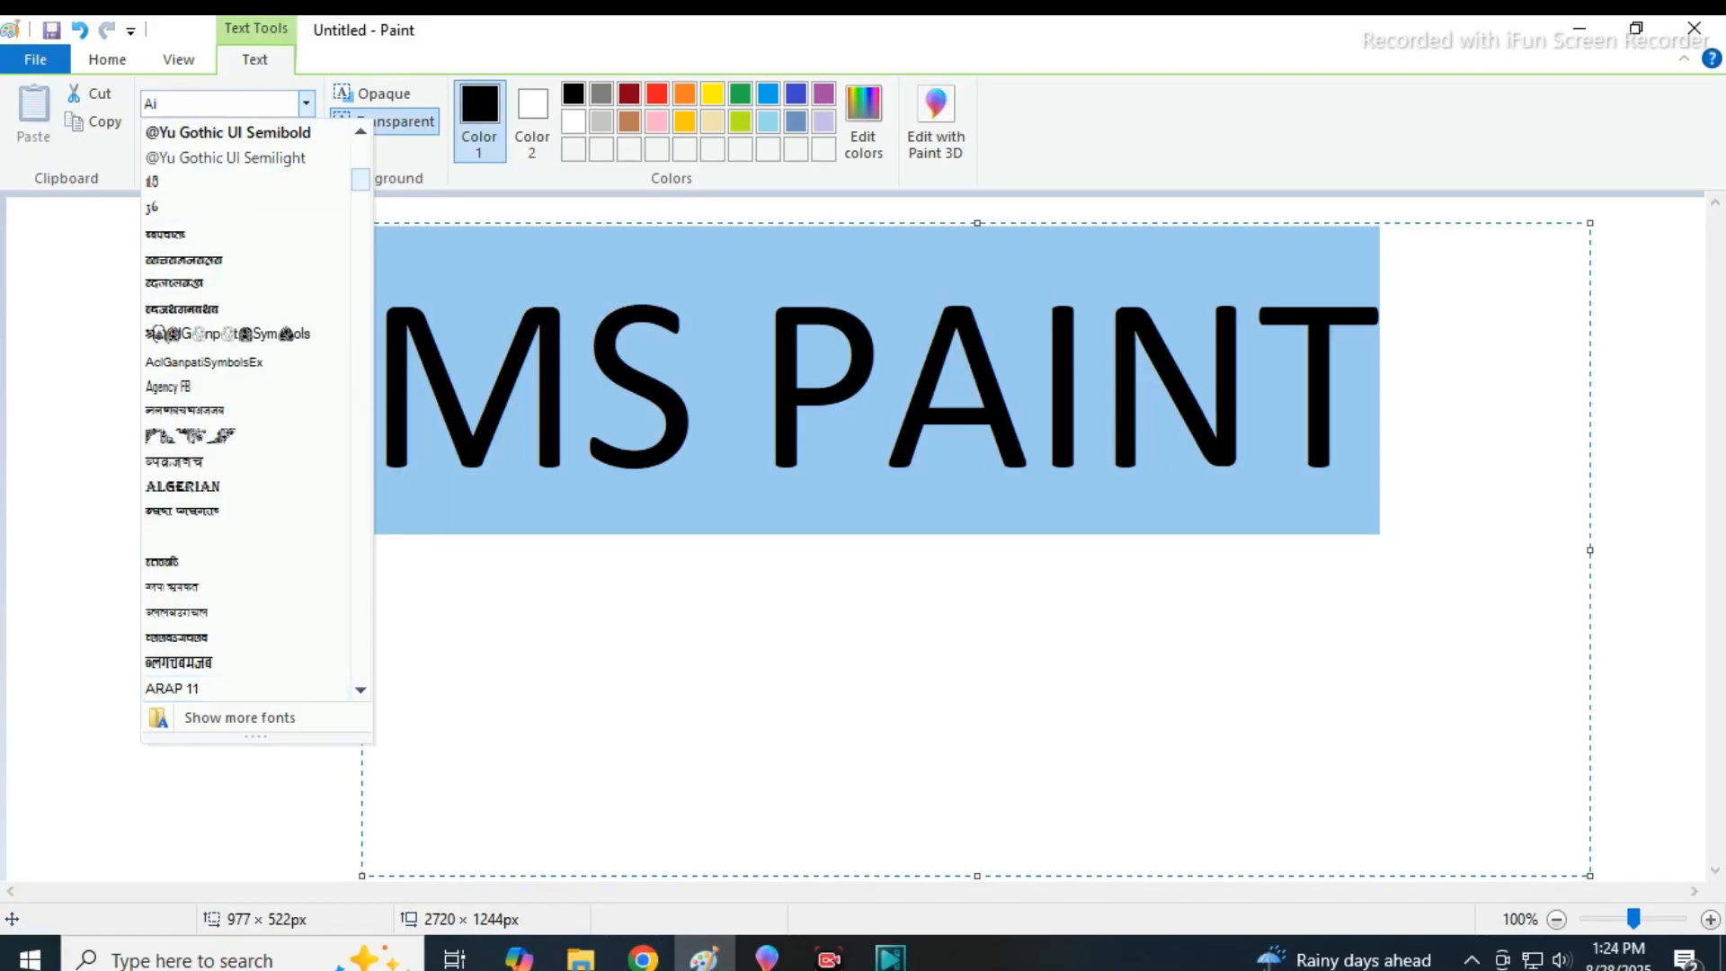
type("rial Black")
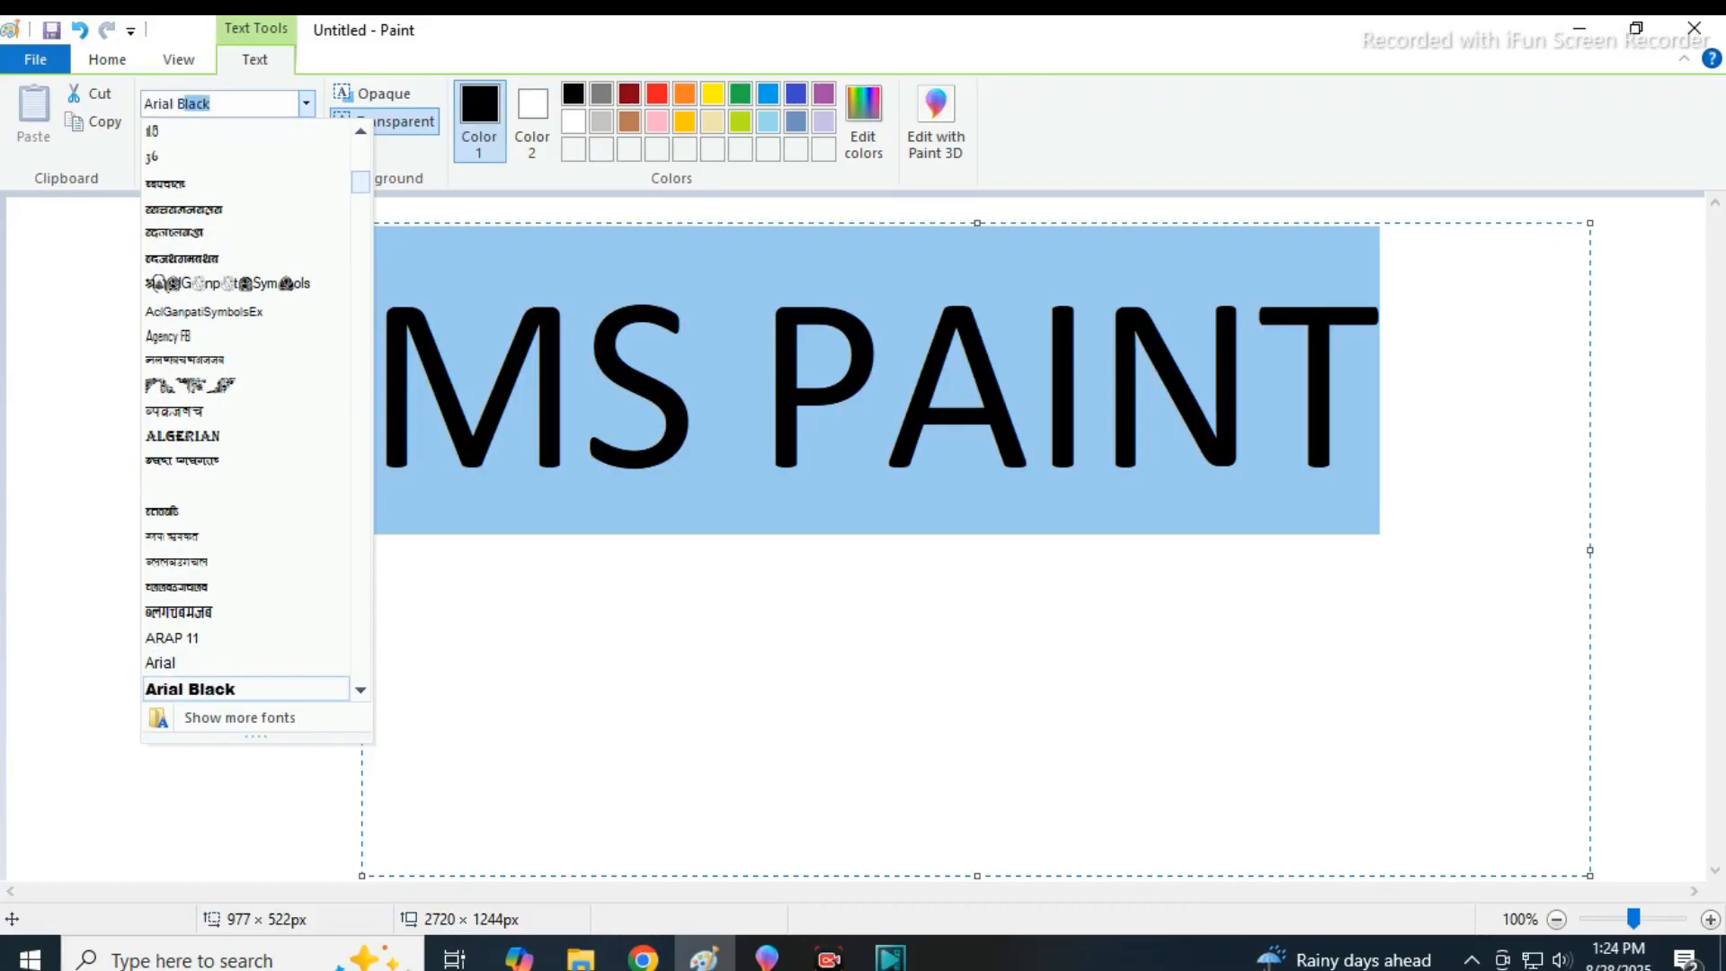
key("Return")
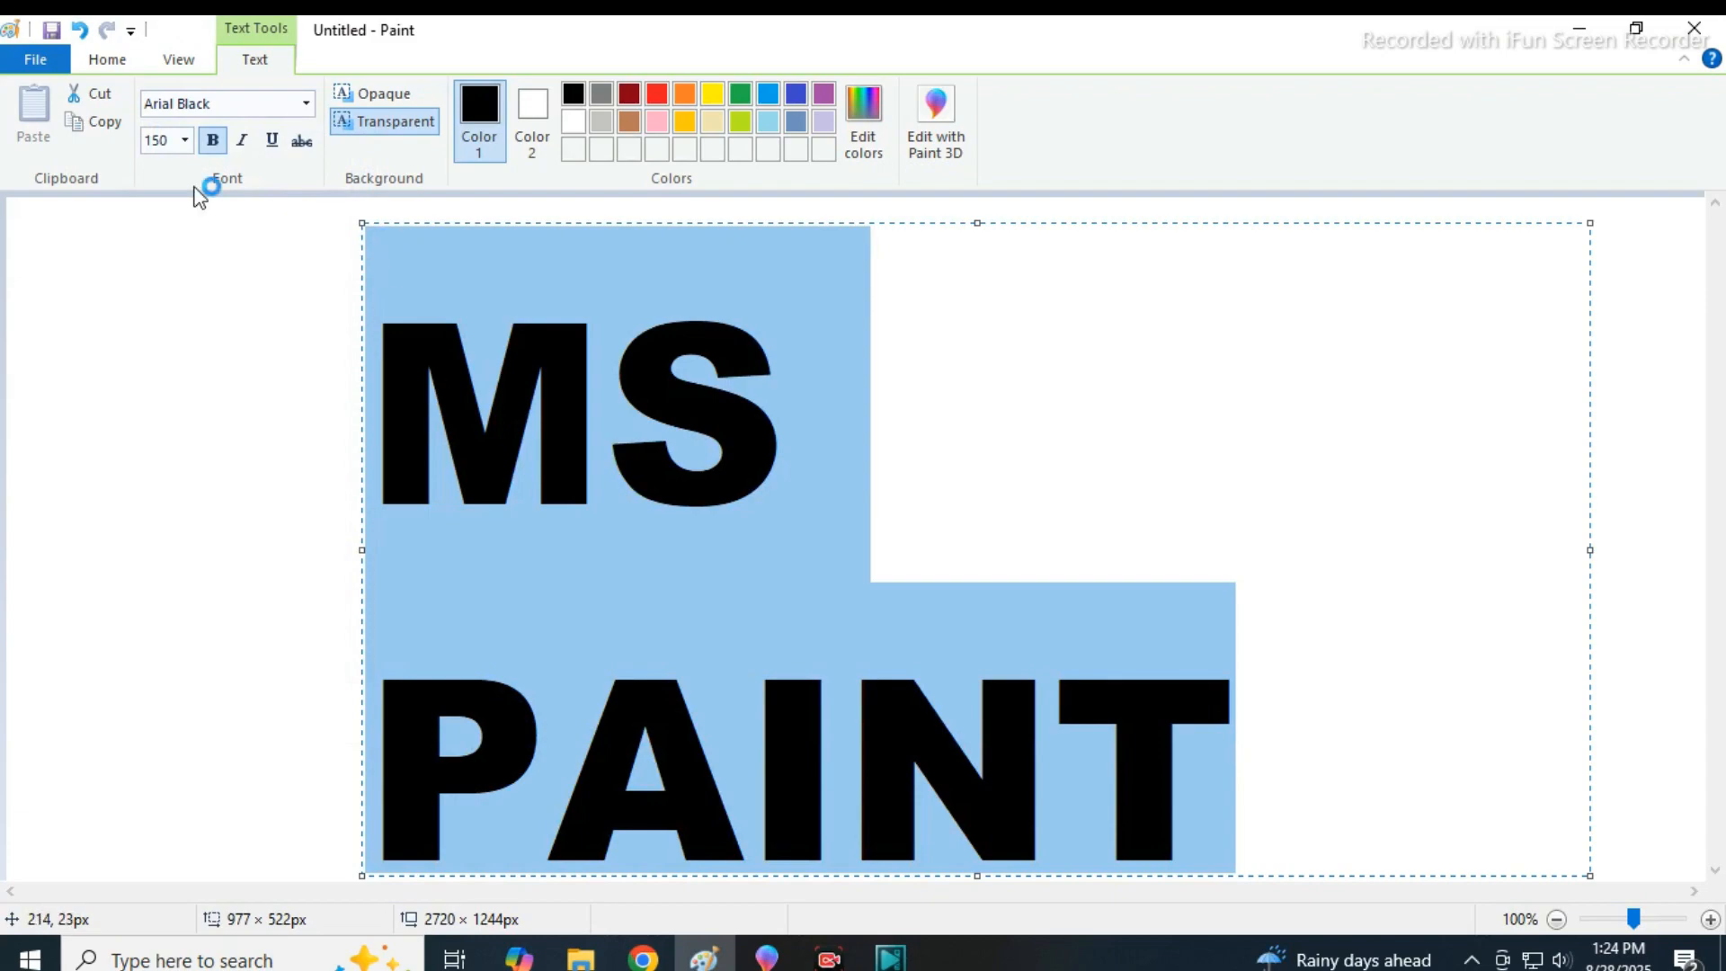
Try font sizes 100 and 1200 on the "MS PAINT" text.
left_click_drag(170, 142, 128, 142)
type("100")
key("Return")
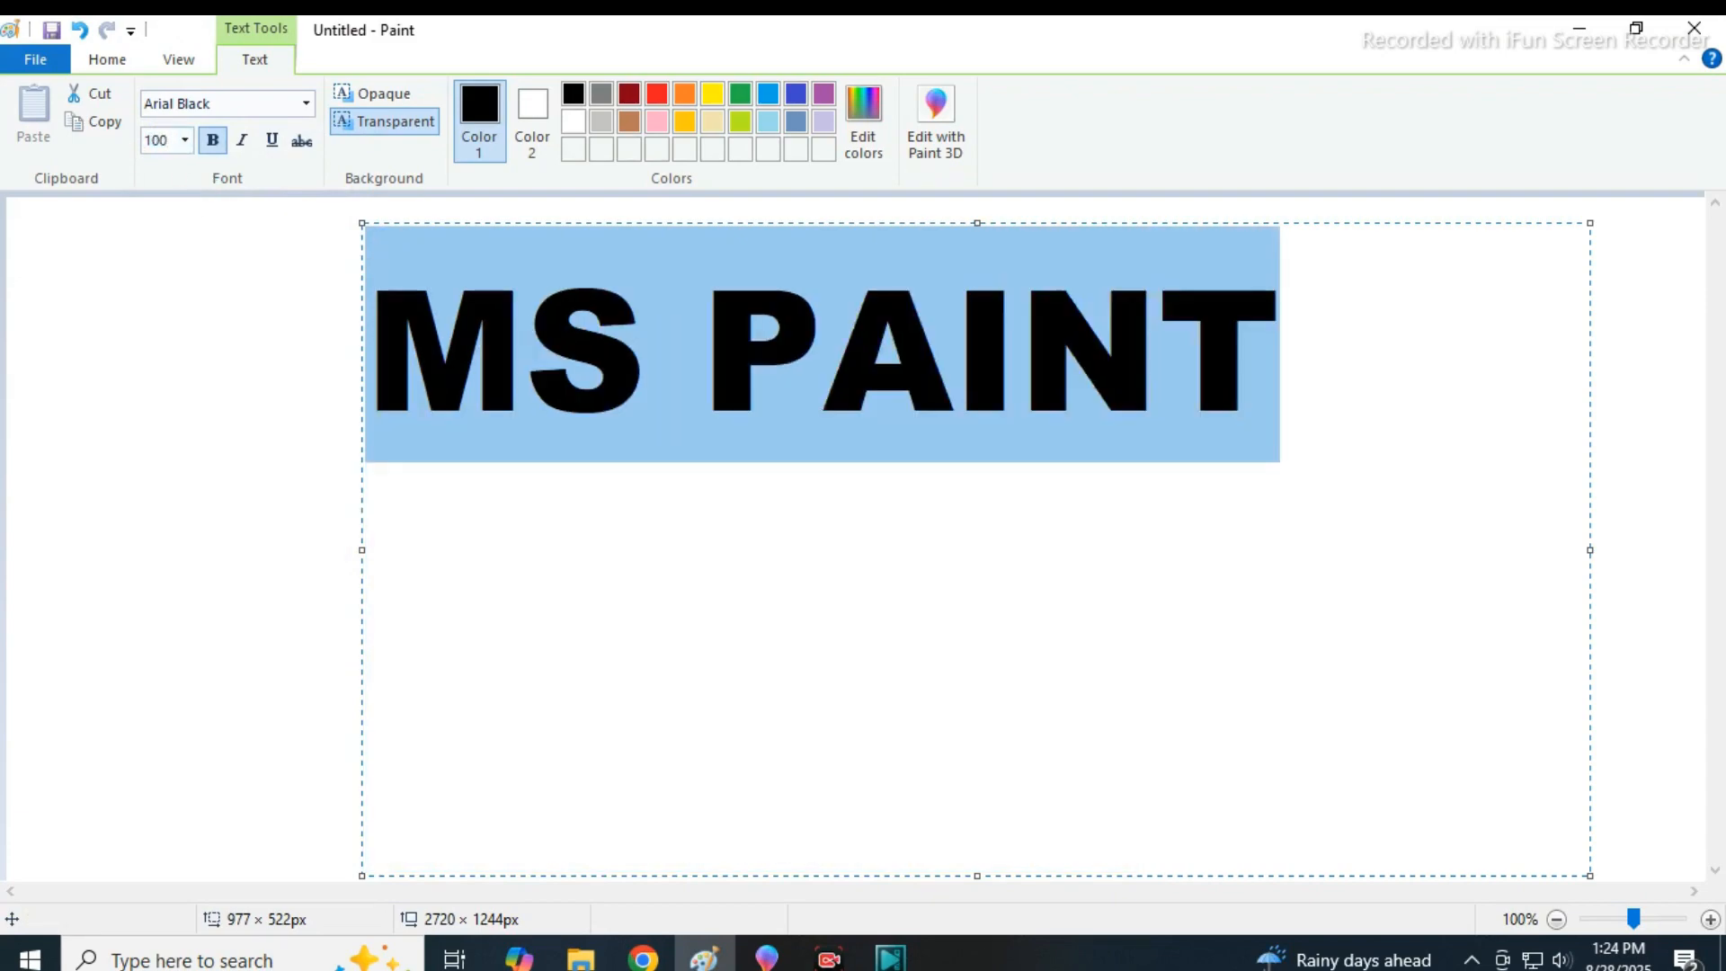
left_click(154, 134)
type("1200")
key("Return")
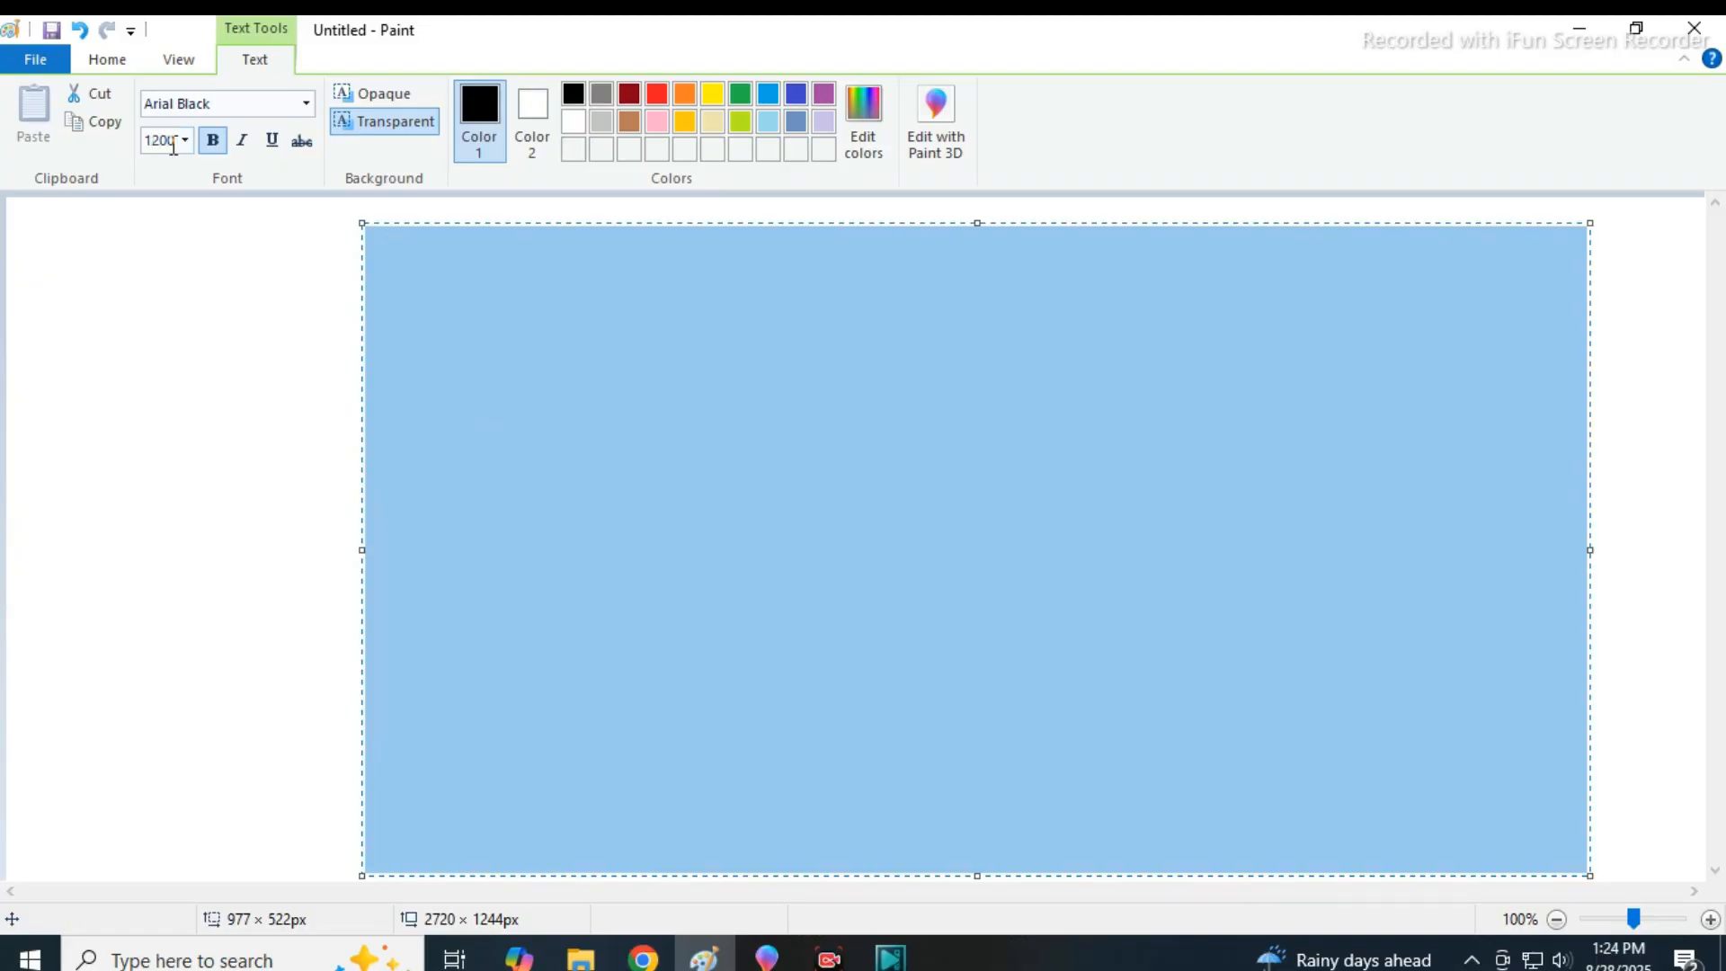
Set the text's font size to 120 and increase it to 130.
left_click(177, 139)
type("120")
key("Return")
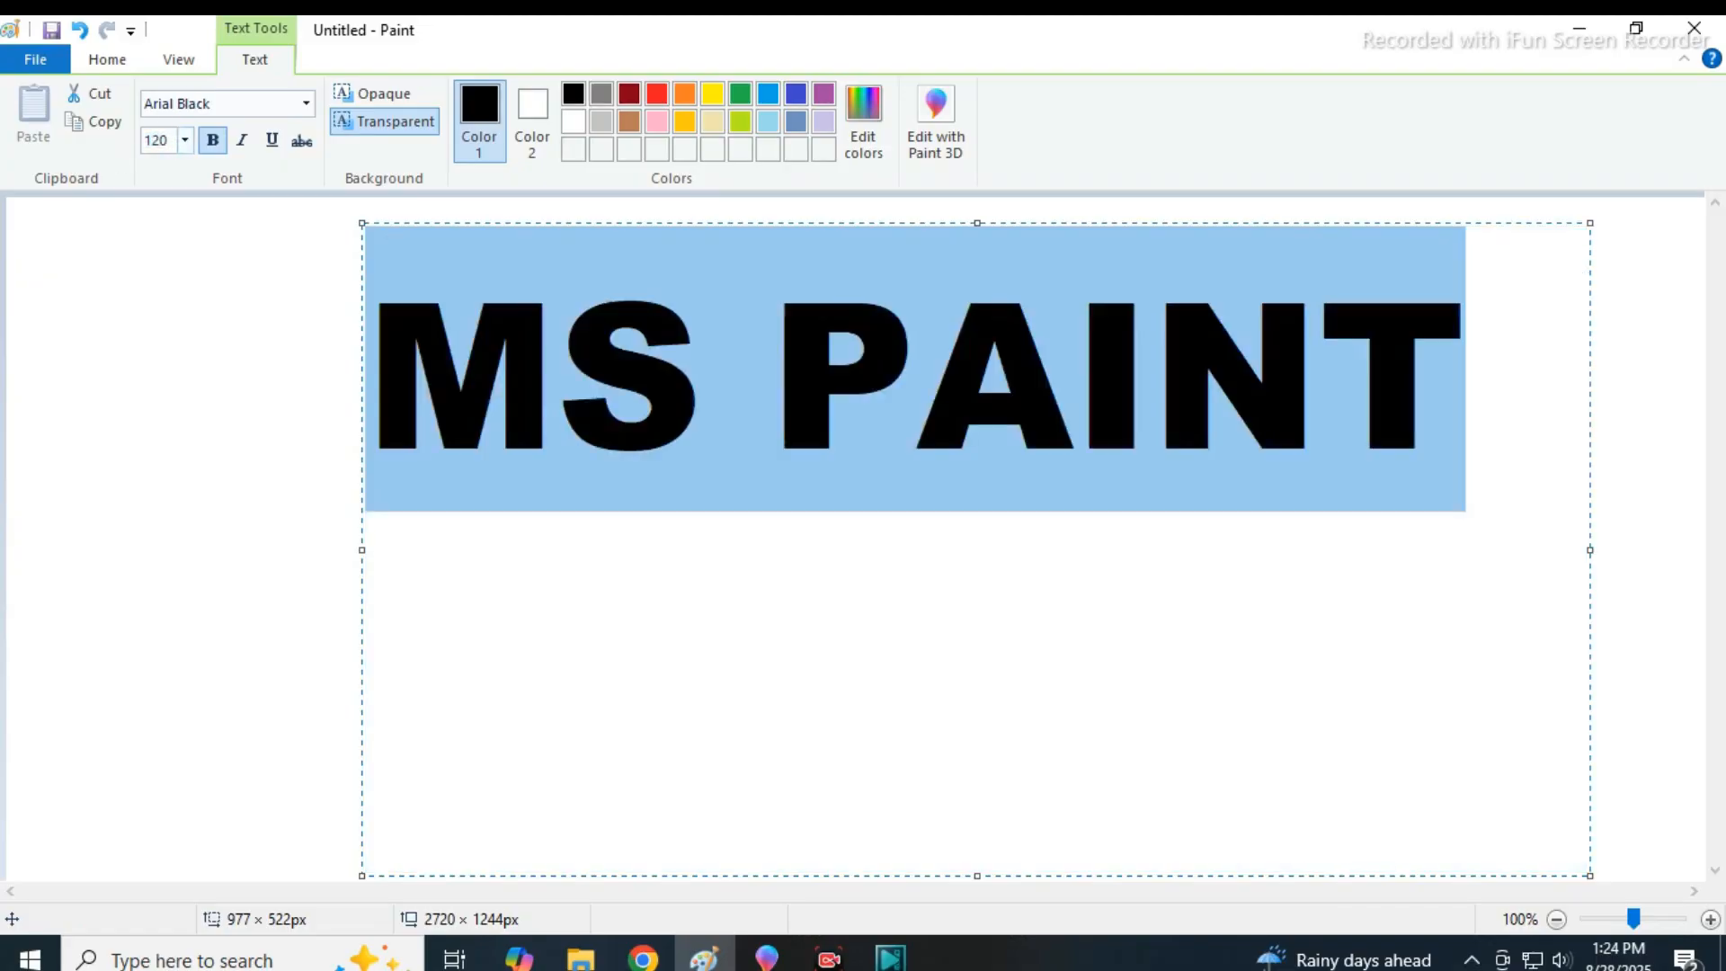
left_click(168, 140)
key("Return")
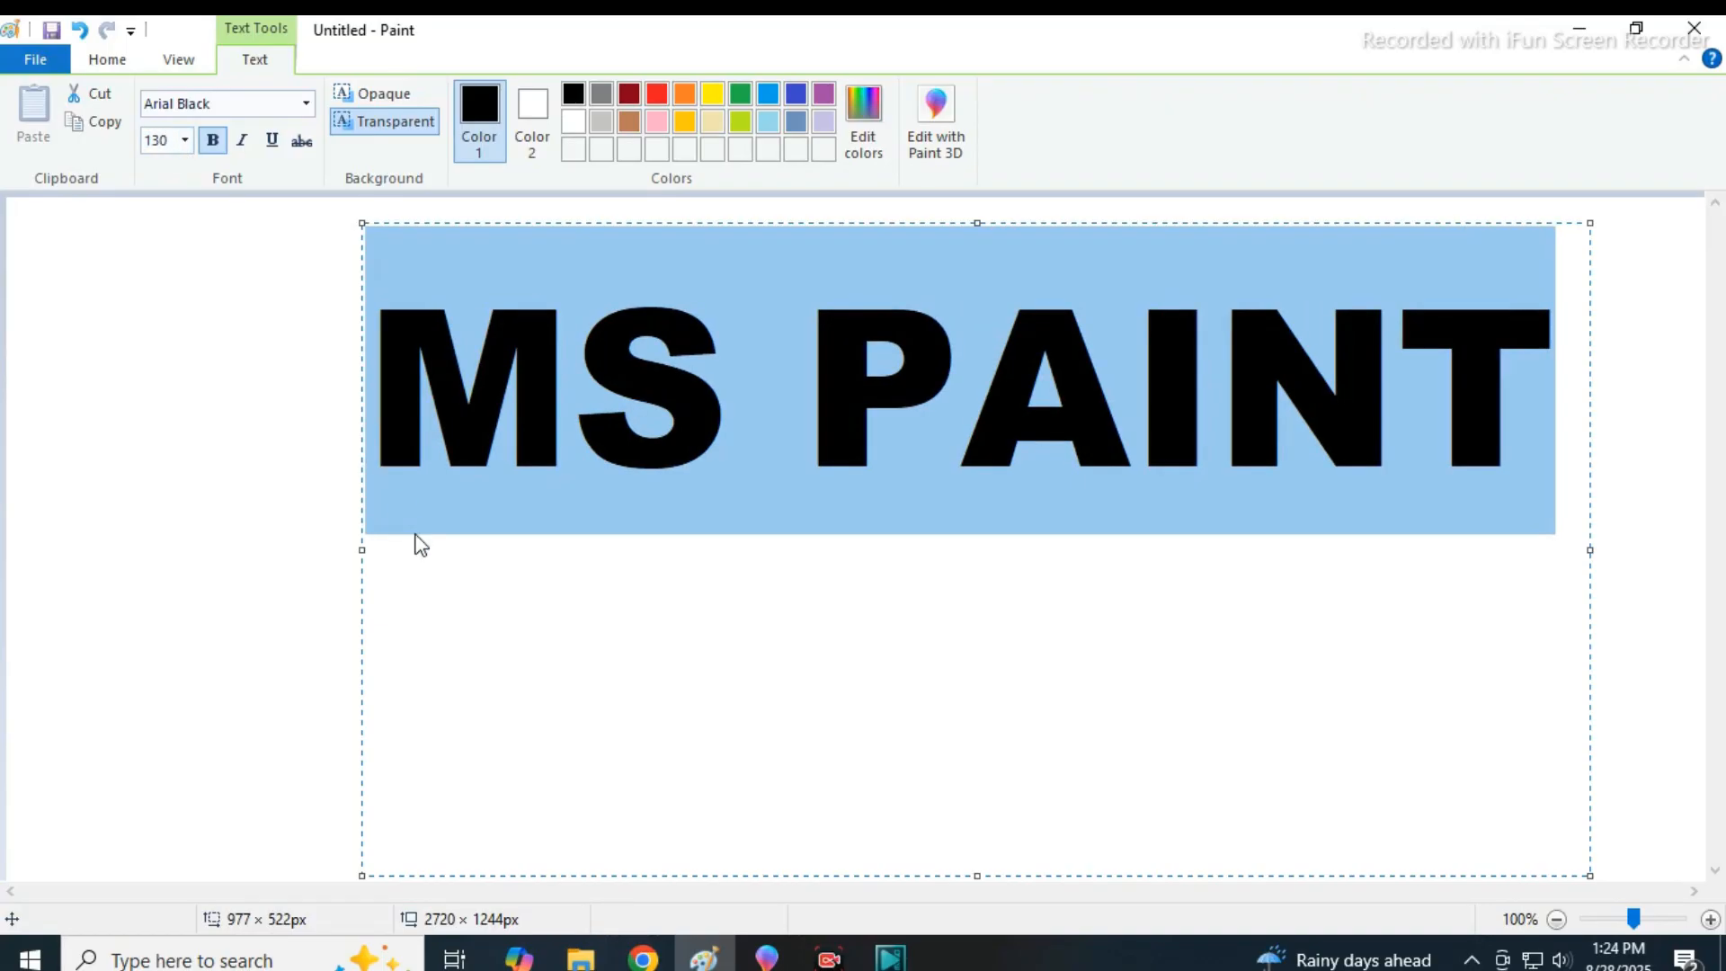
Widen the text box leftward to about 1156 px and set the font size to 140.
left_click_drag(362, 549, 136, 513)
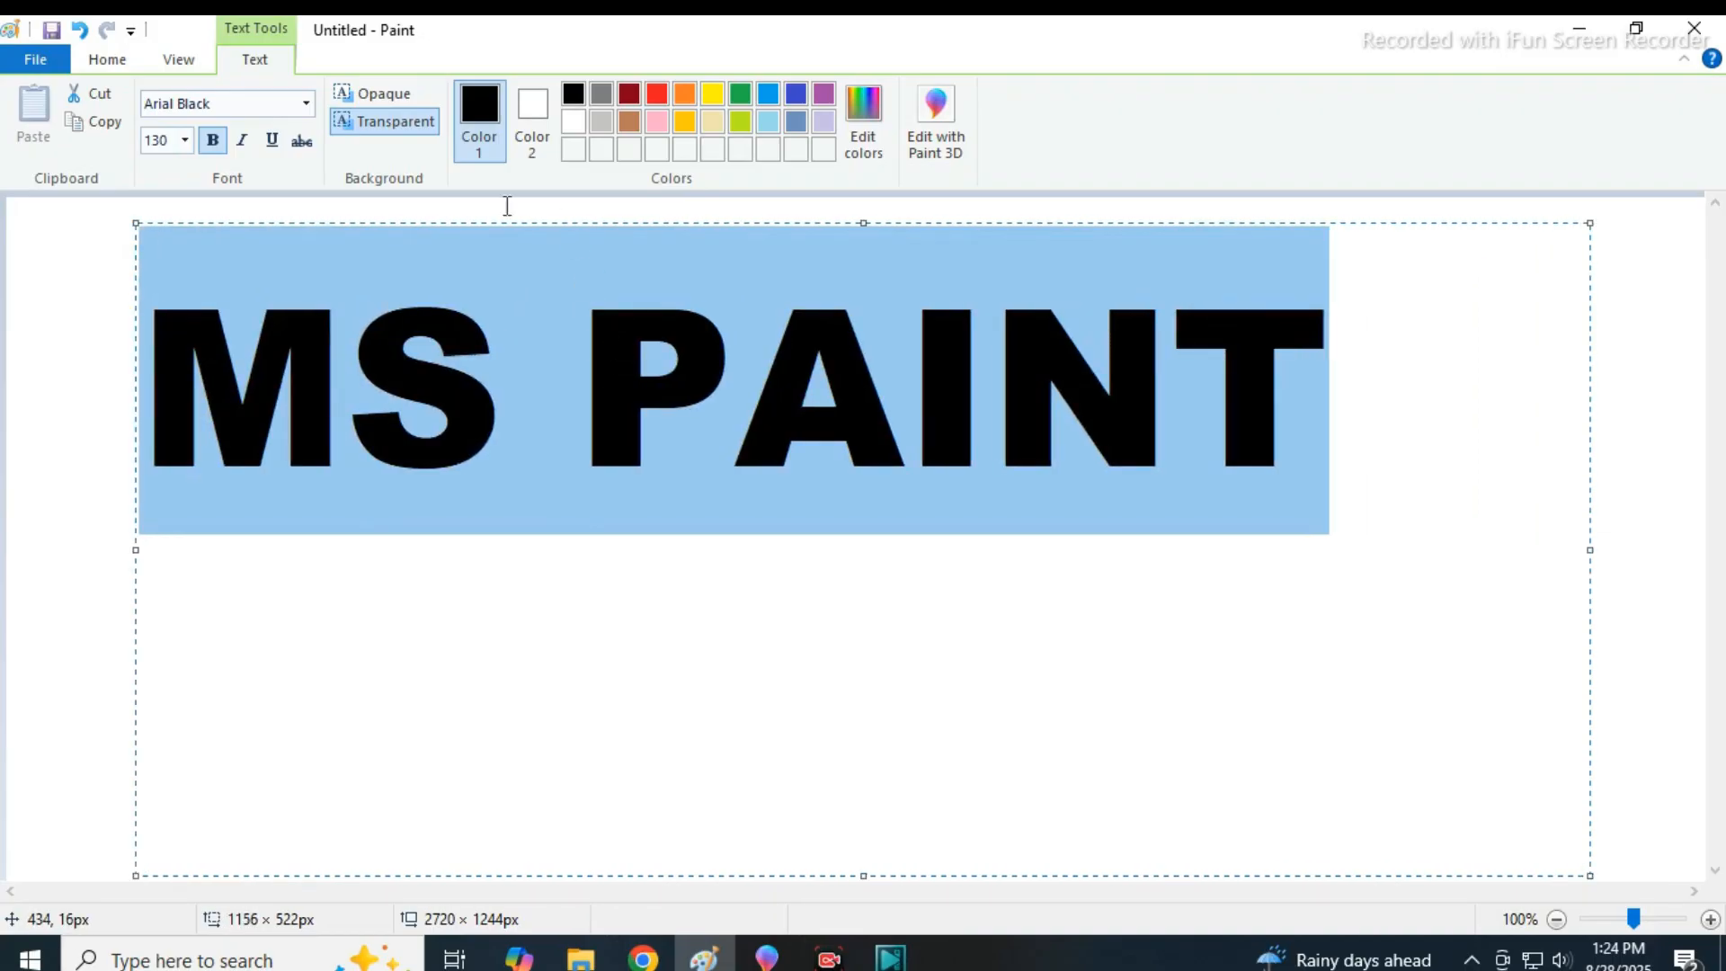
left_click(164, 139)
type("140")
key("Return")
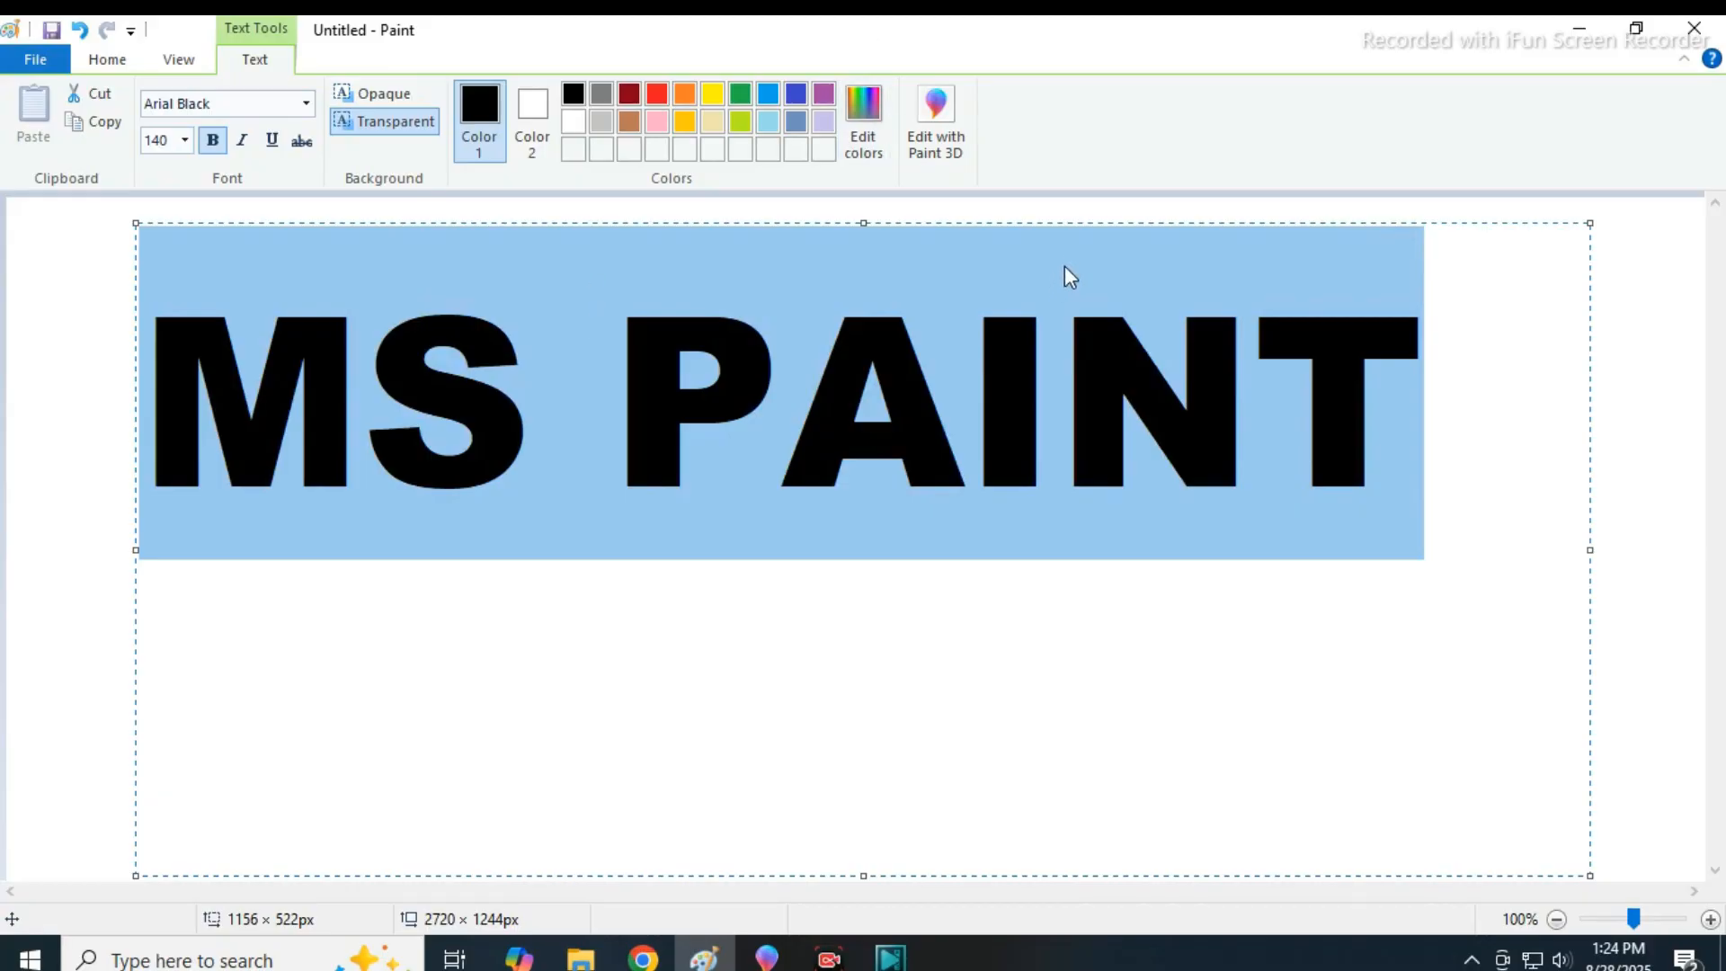
Move the "MS PAINT" text box slightly down and right, and commit the text to the canvas.
left_click_drag(1063, 224, 1071, 329)
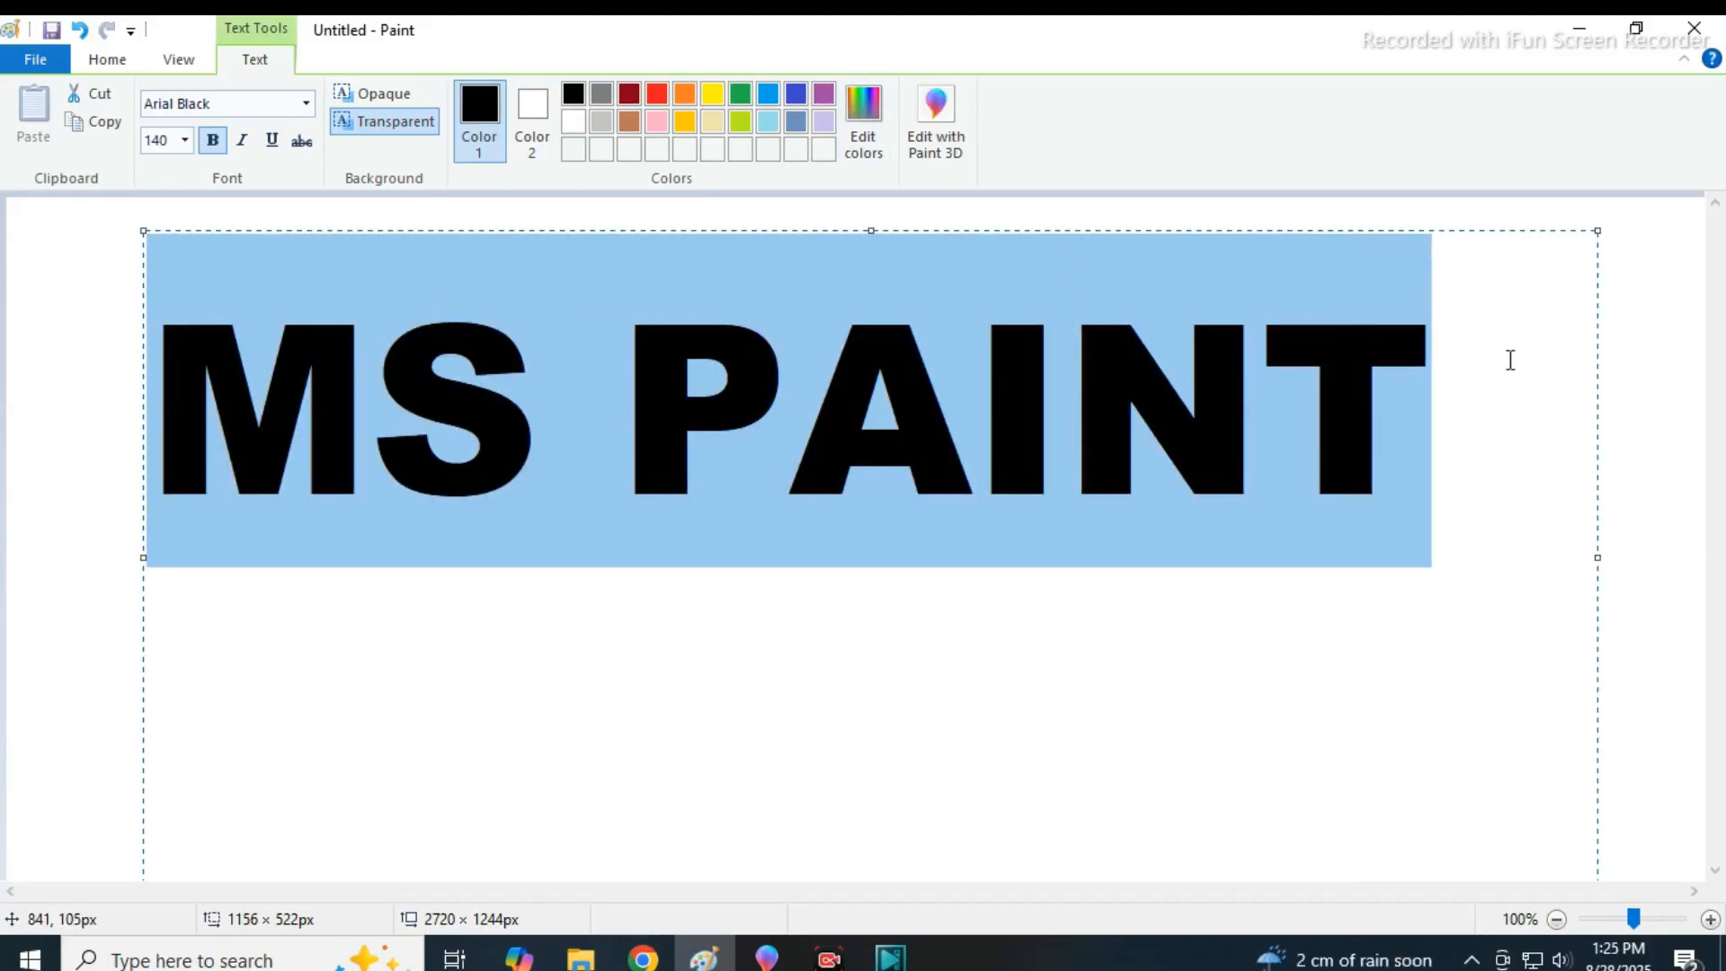
left_click(1657, 343)
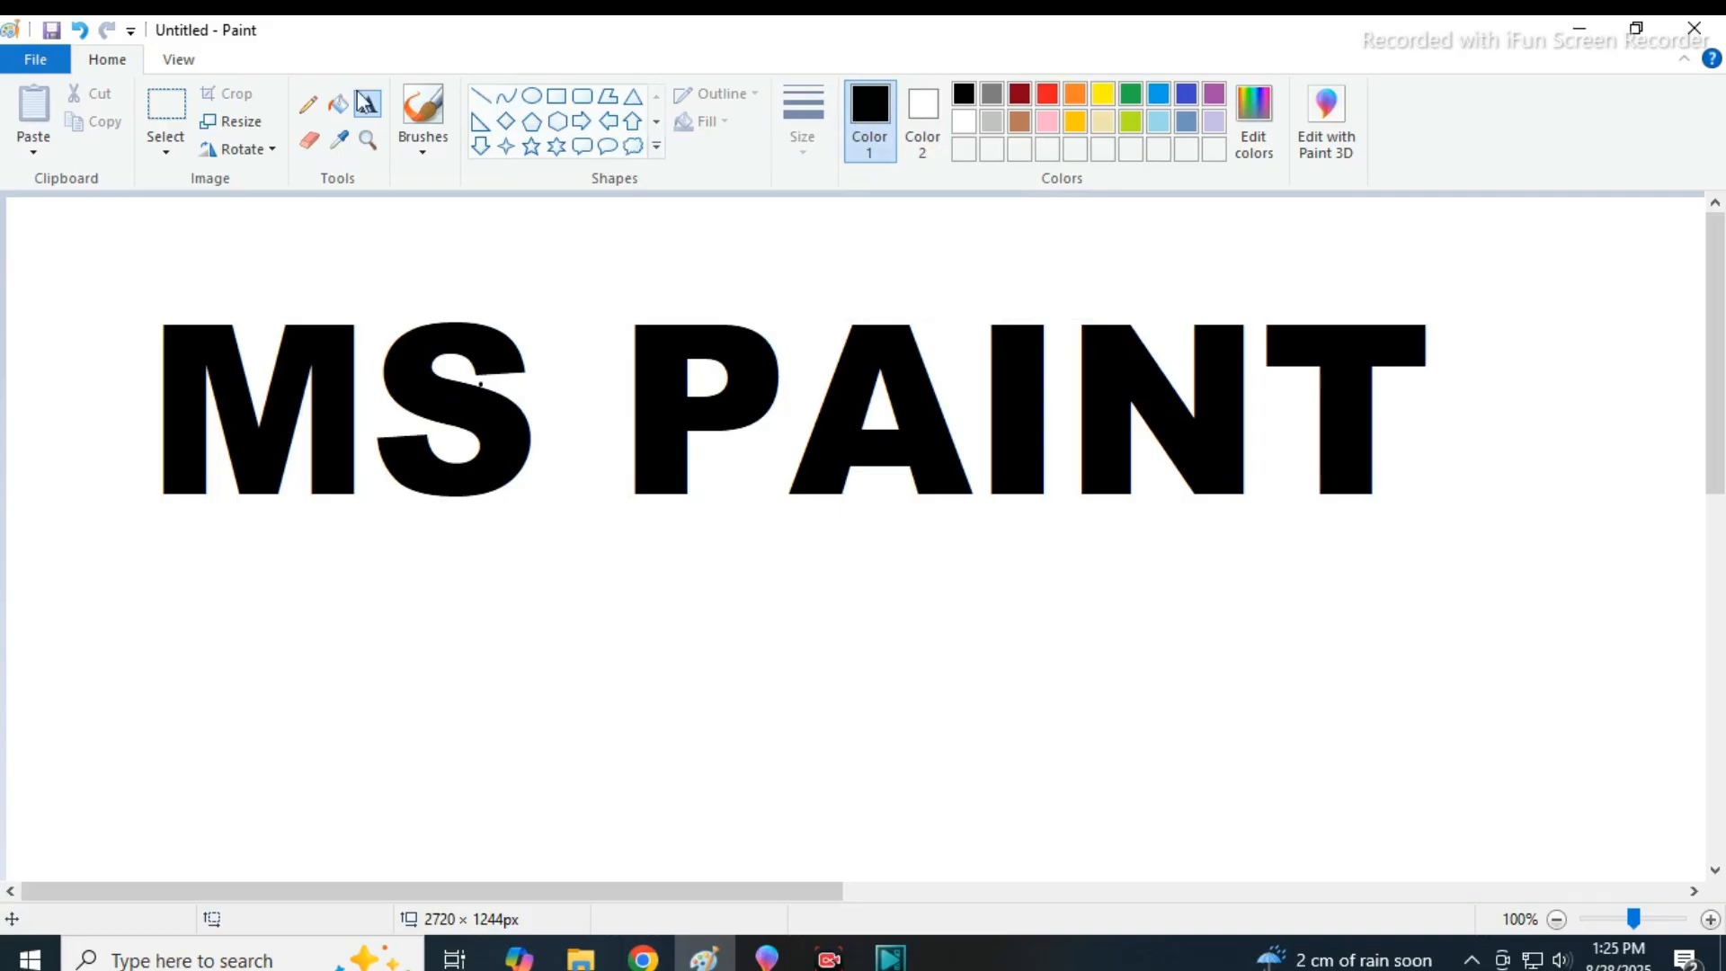
Draw a white curve about 1071 px wide across the upper part of the lettering and bend its middle downward to about 80 px high.
left_click(480, 96)
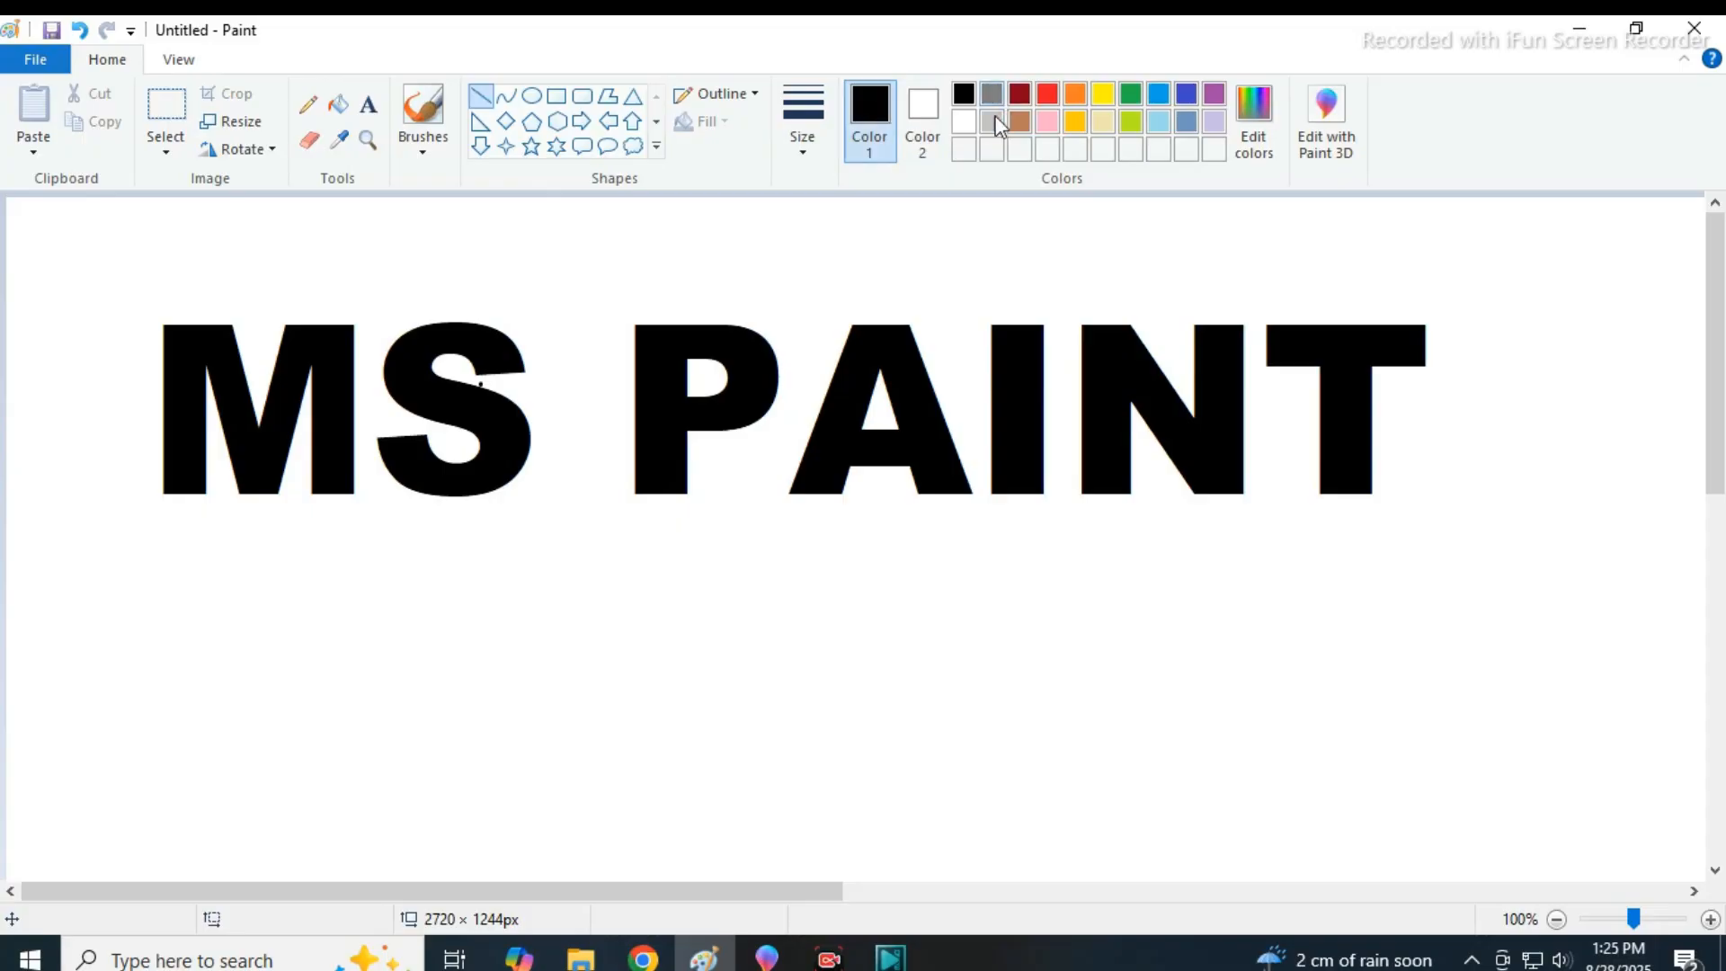
left_click(963, 122)
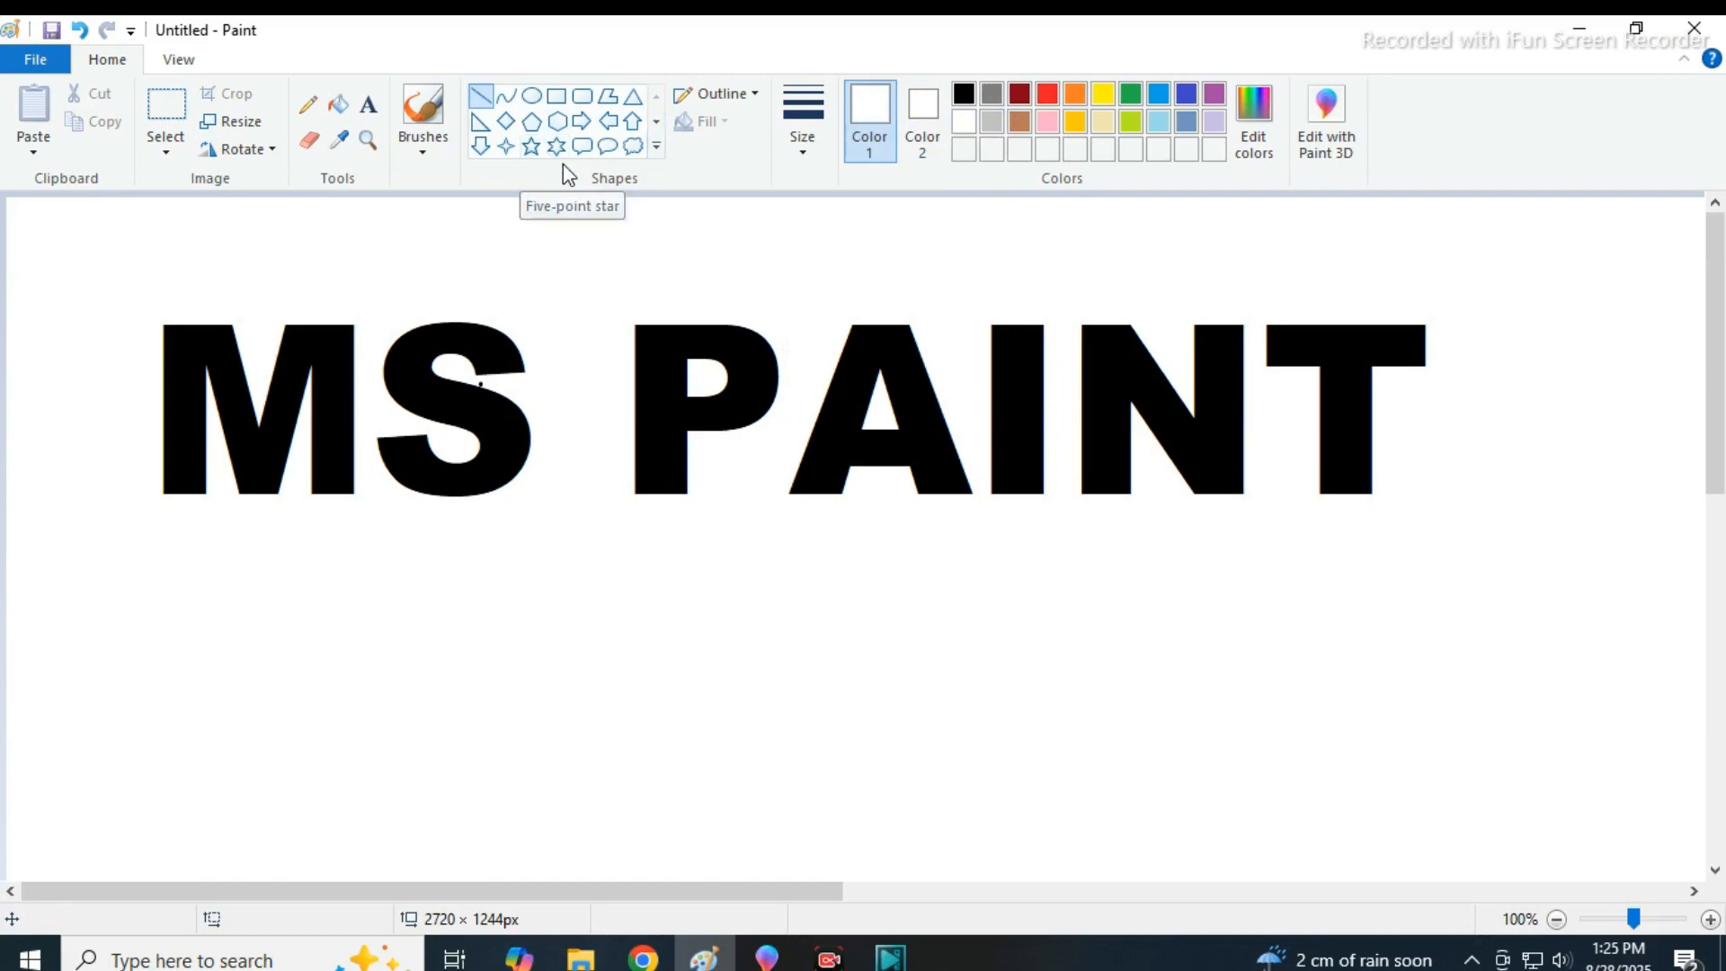
left_click(507, 98)
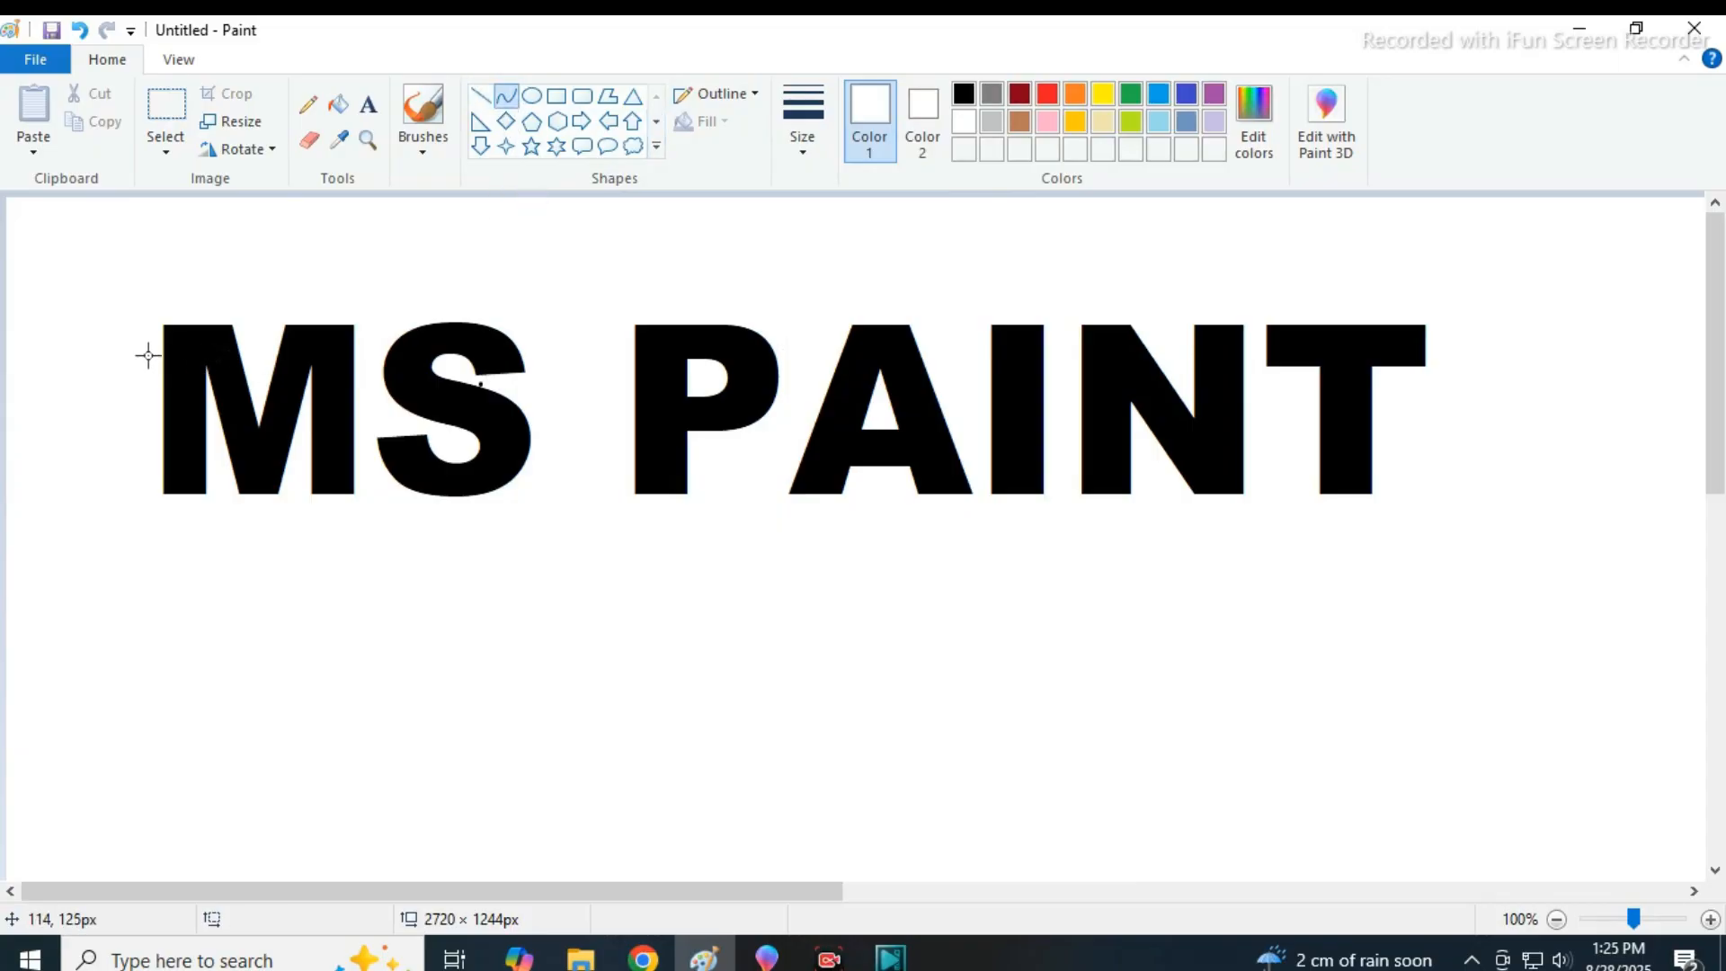
left_click_drag(154, 356, 1489, 372)
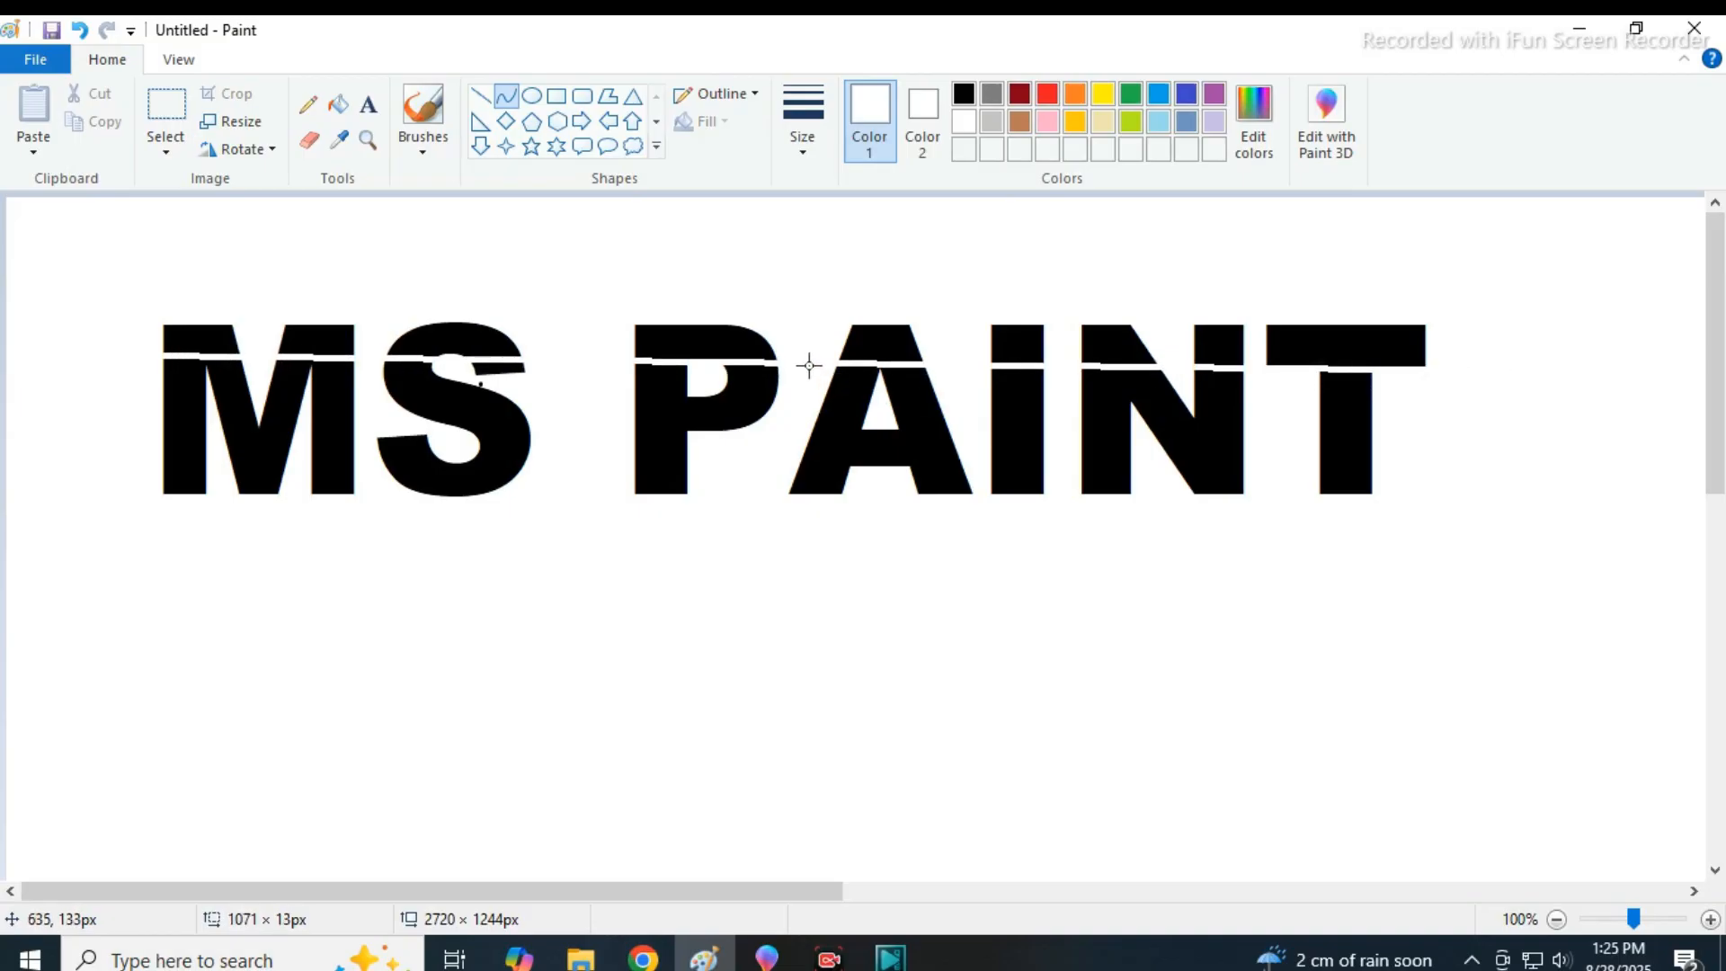
left_click_drag(809, 364, 763, 455)
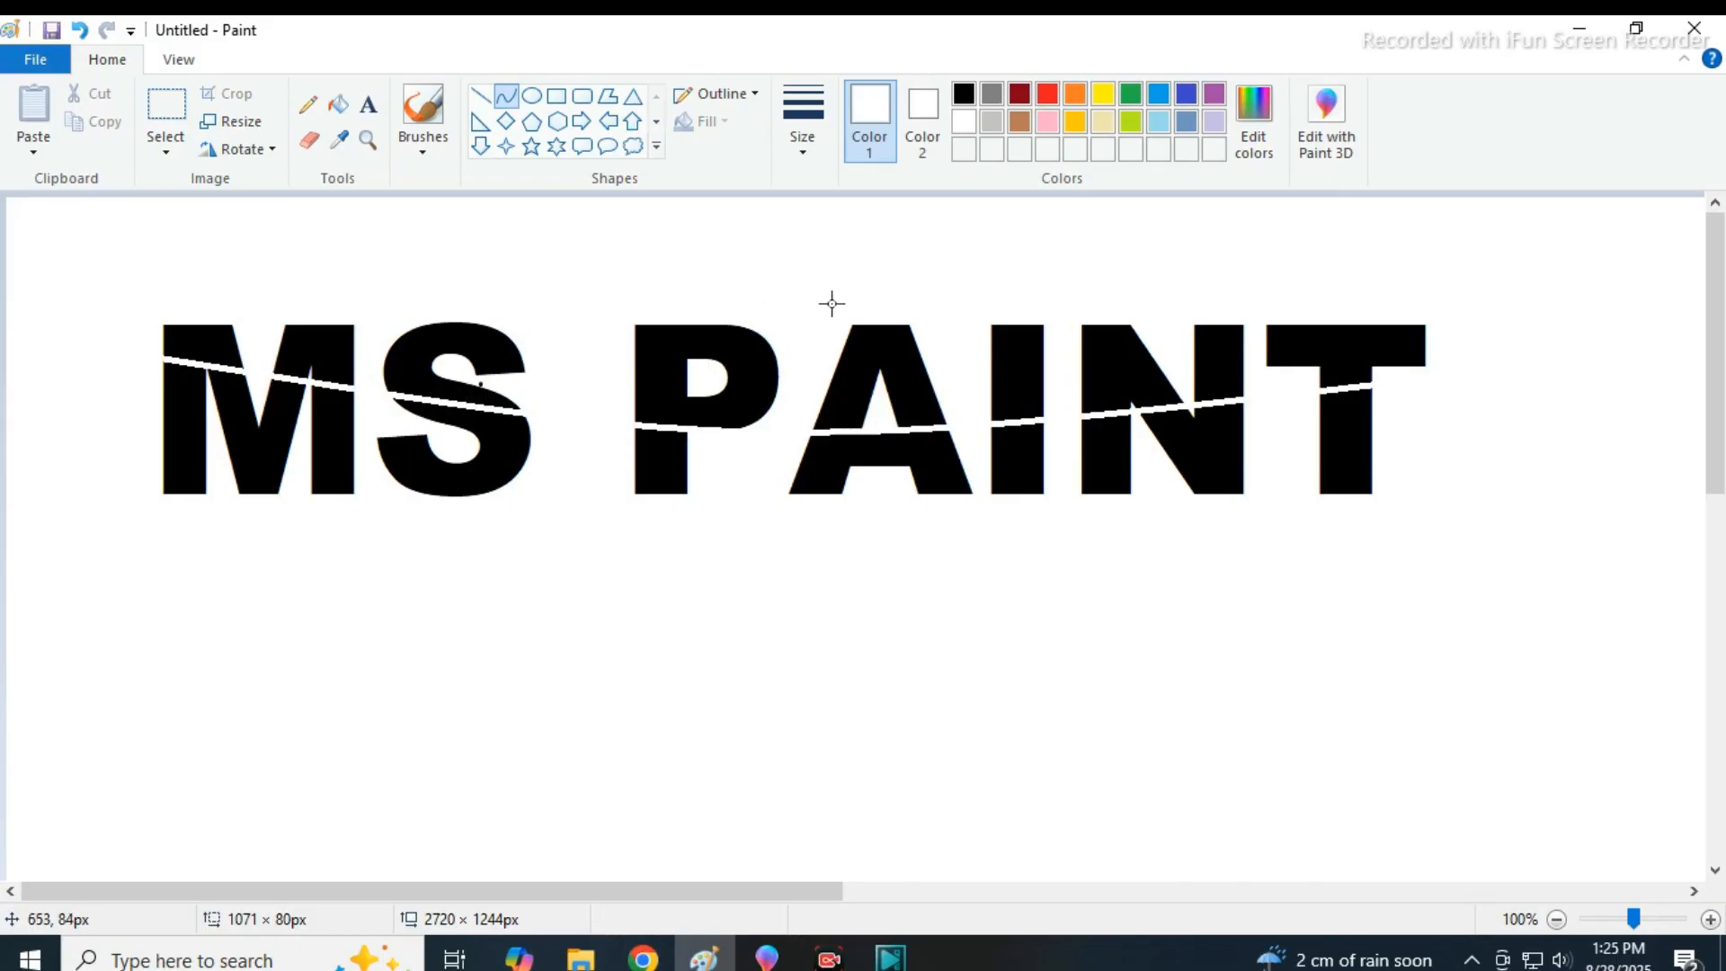
left_click(480, 96)
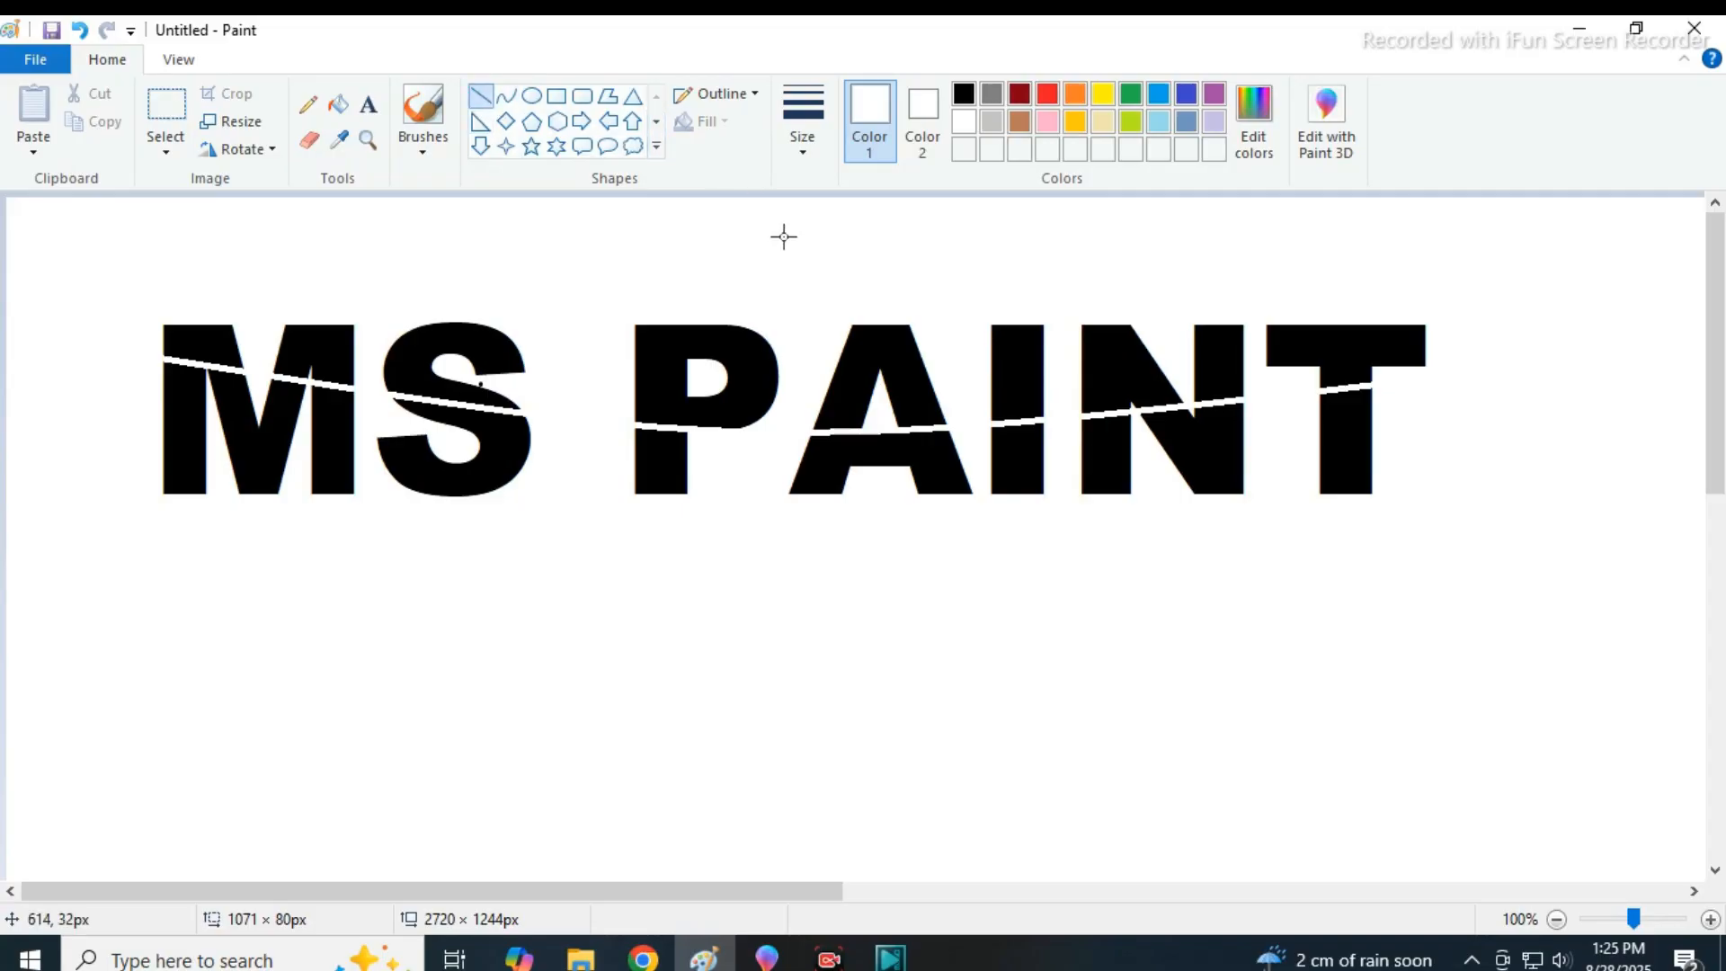
Draw a second white curve about 1118 × 45 px across the lower part of the lettering, bent into a gentle wave.
left_click(506, 95)
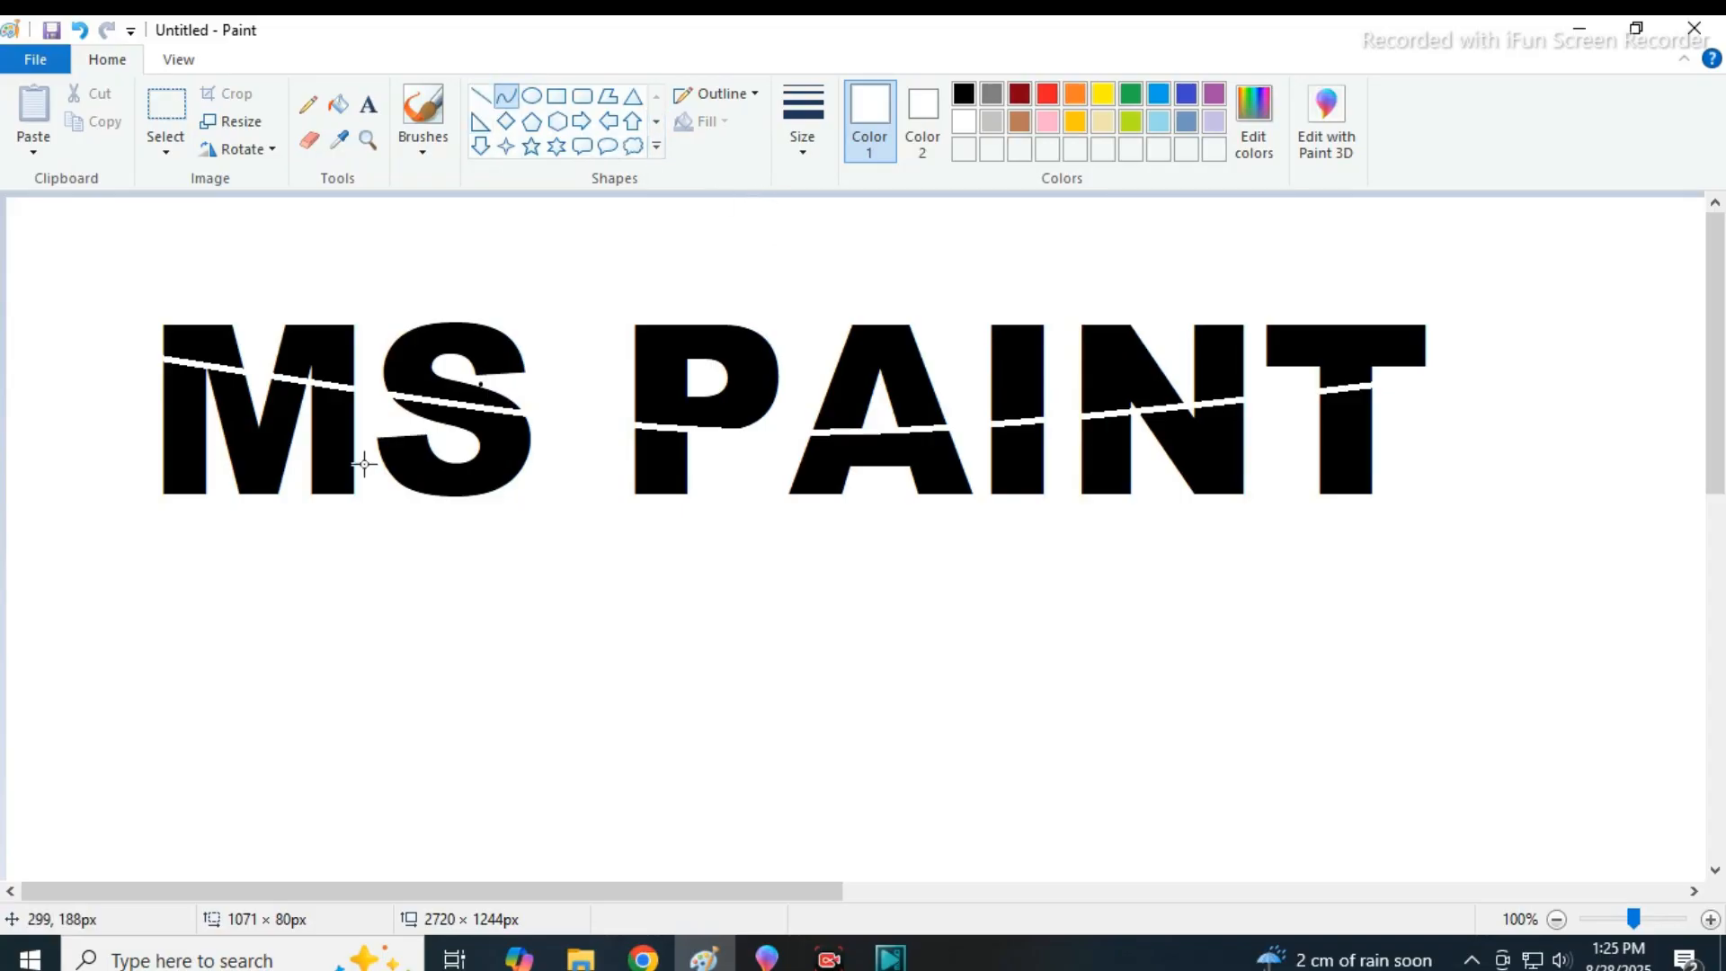
left_click_drag(99, 459, 1526, 474)
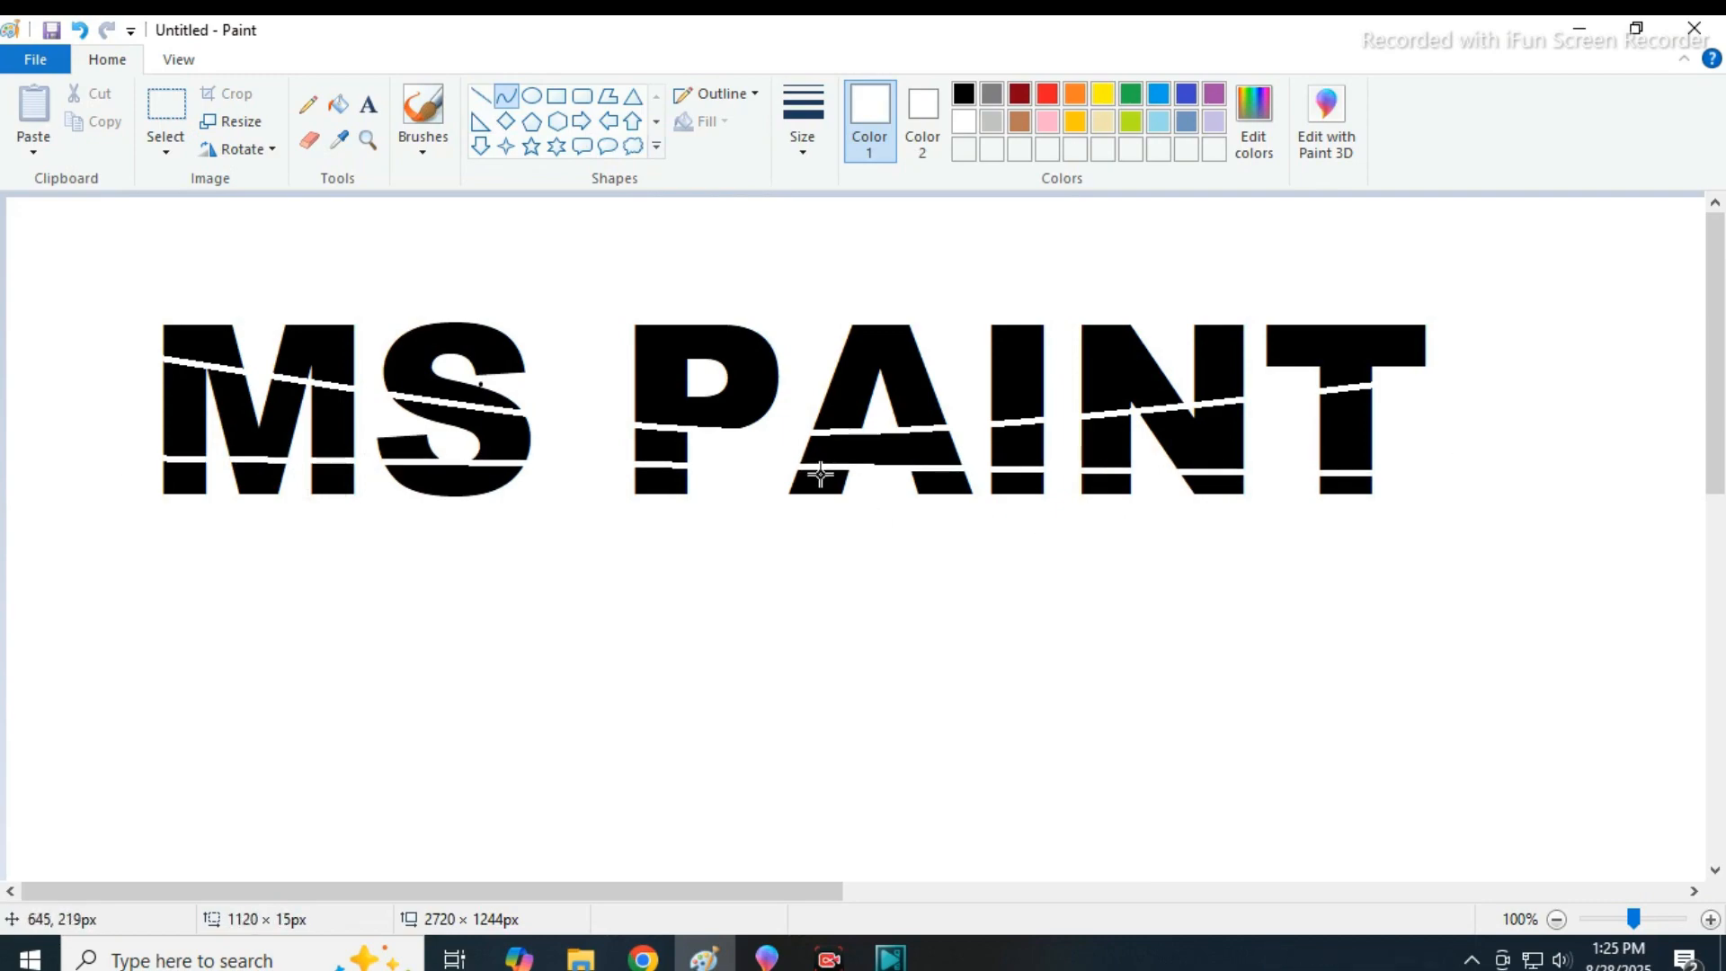
mouse_move(798, 465)
left_mouse_down()
mouse_move(777, 450)
mouse_move(795, 454)
left_mouse_up()
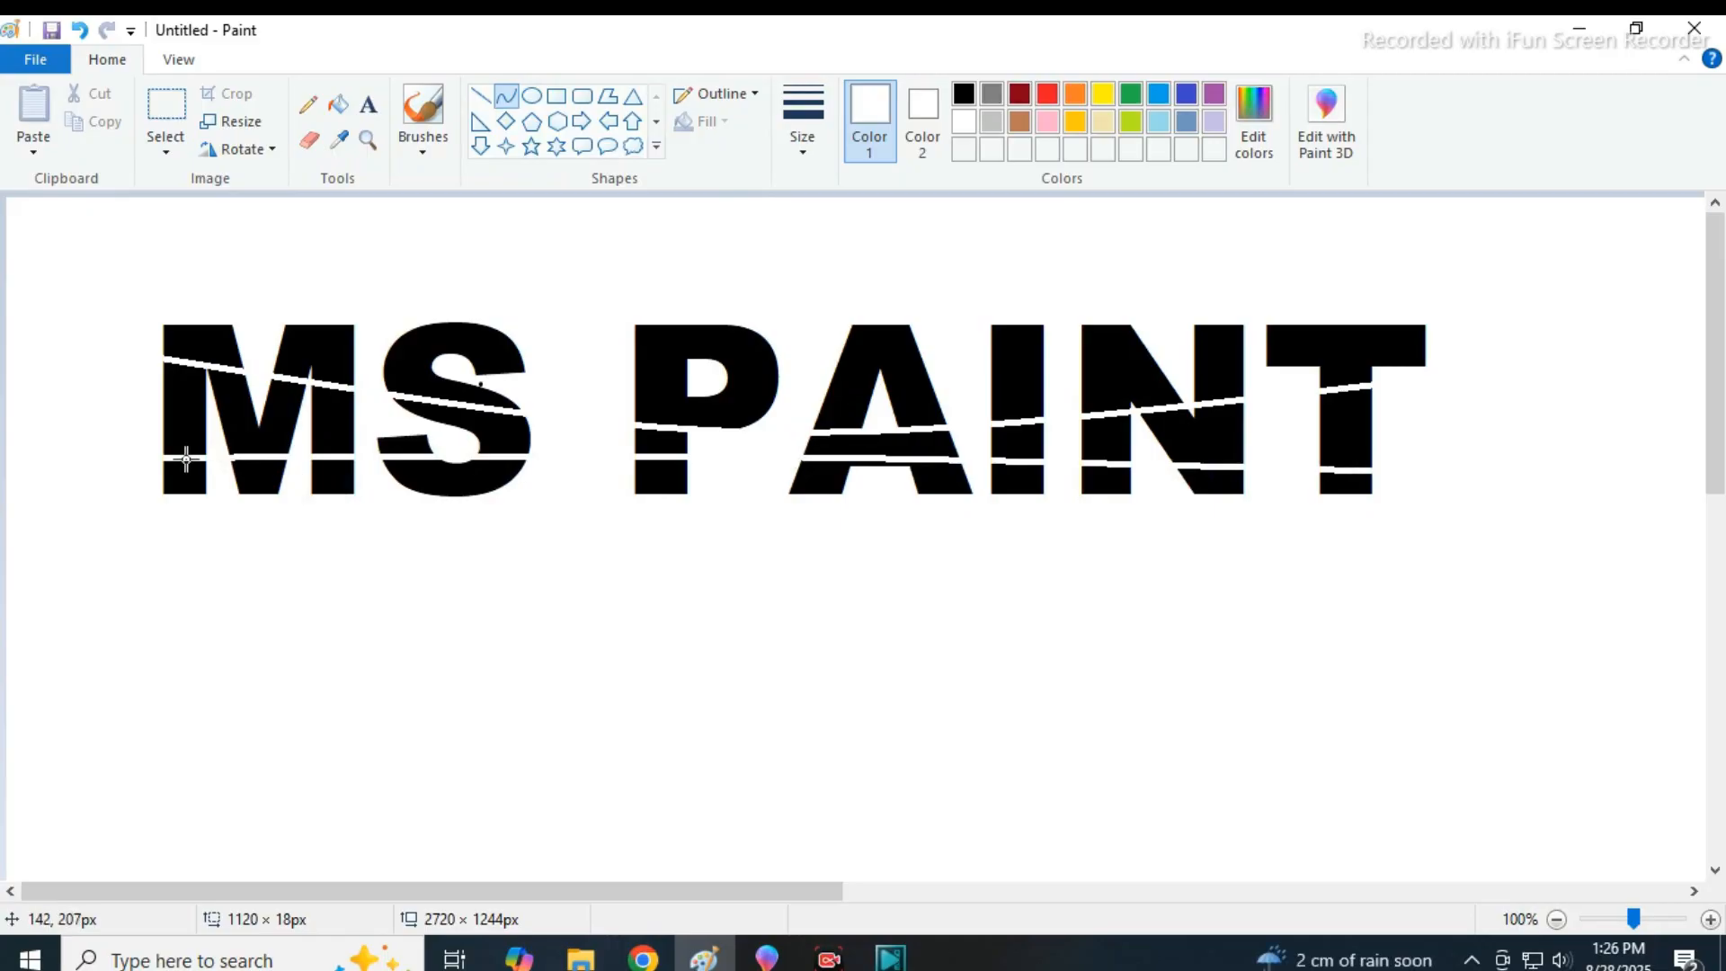
left_click_drag(183, 464, 1179, 477)
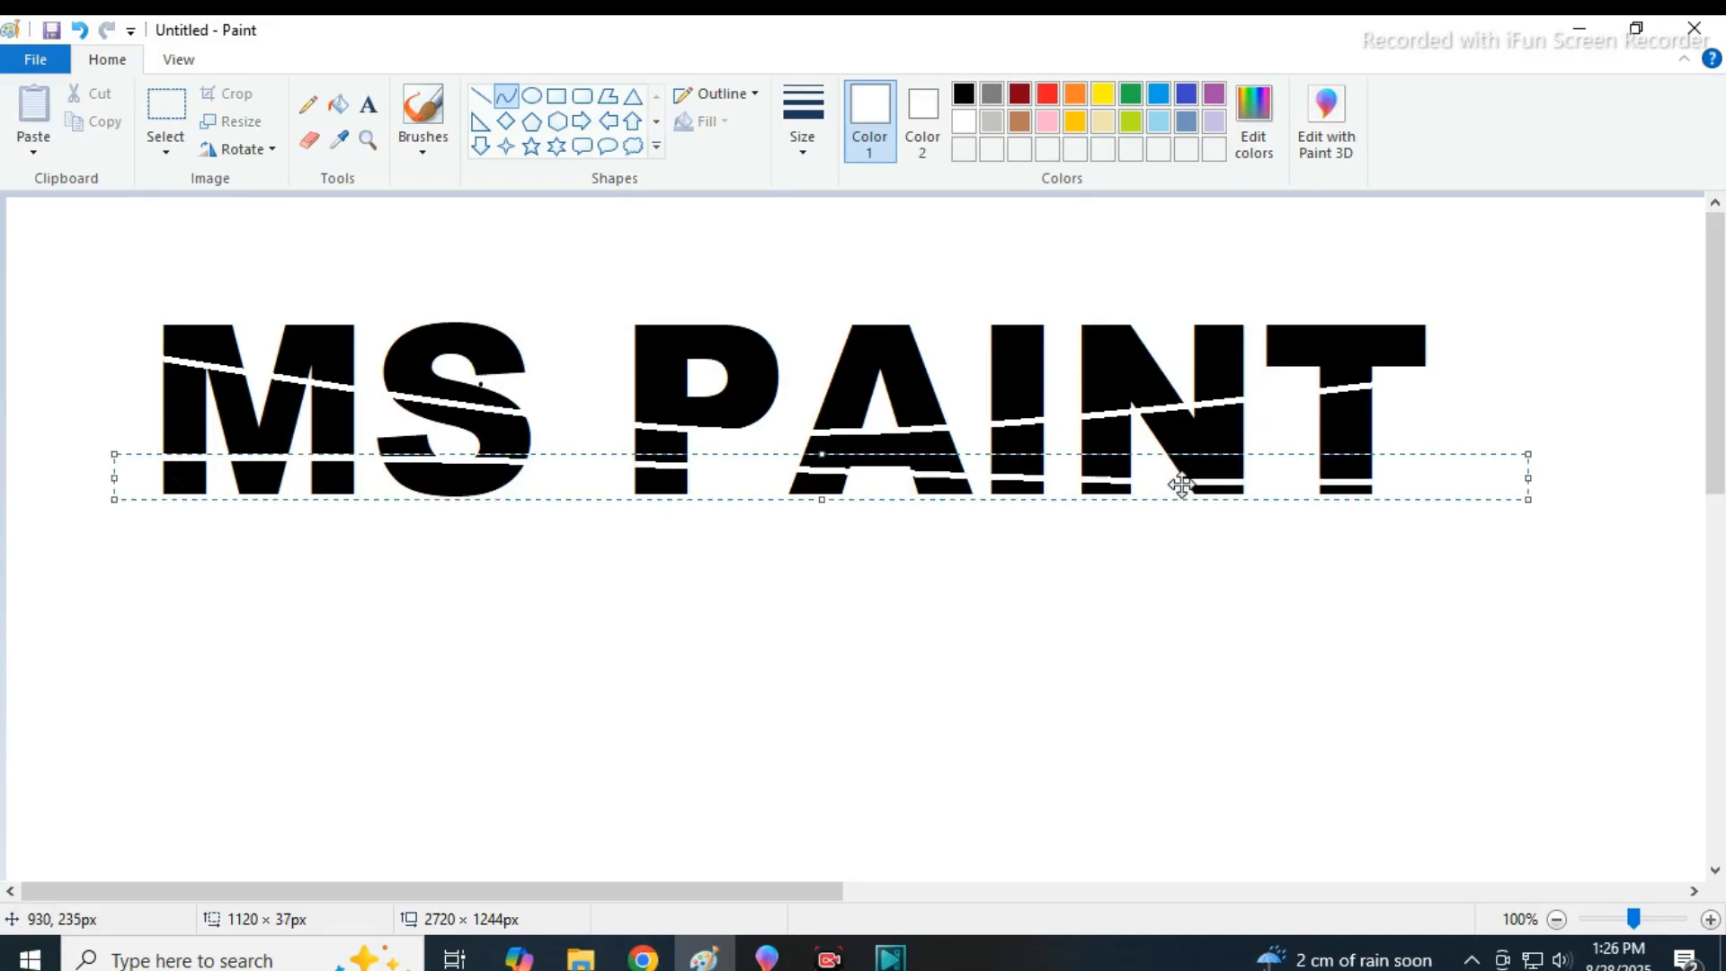
left_click_drag(1524, 458, 1524, 444)
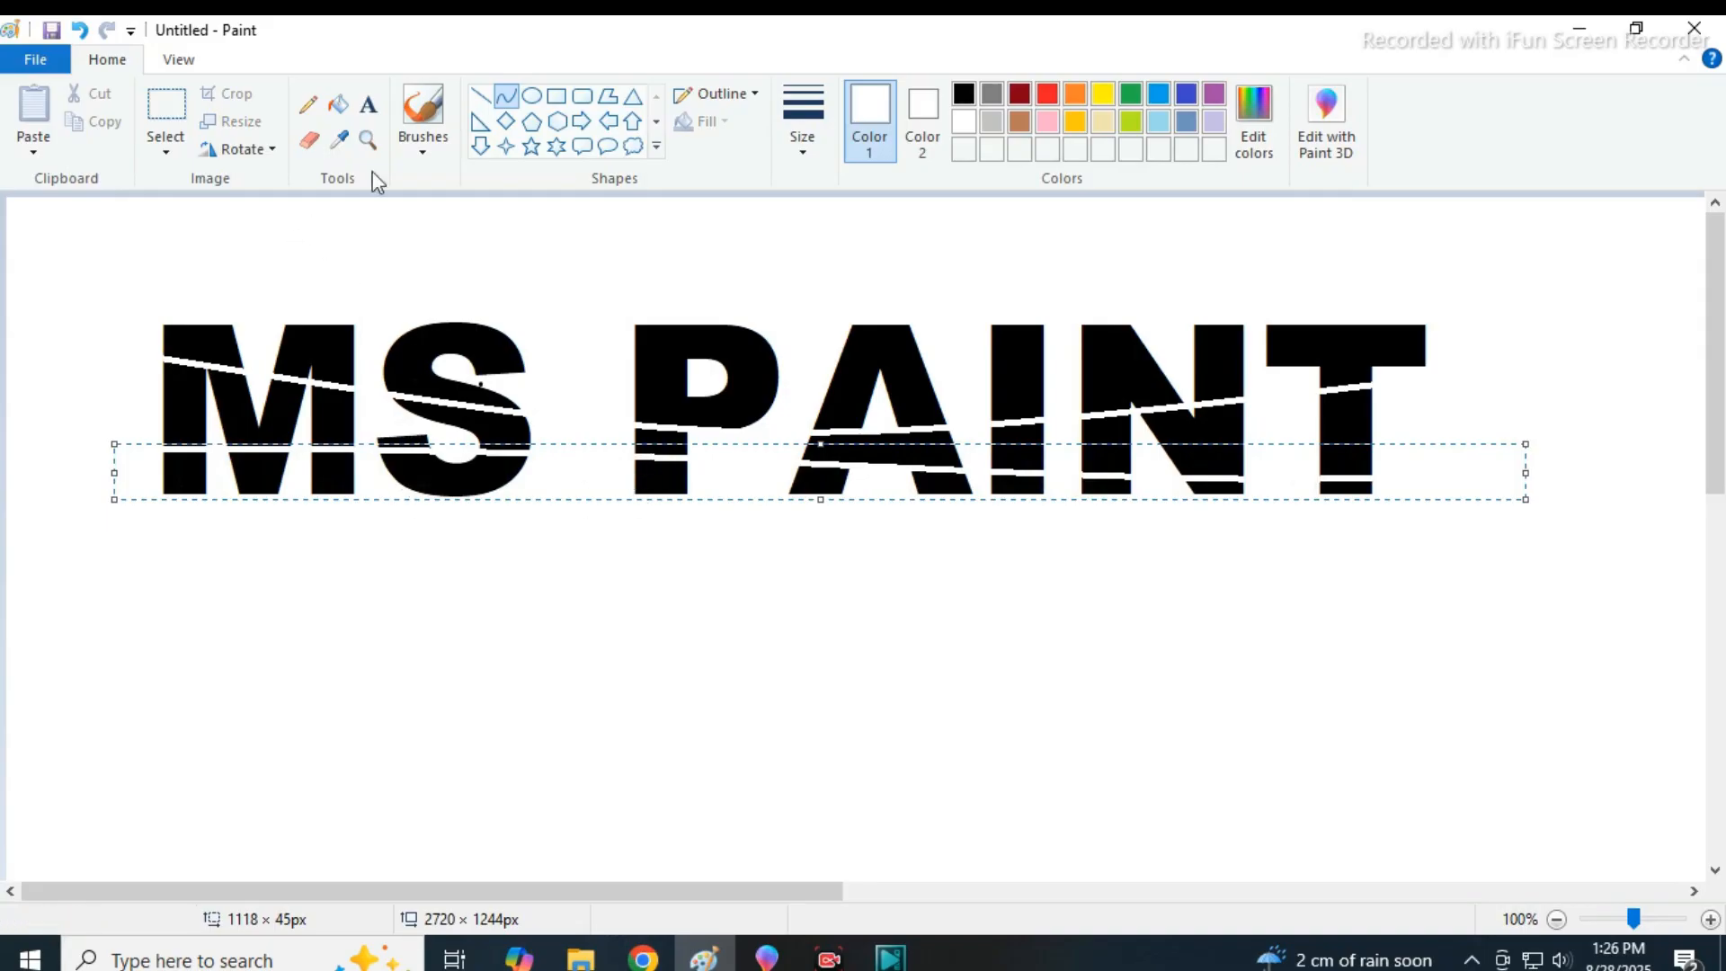
left_click(481, 96)
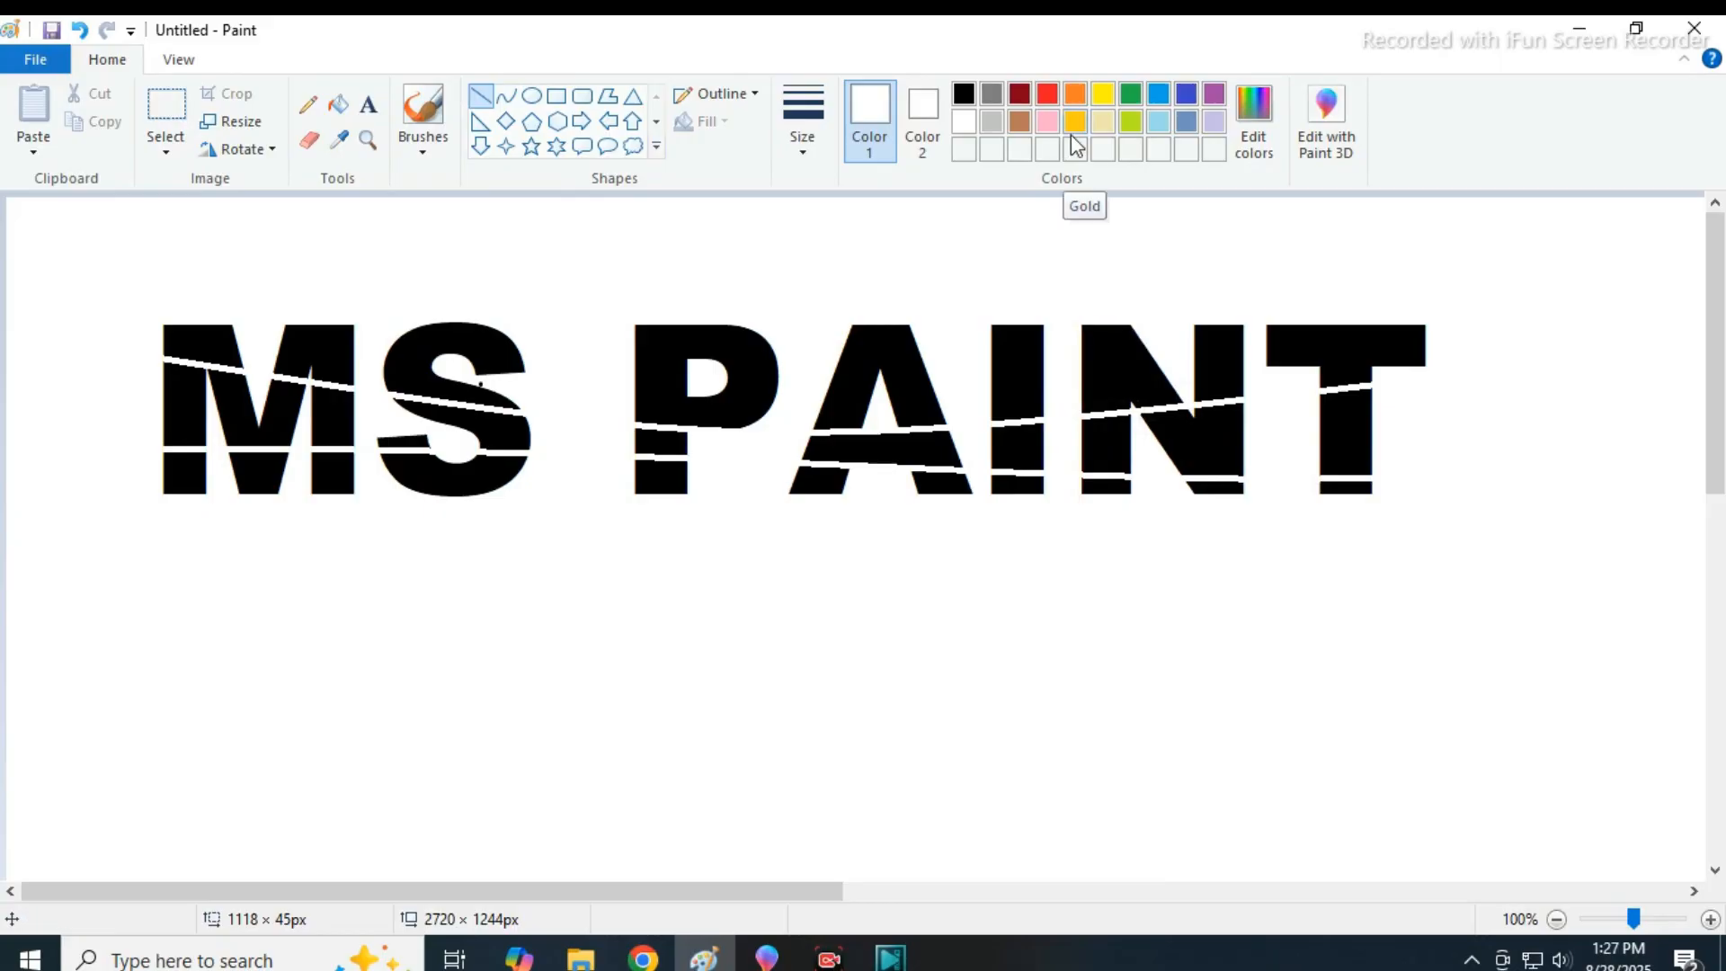
Fill the sections above the upper white curve with yellow in every letter of "MS PAINT".
left_click(1104, 94)
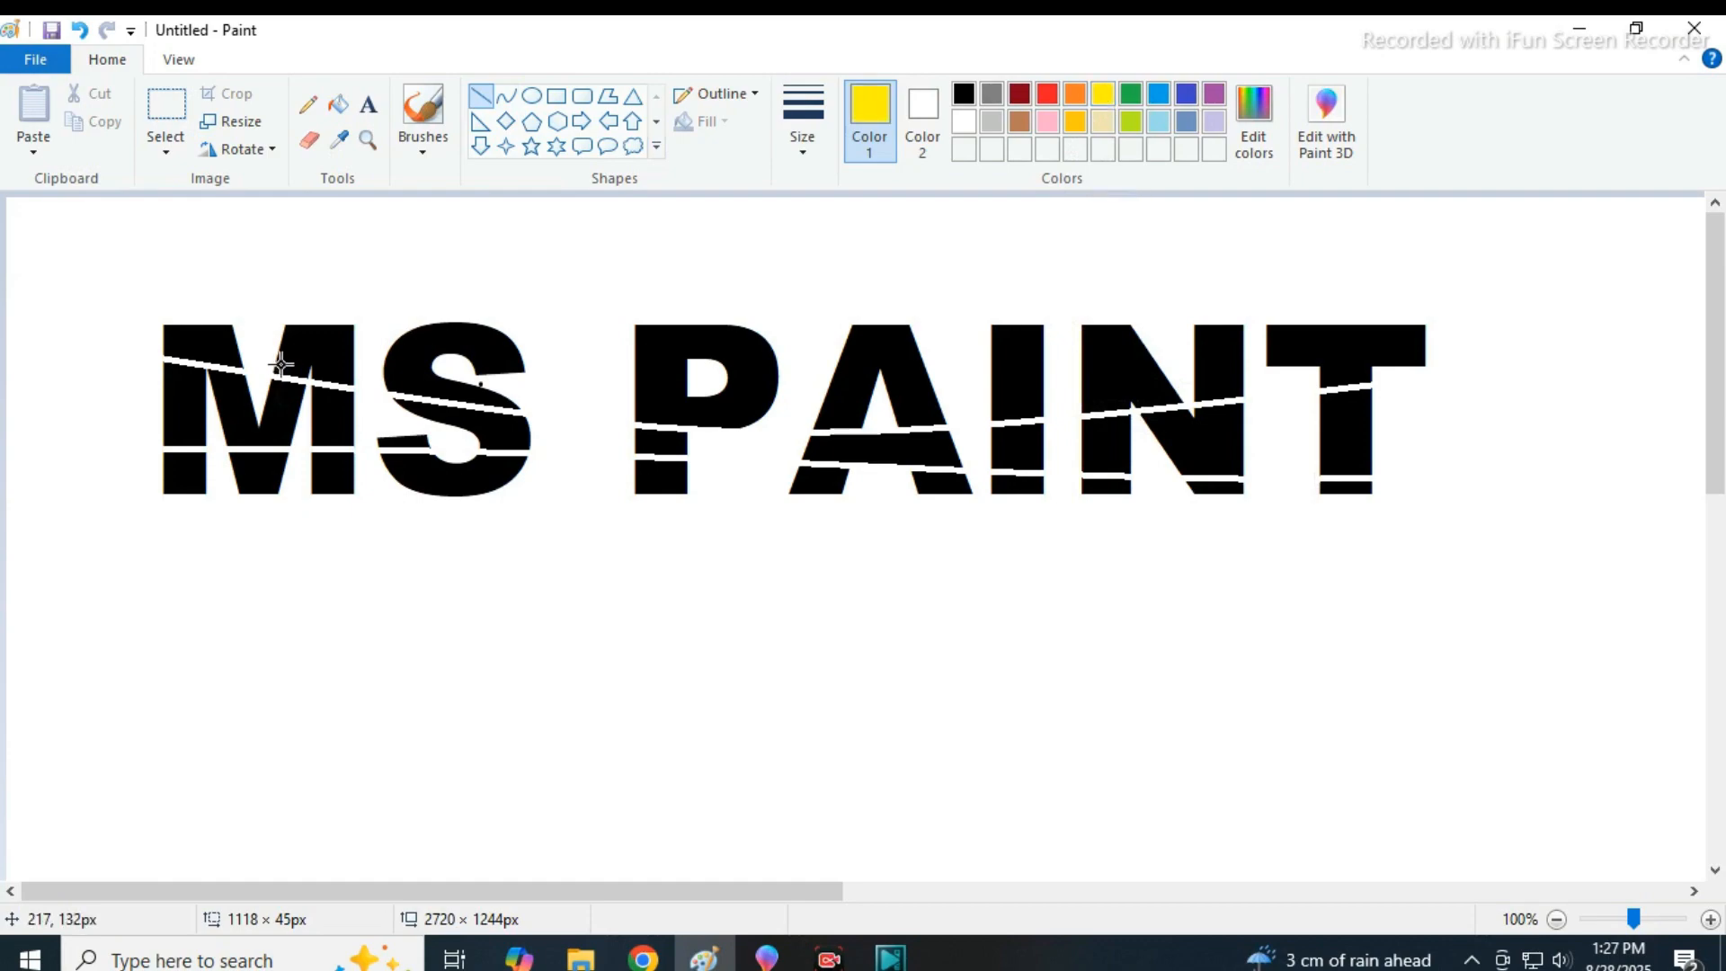
left_click(338, 105)
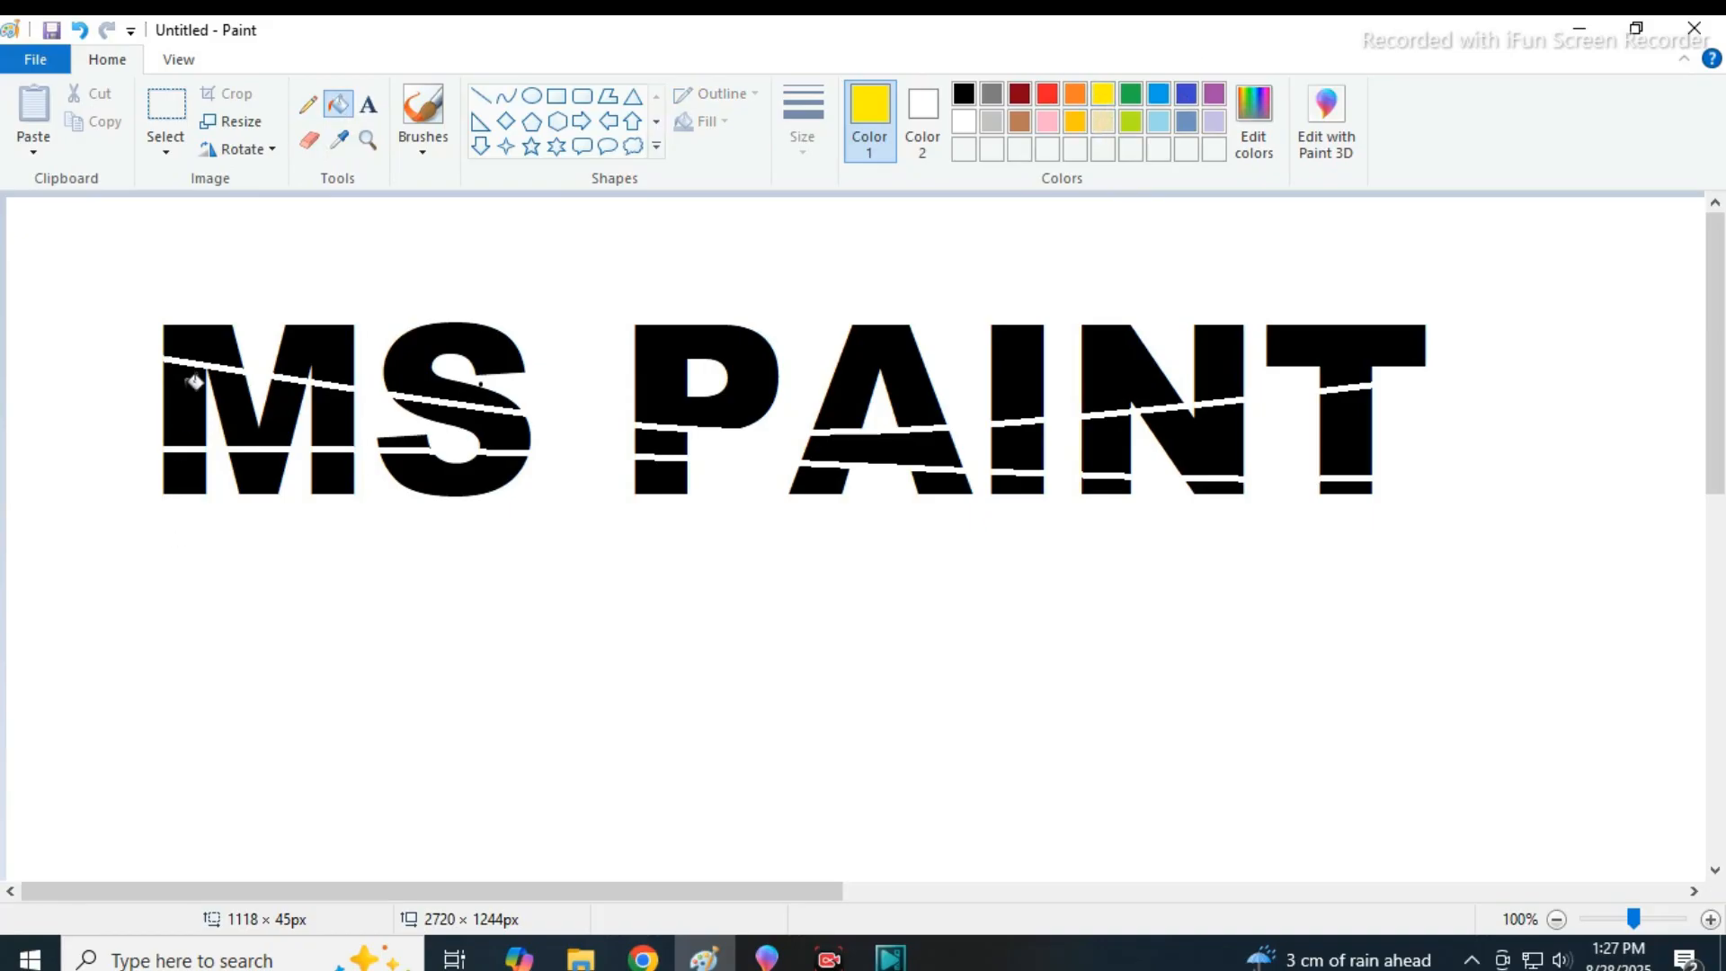
left_click(203, 344)
left_click(320, 352)
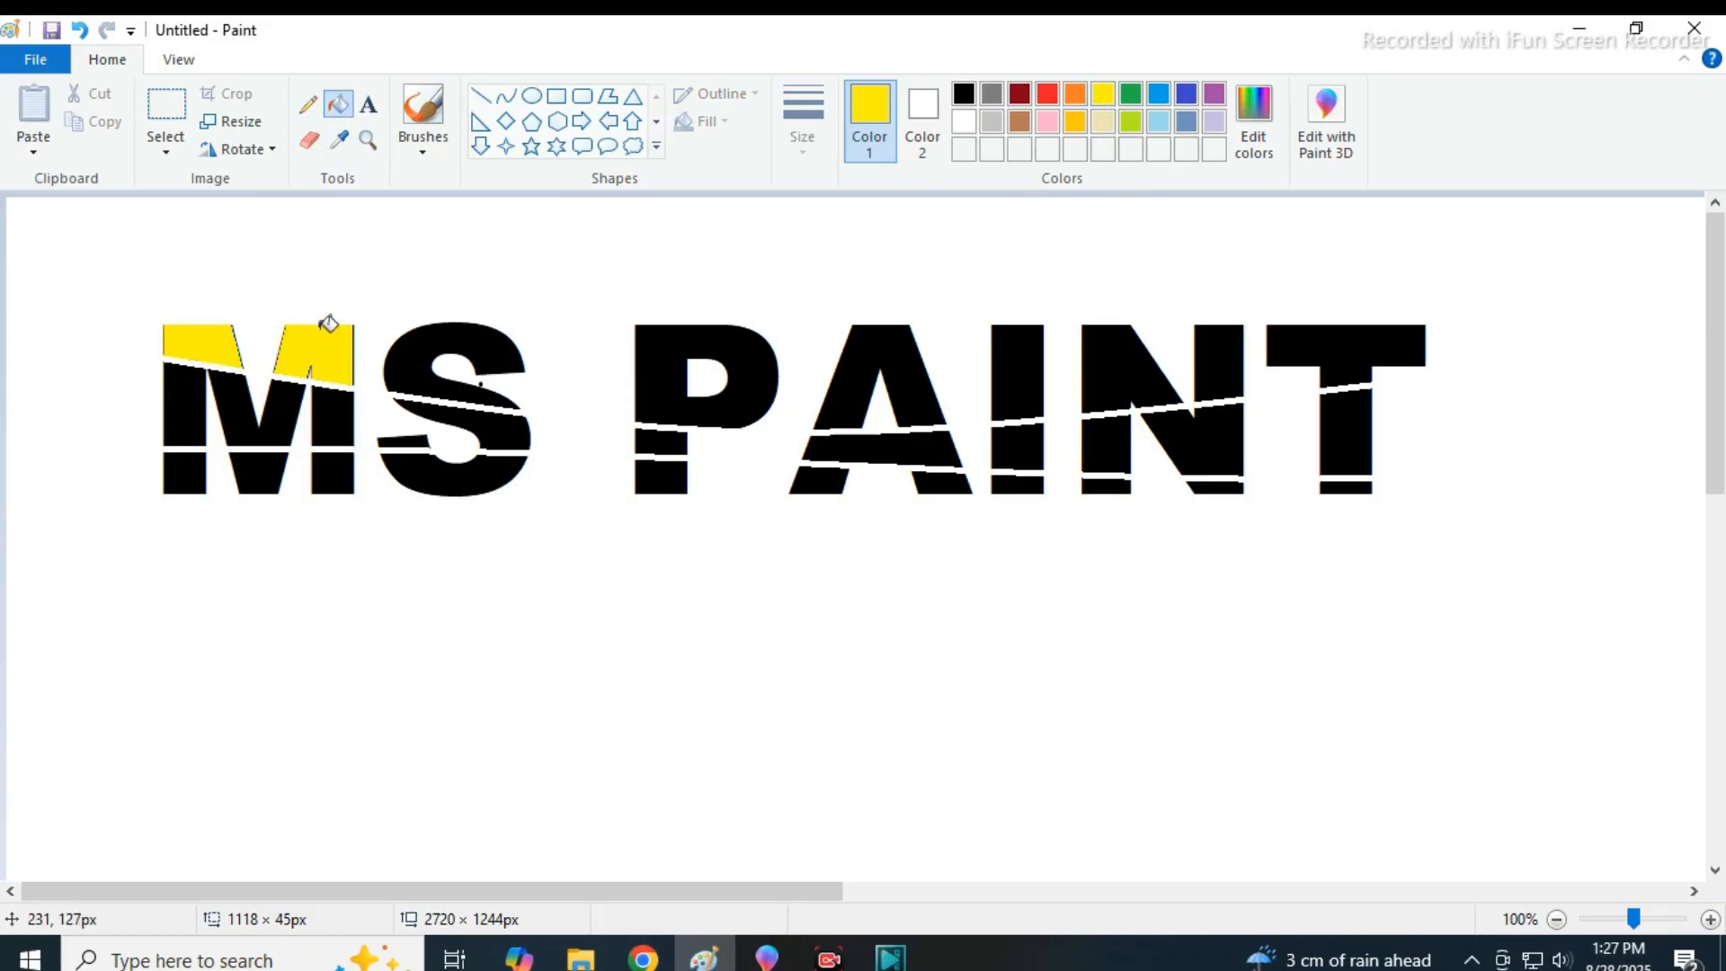
left_click(491, 350)
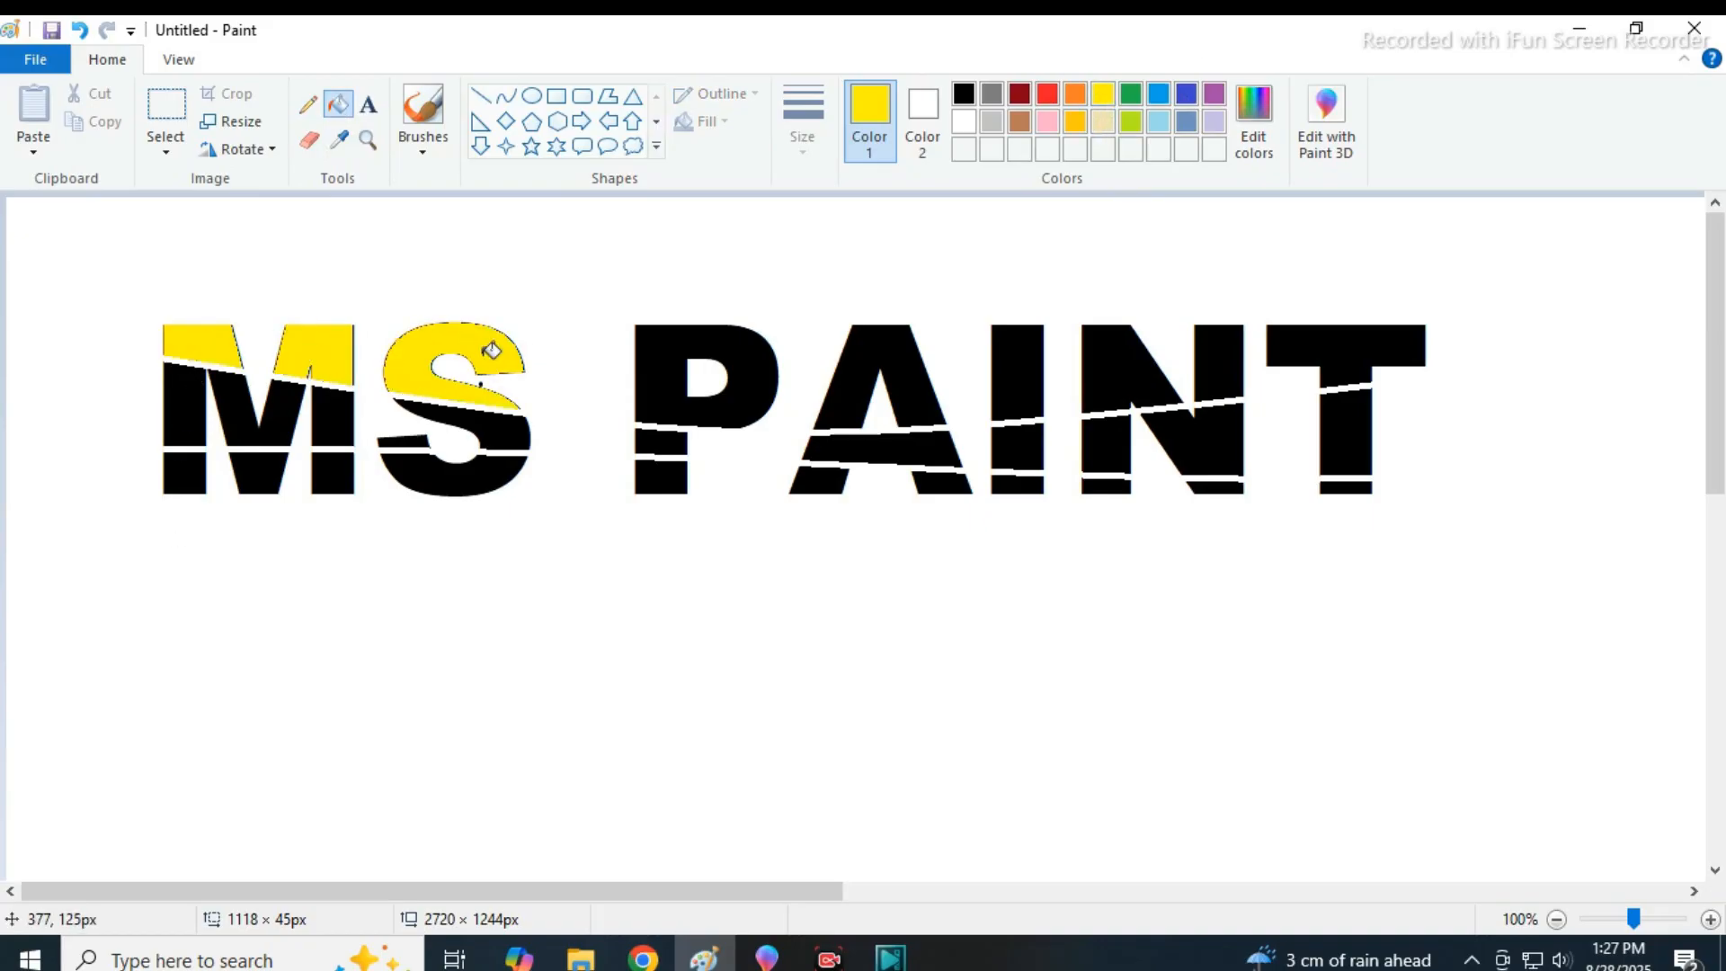
left_click(737, 354)
left_click(909, 372)
left_click(1019, 373)
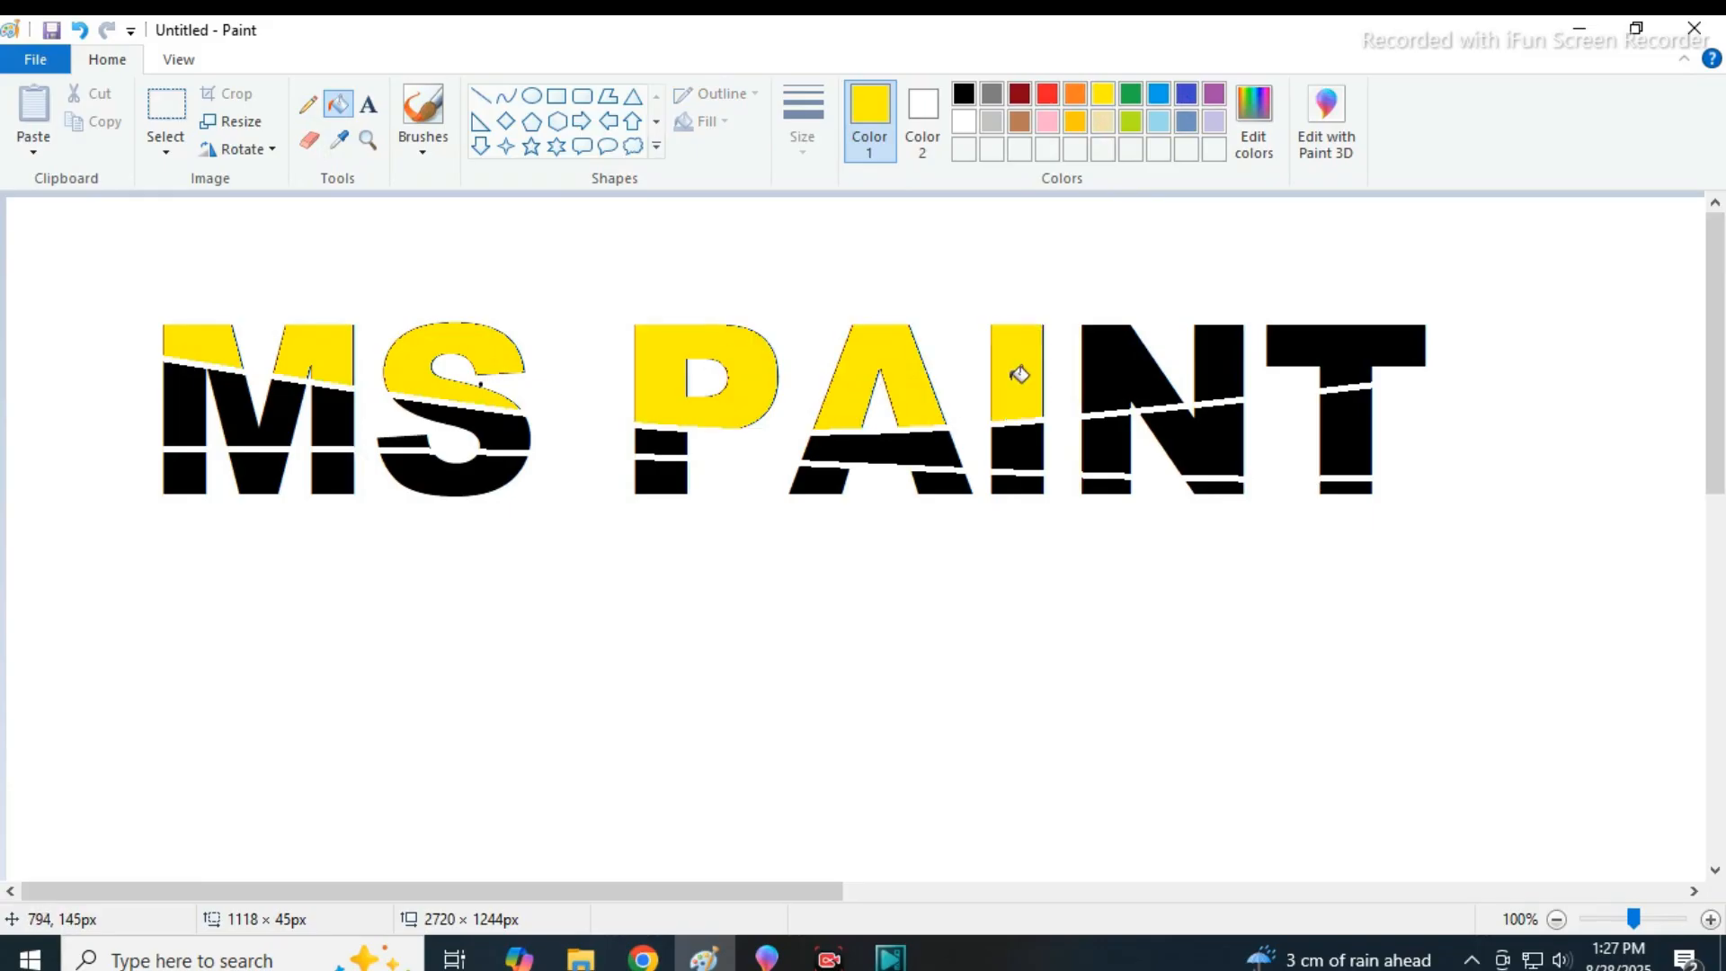
left_click(1126, 369)
left_click(1319, 346)
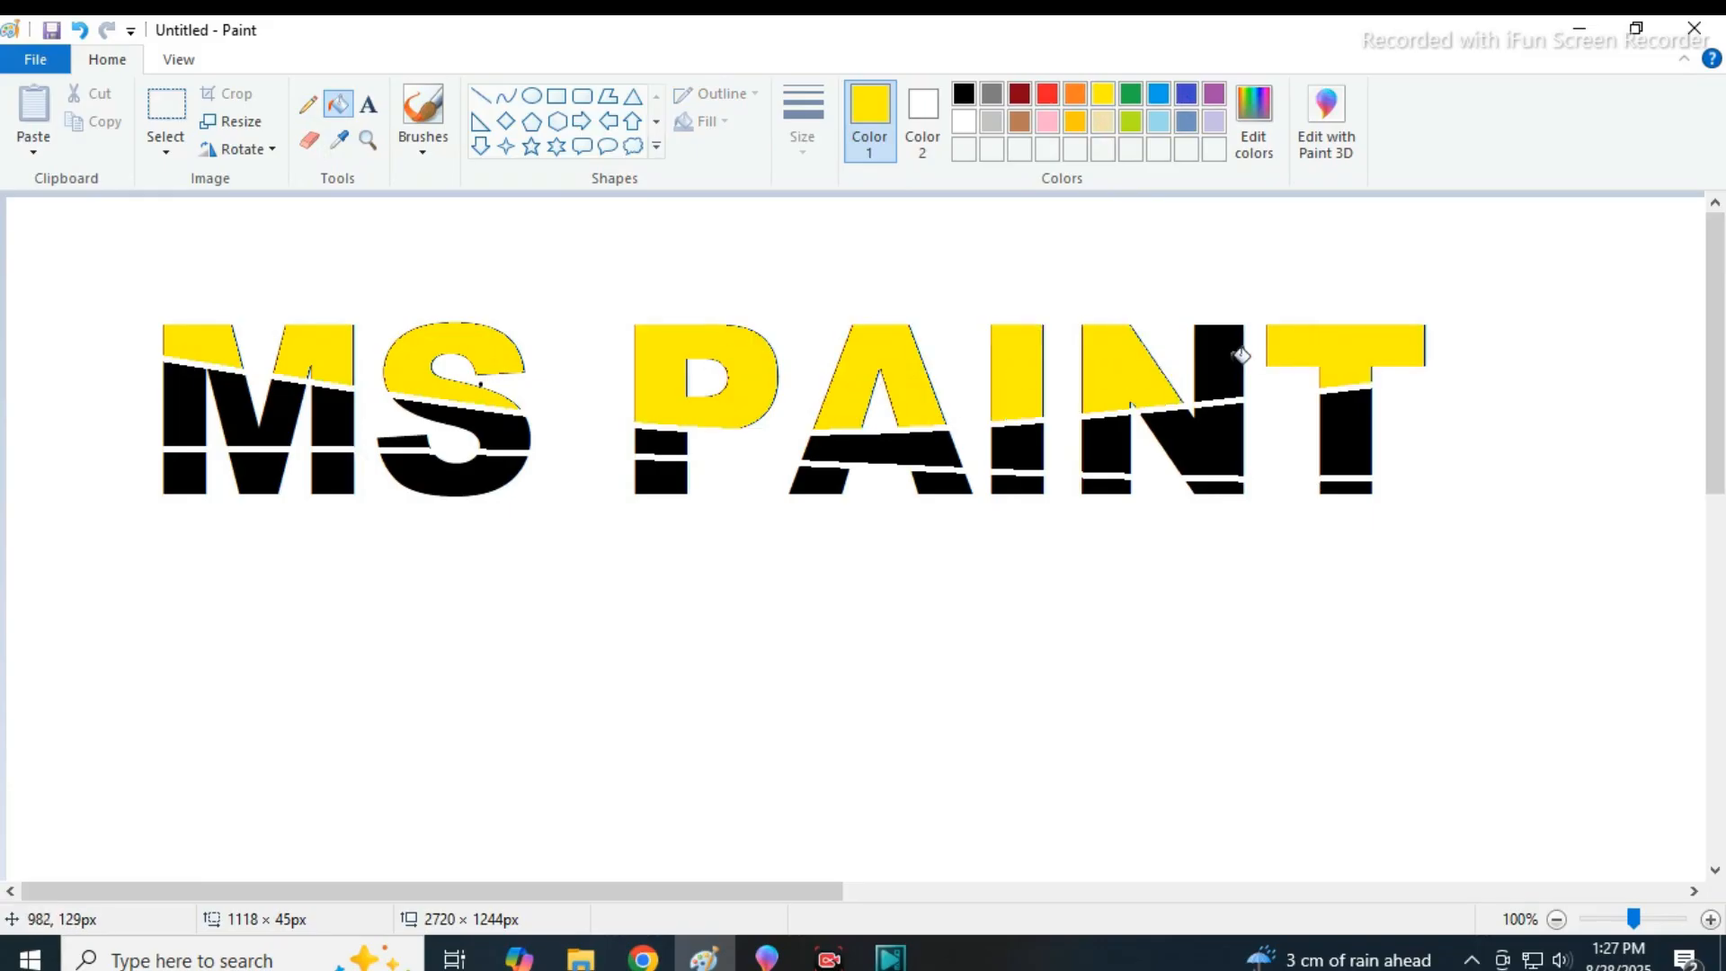
left_click(1224, 355)
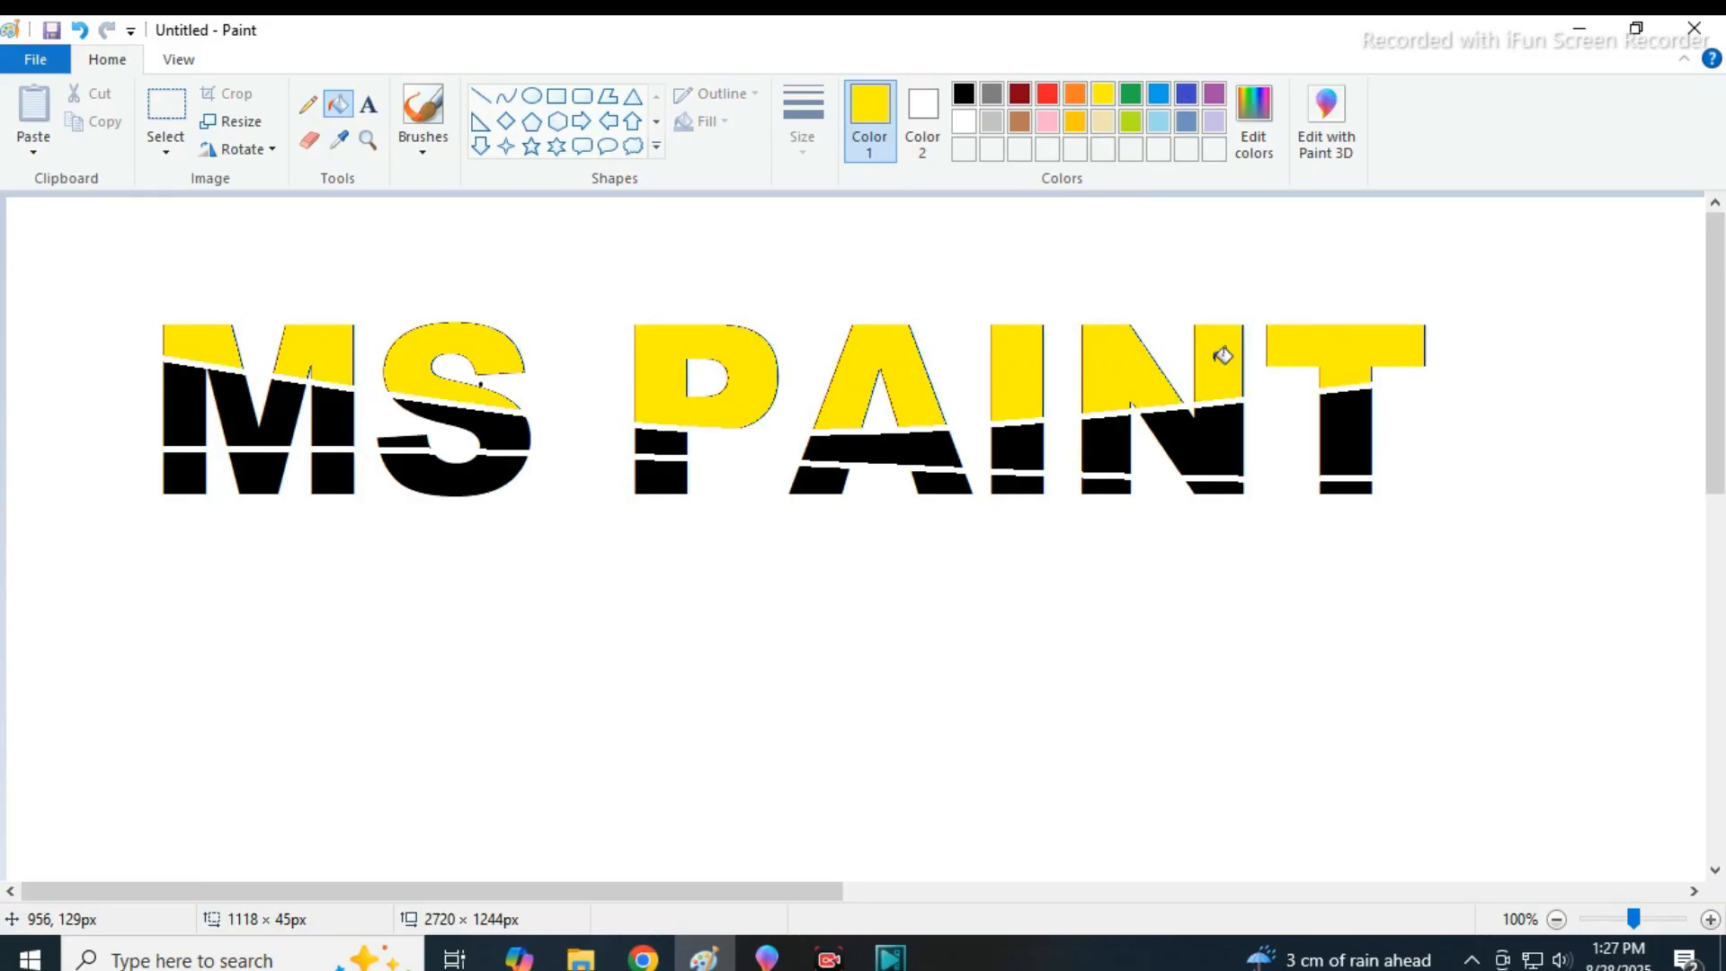
Try orange on the M's left stem, and fill the letters' middle sections between the two white curves with red instead.
left_click(1070, 95)
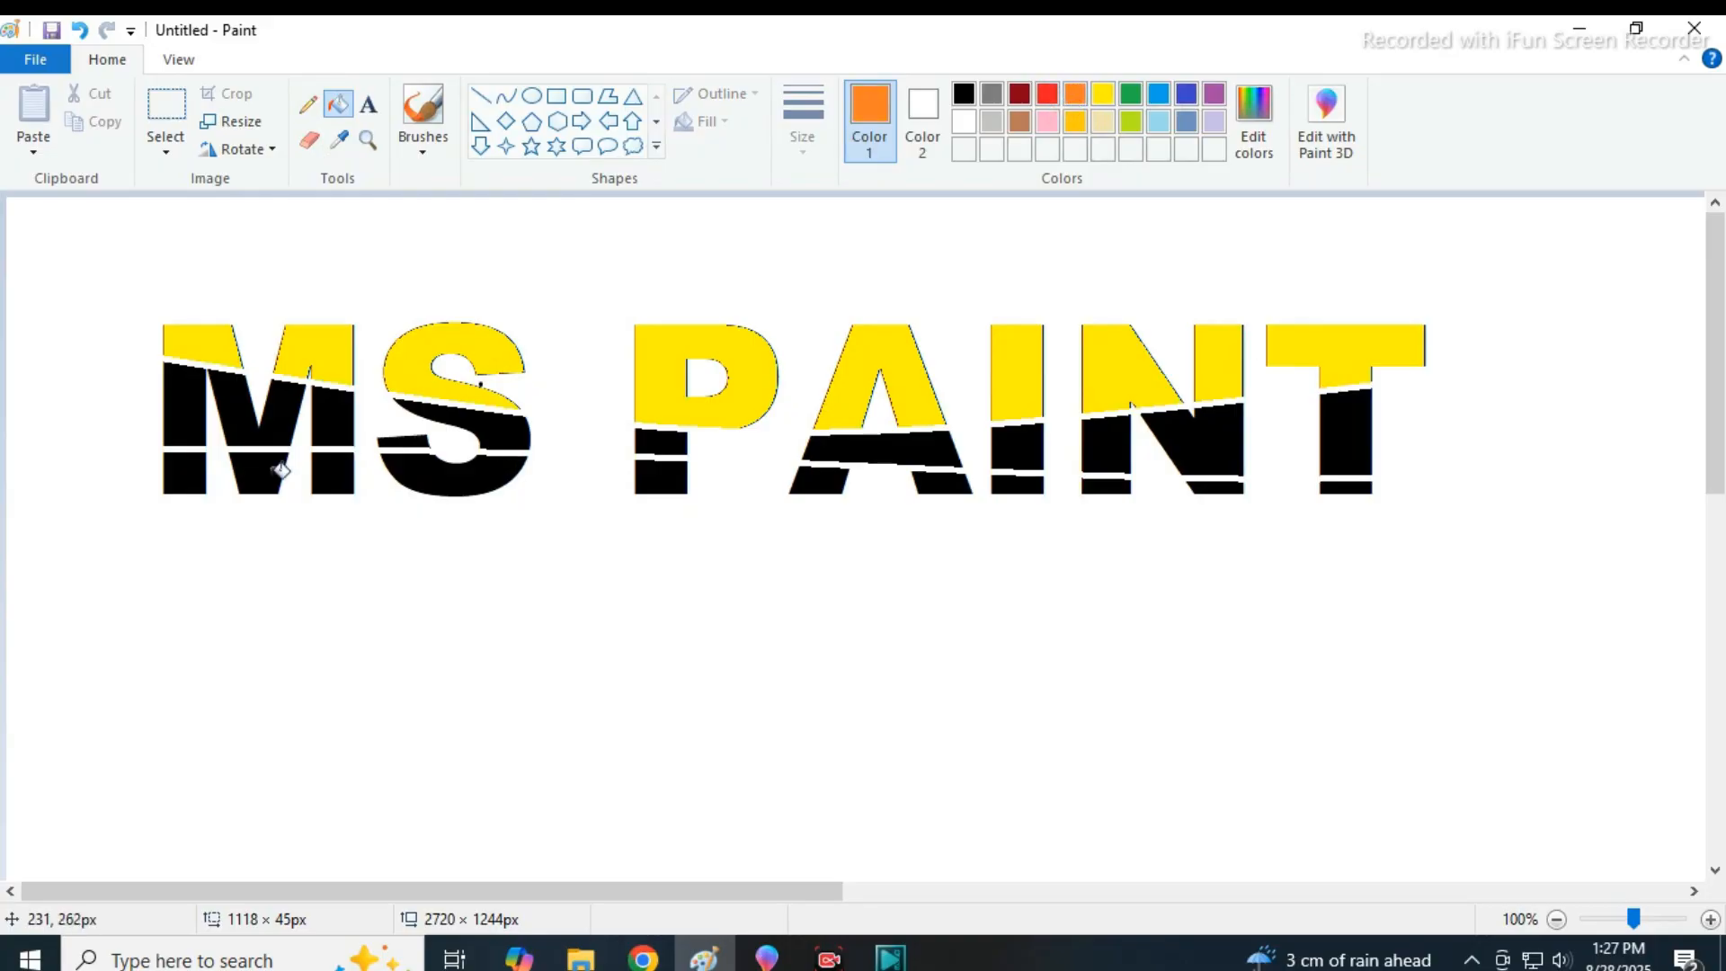
left_click(190, 401)
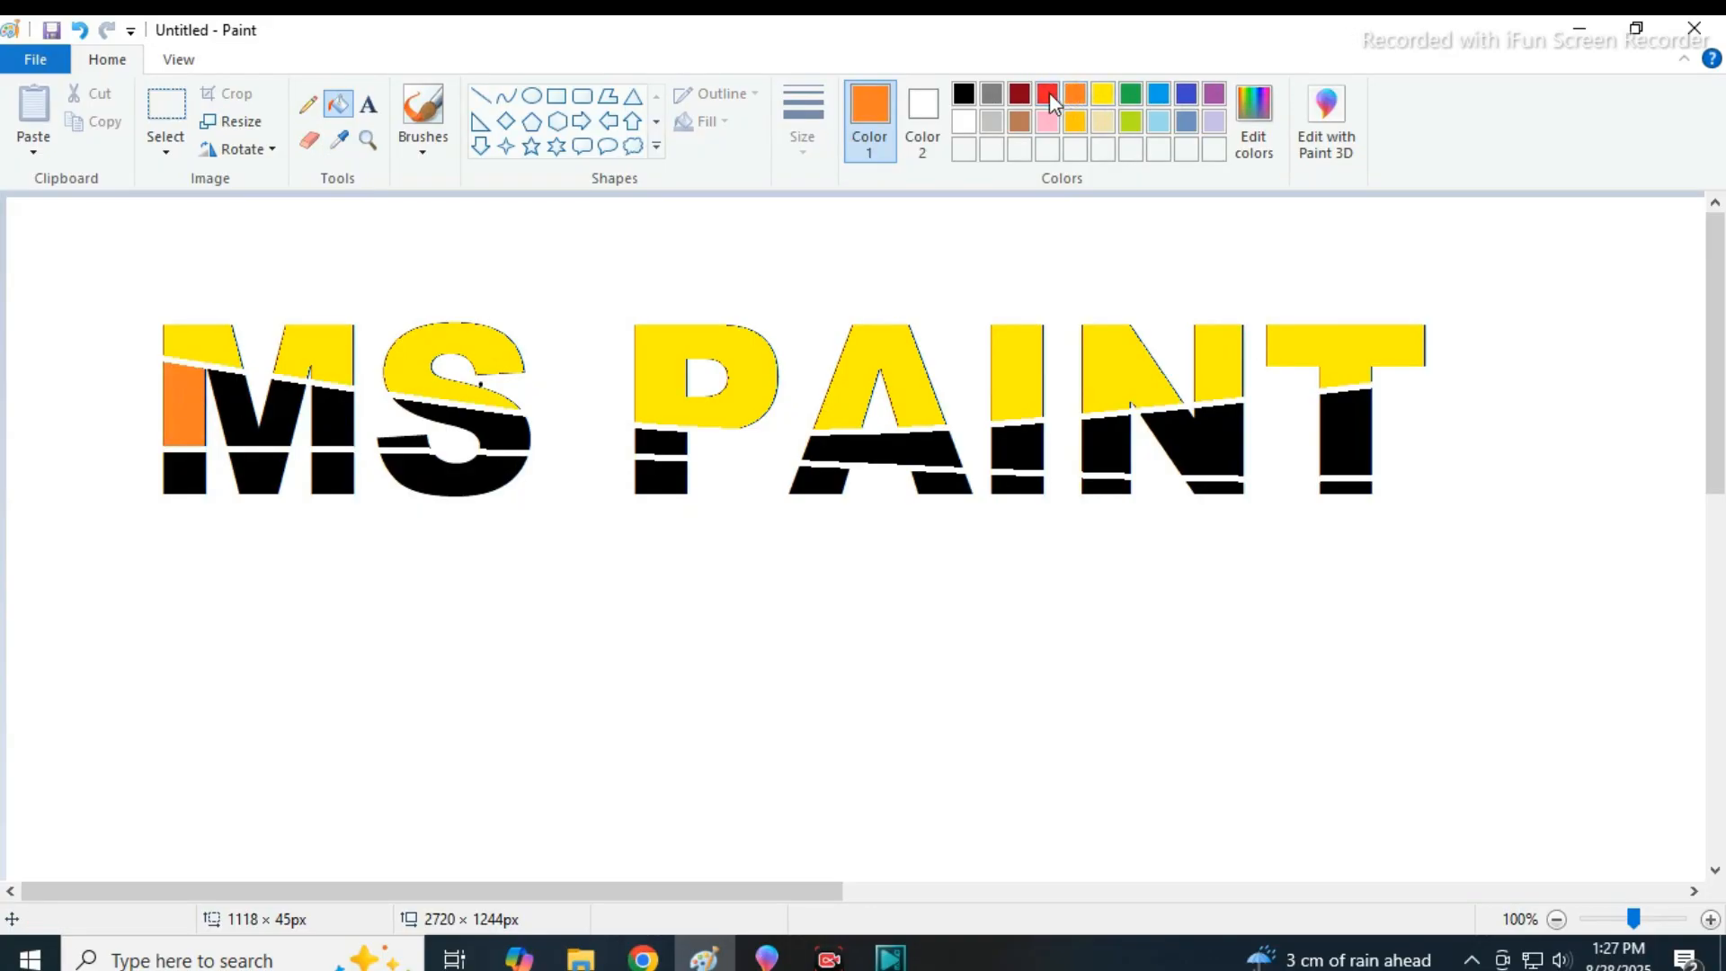
left_click(1047, 96)
left_click(195, 393)
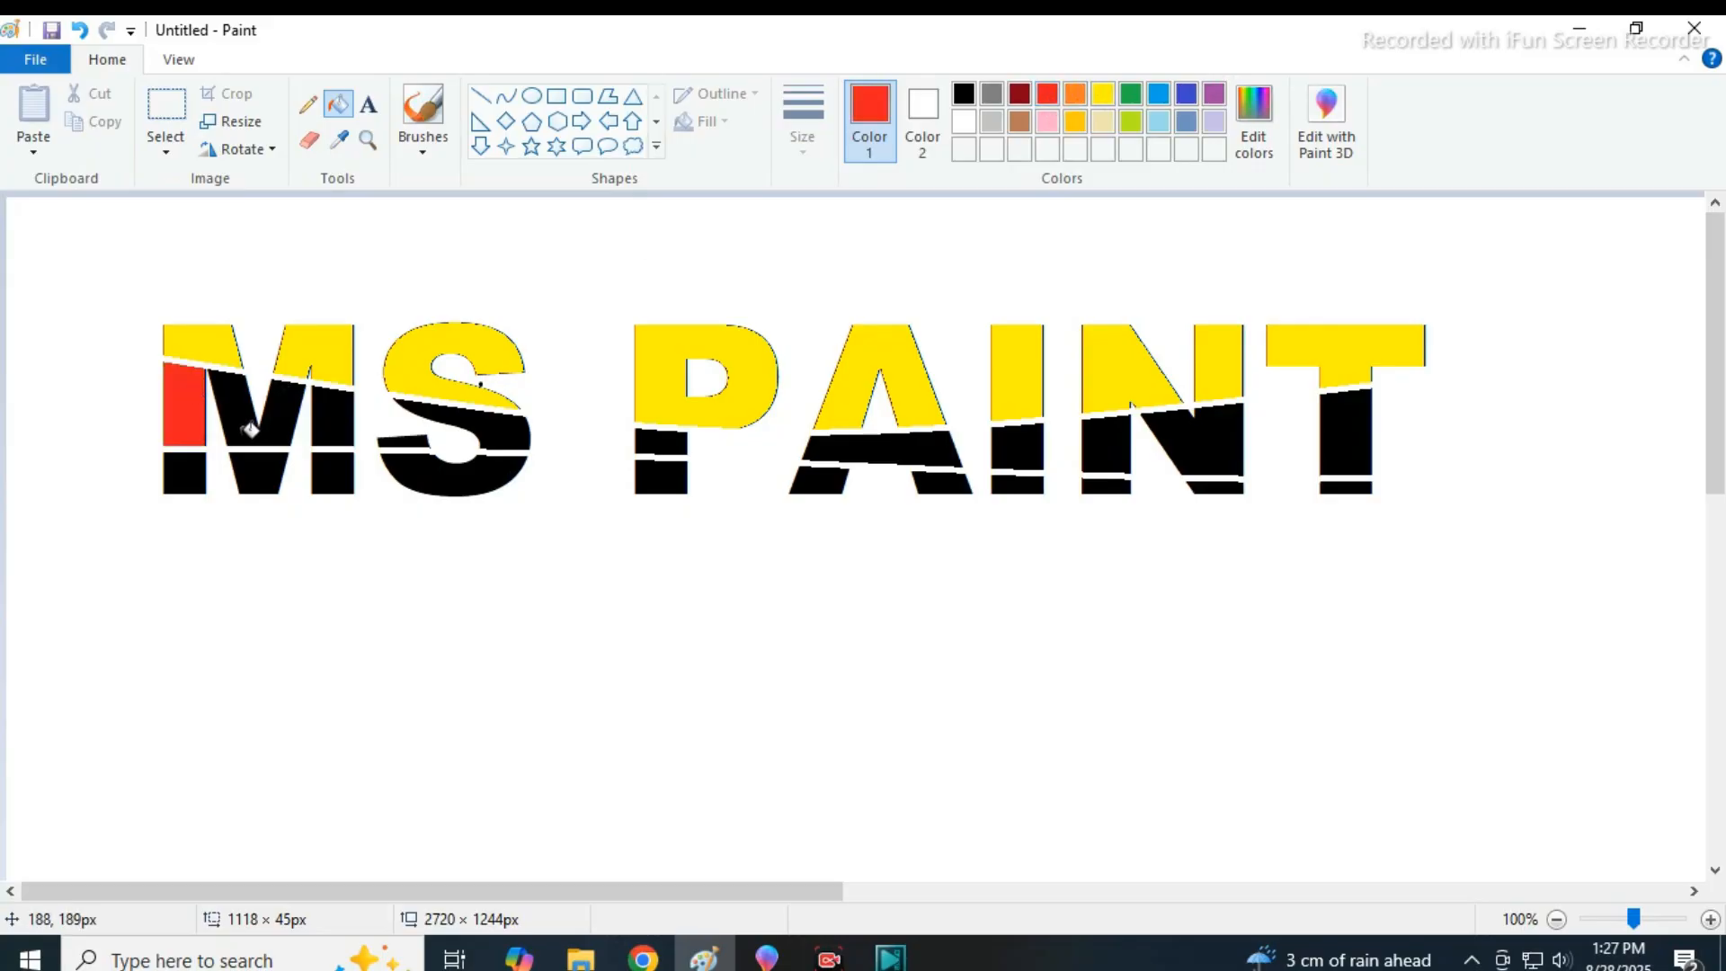
left_click(251, 429)
left_click(339, 424)
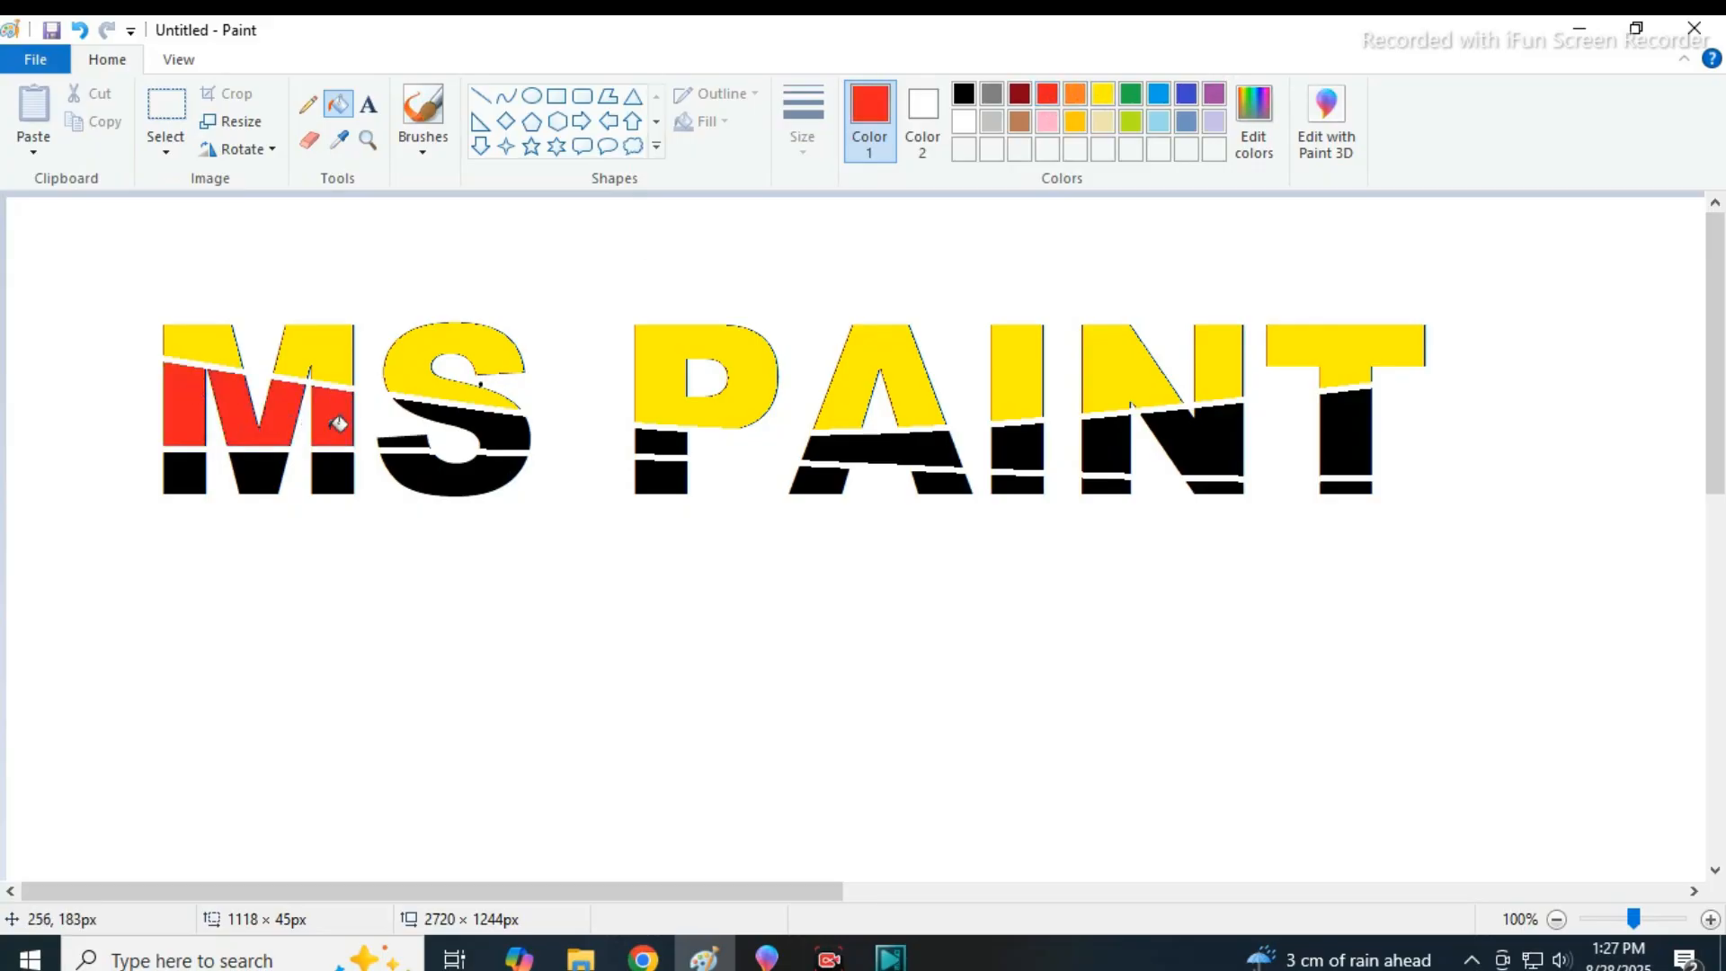
left_click(502, 432)
left_click(672, 442)
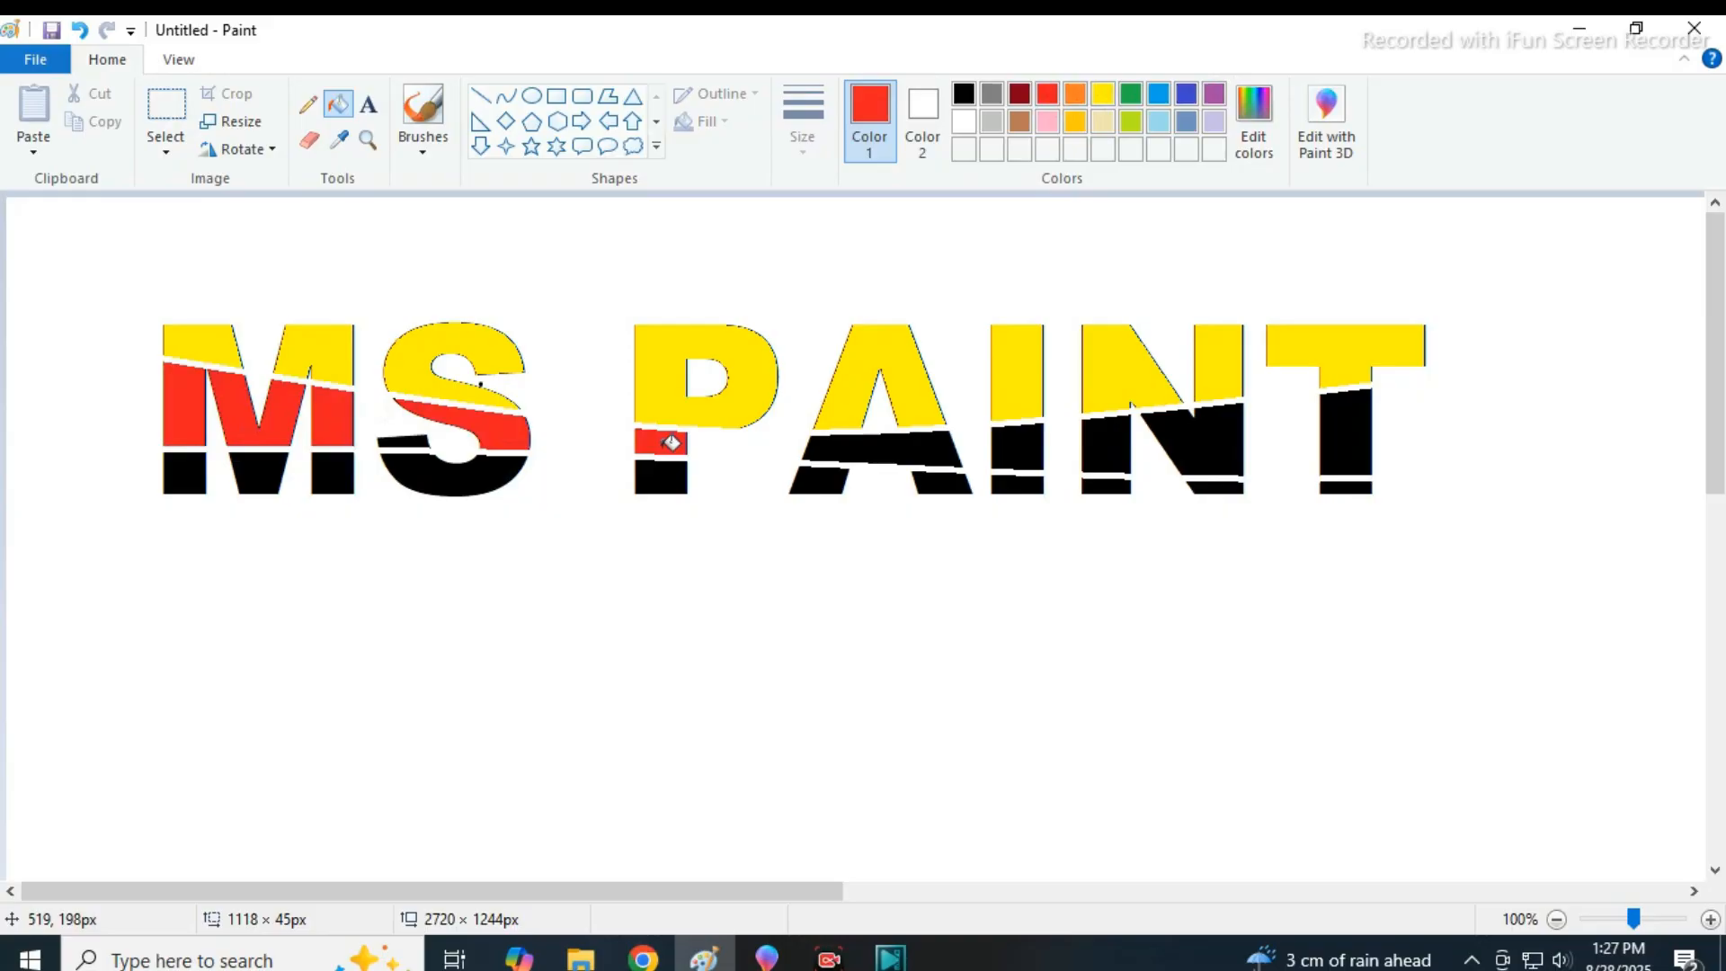
left_click(913, 458)
left_click(1034, 444)
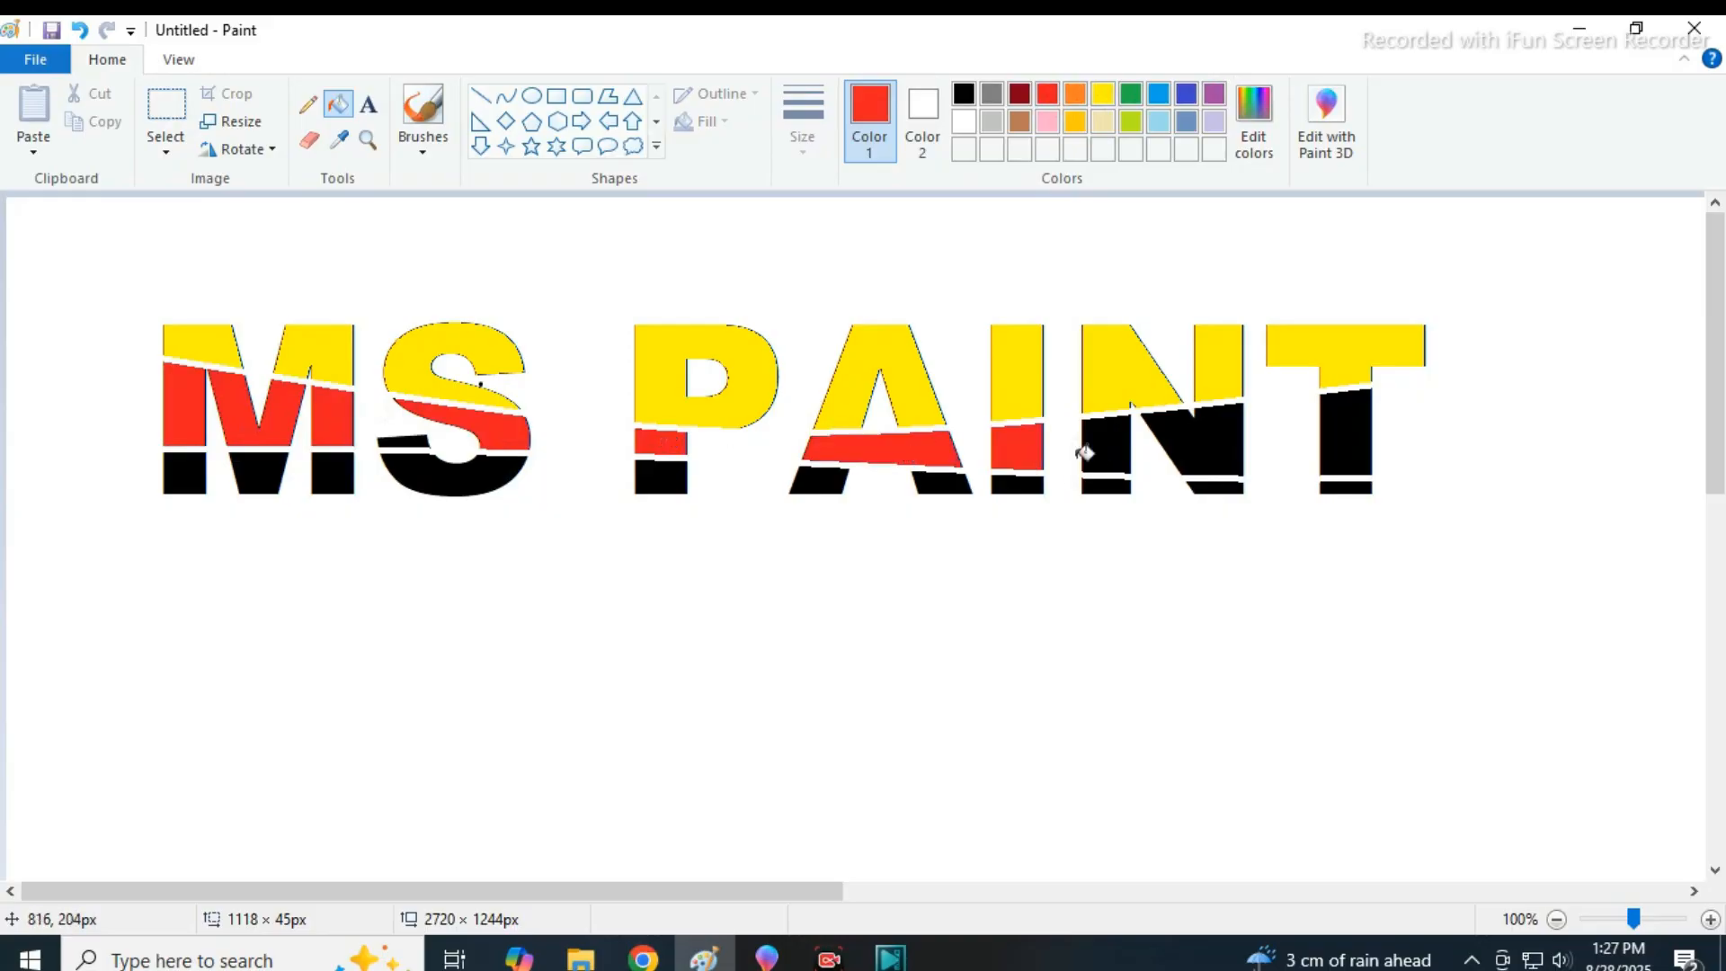
left_click(1107, 447)
left_click(1217, 434)
left_click(1363, 421)
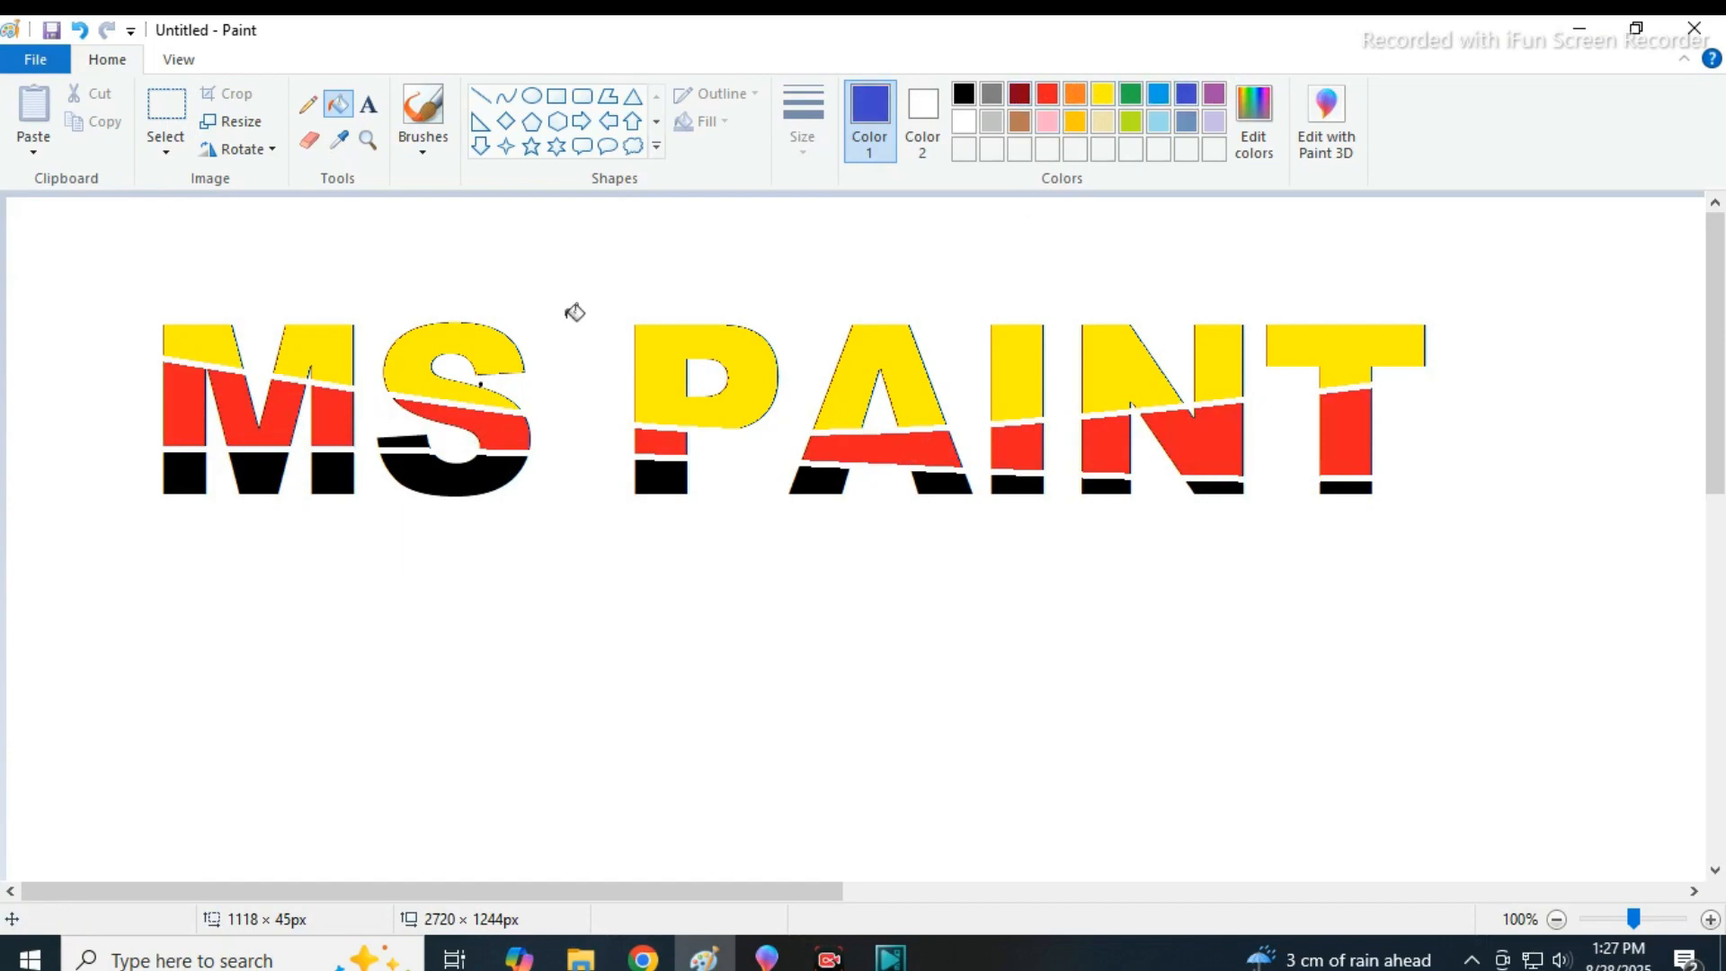
Fill the sections below the lower white curve with indigo in the letters M, S, P, A, I and N.
left_click(187, 470)
left_click(264, 477)
left_click(338, 475)
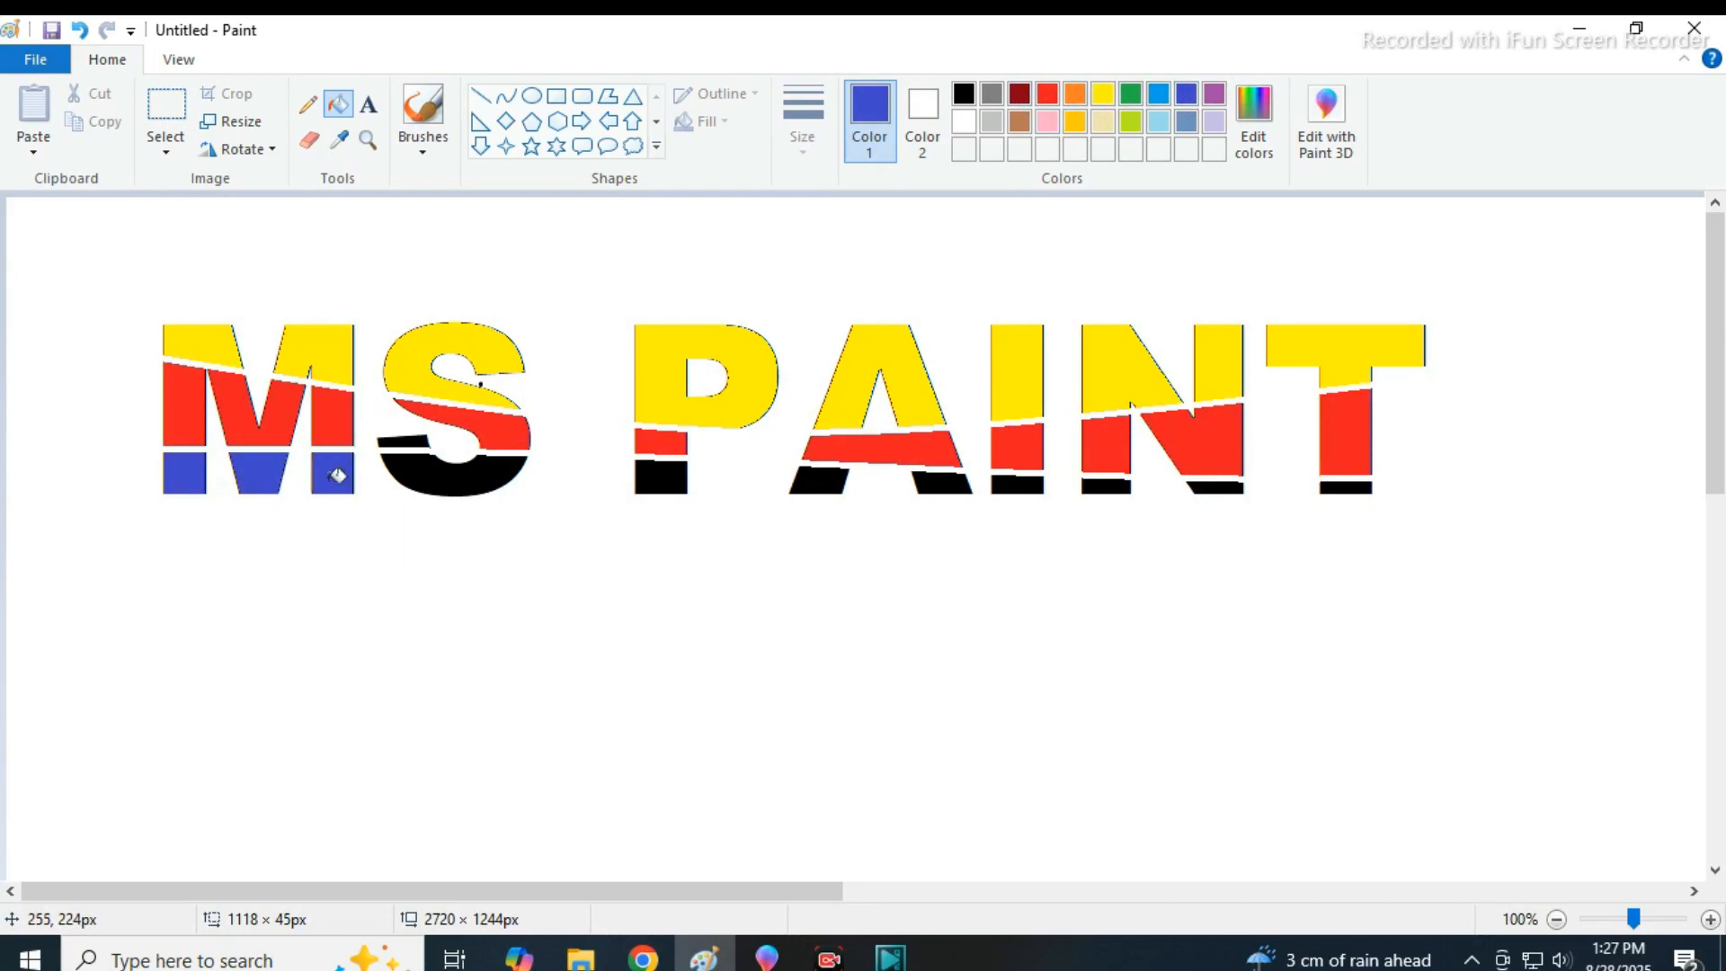
left_click(447, 463)
left_click(667, 469)
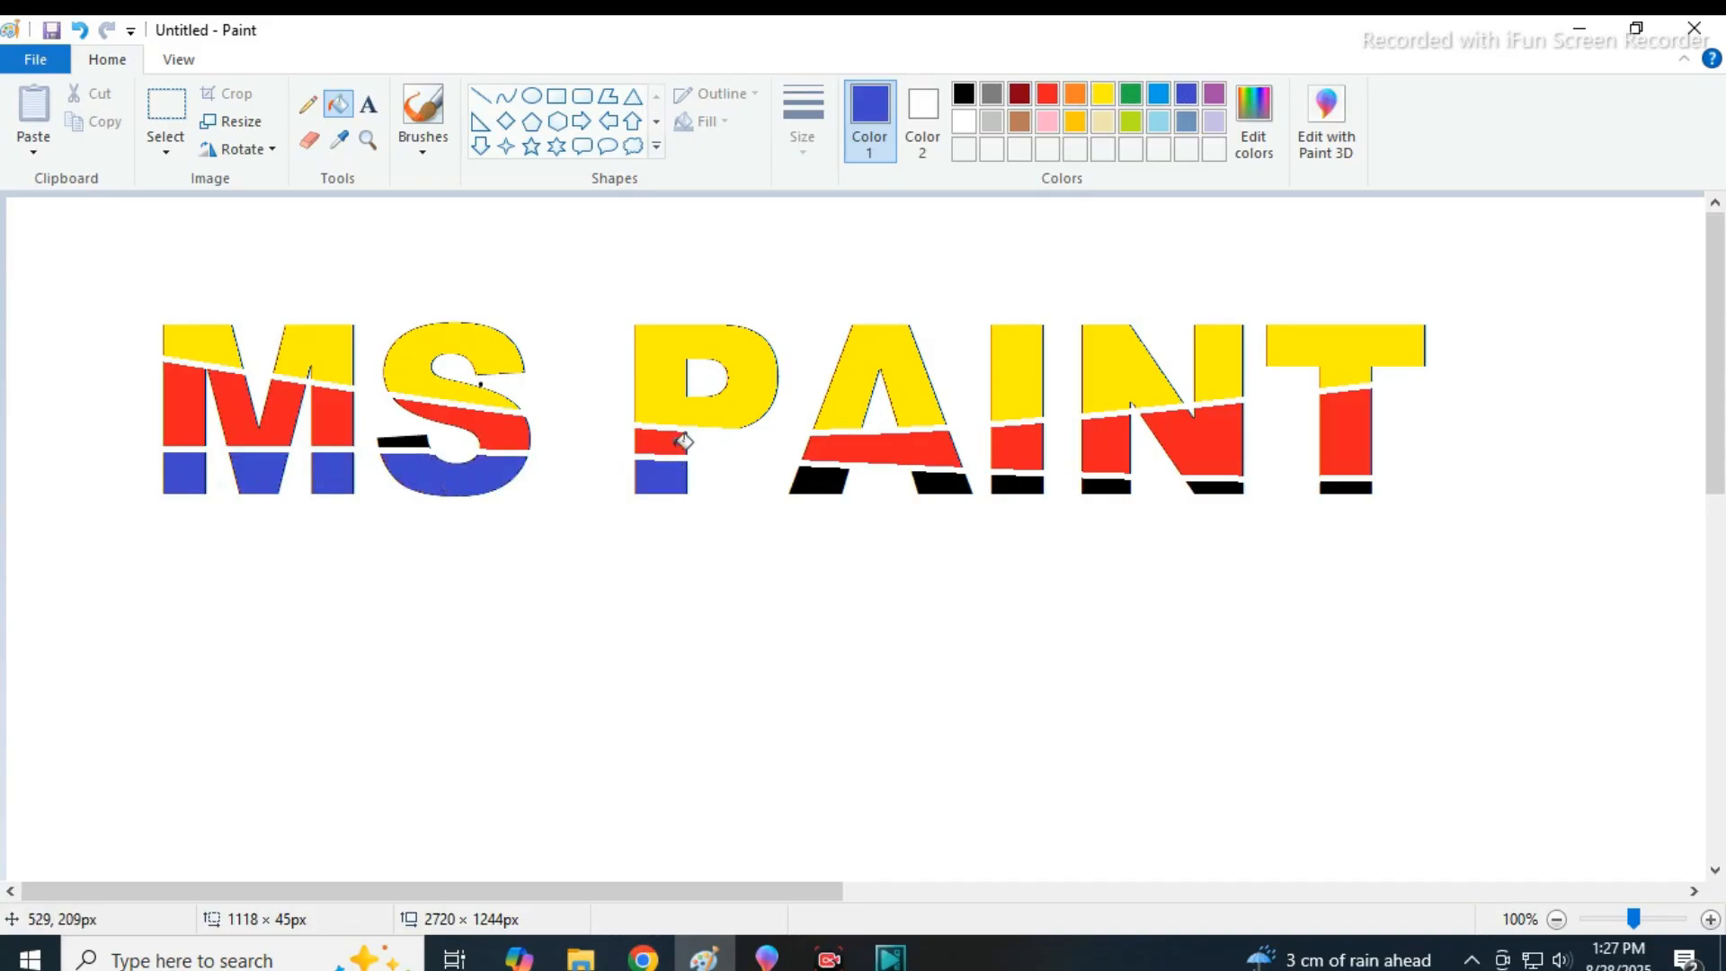
left_click(819, 484)
left_click(939, 483)
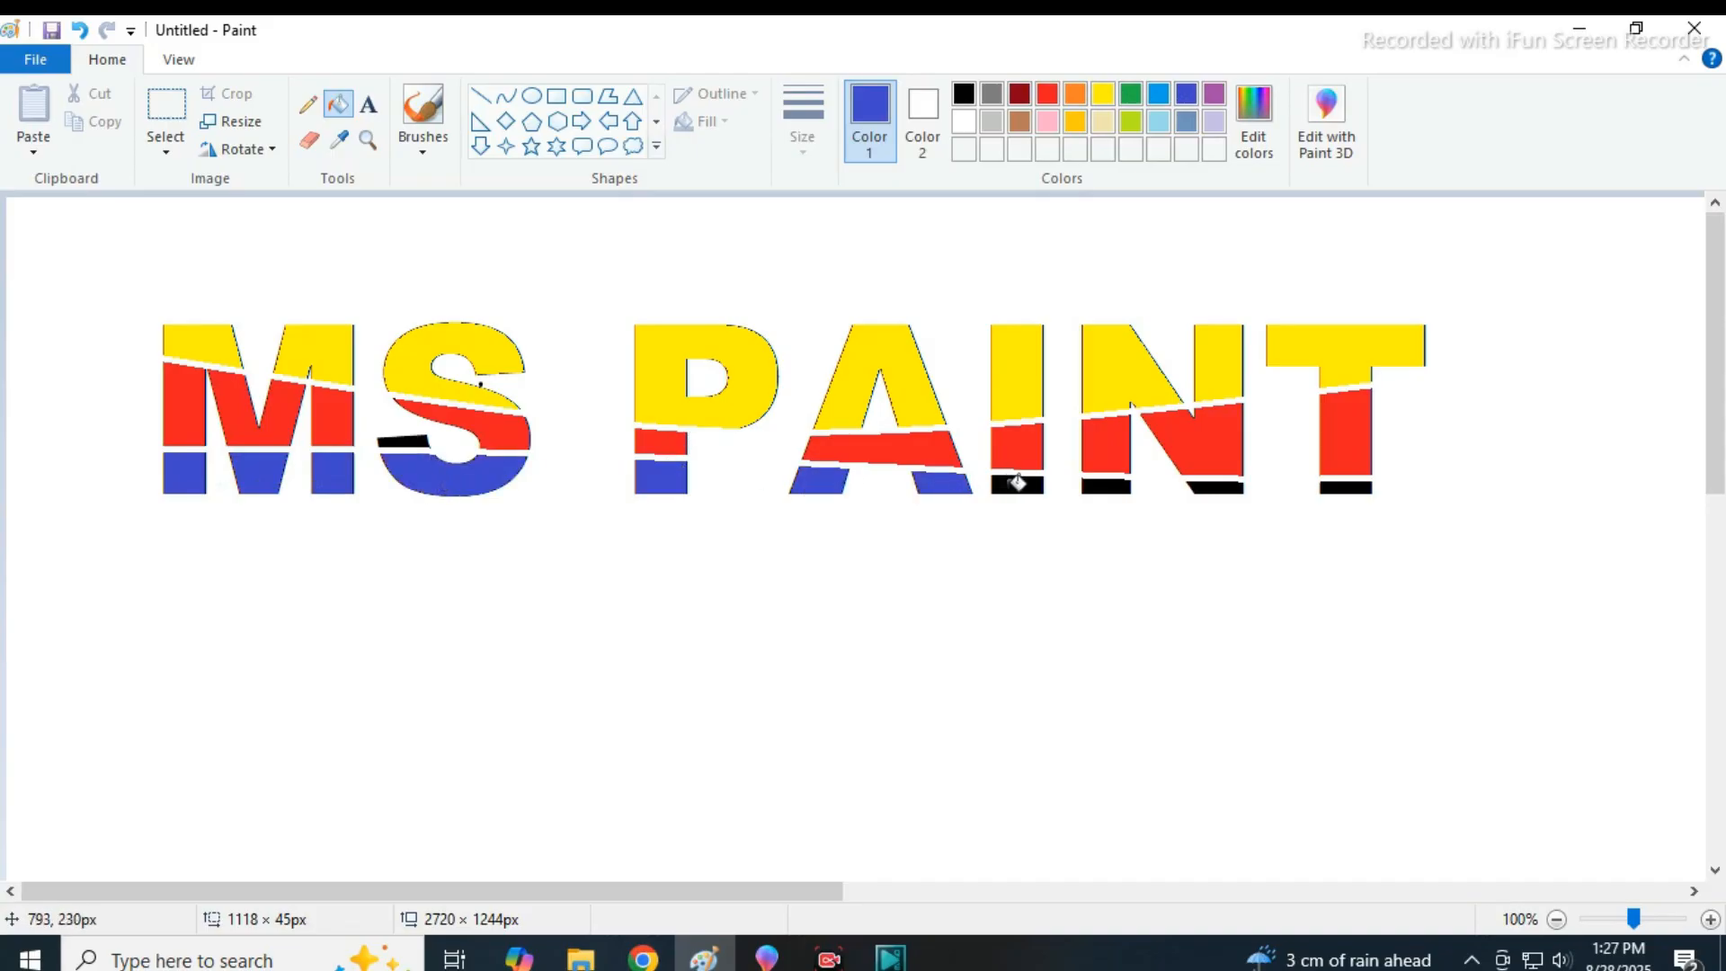
left_click(1018, 484)
left_click(1109, 487)
left_click(1230, 487)
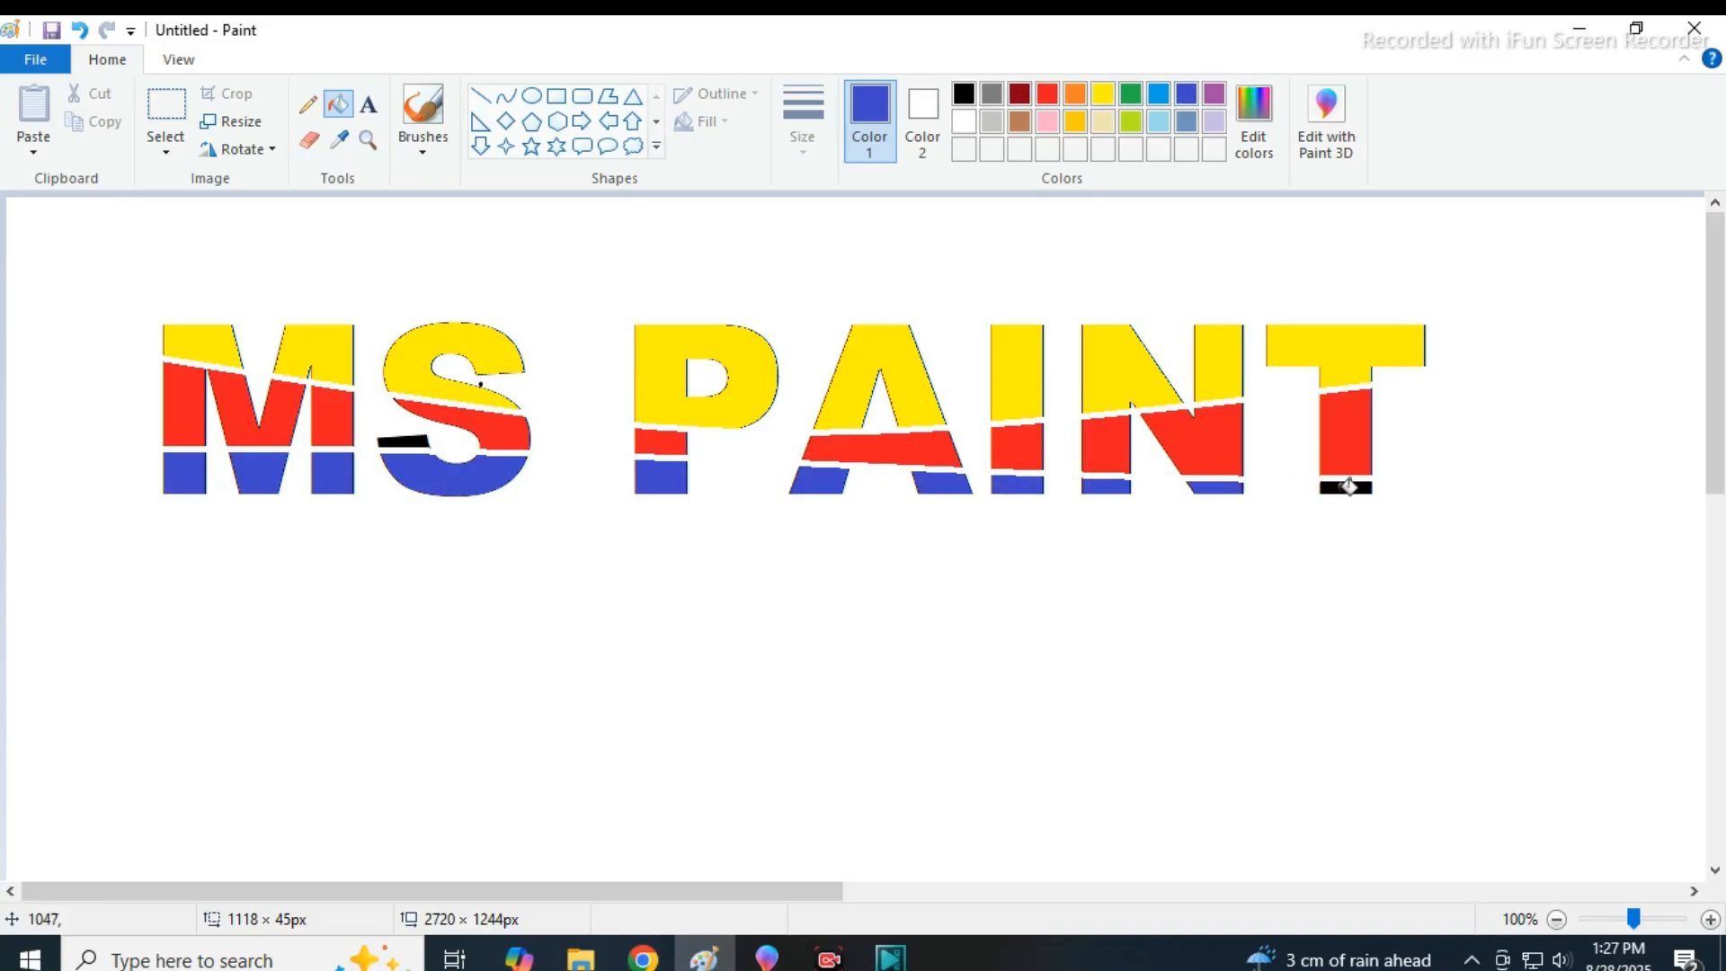
Fill the remaining black pieces, using indigo for the foot of the T and red for the lower-left tip of the S.
left_click(1353, 488)
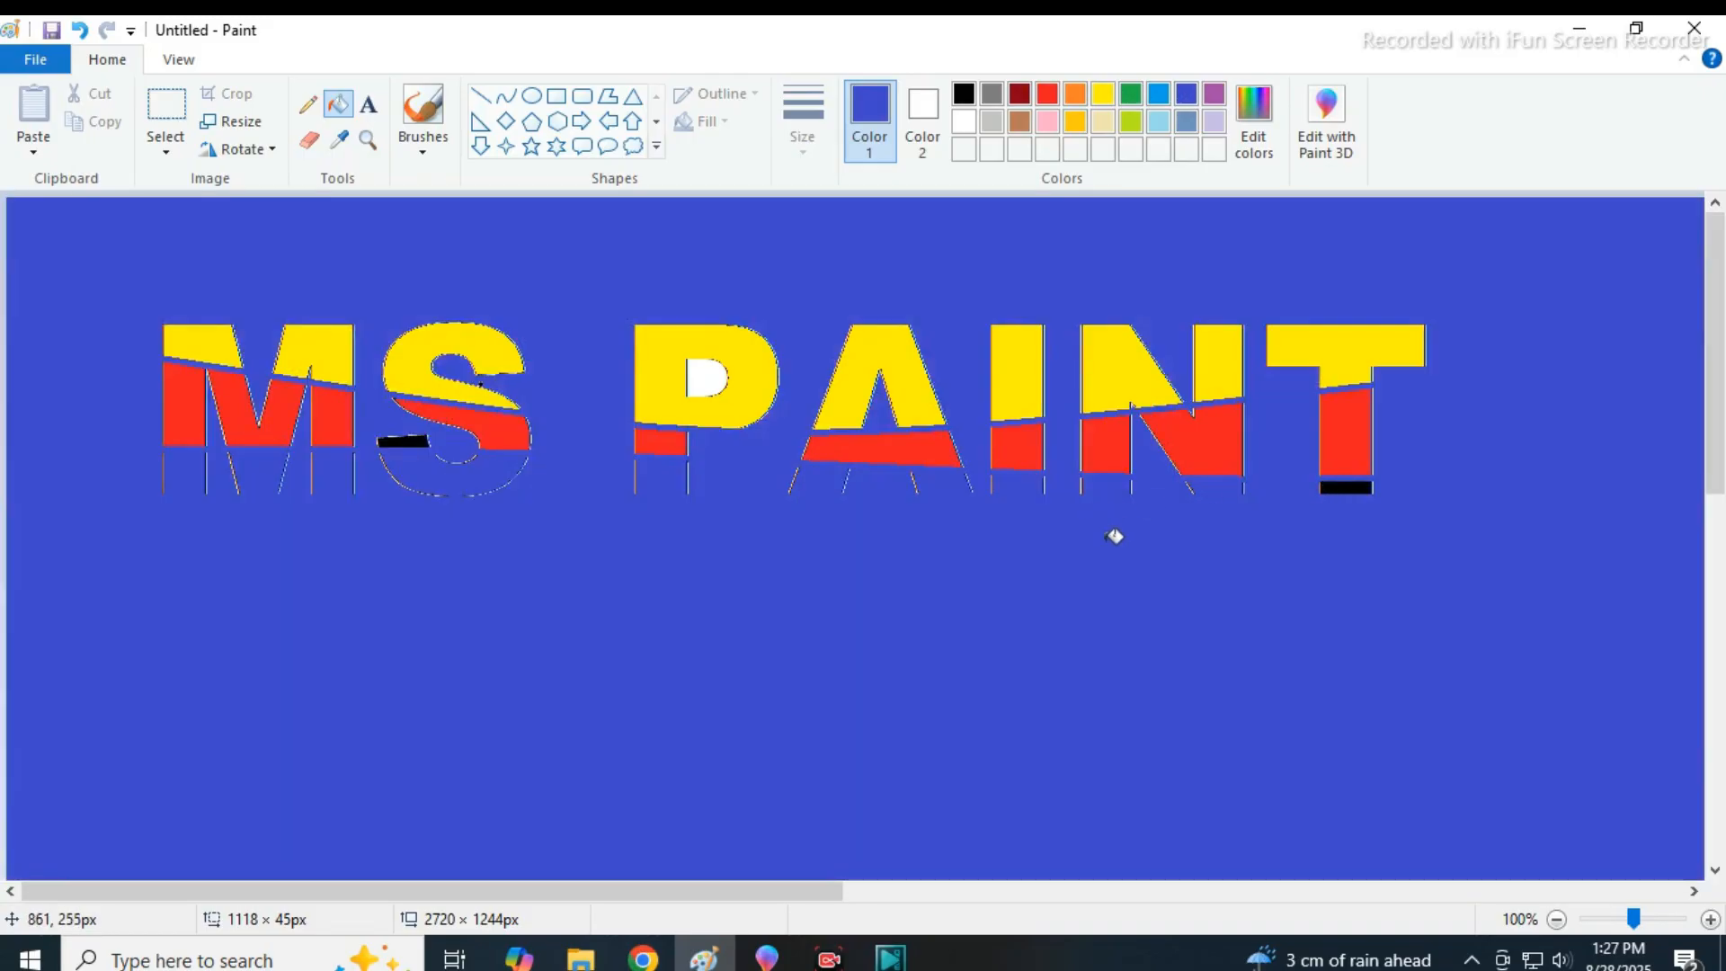
key("ctrl+z")
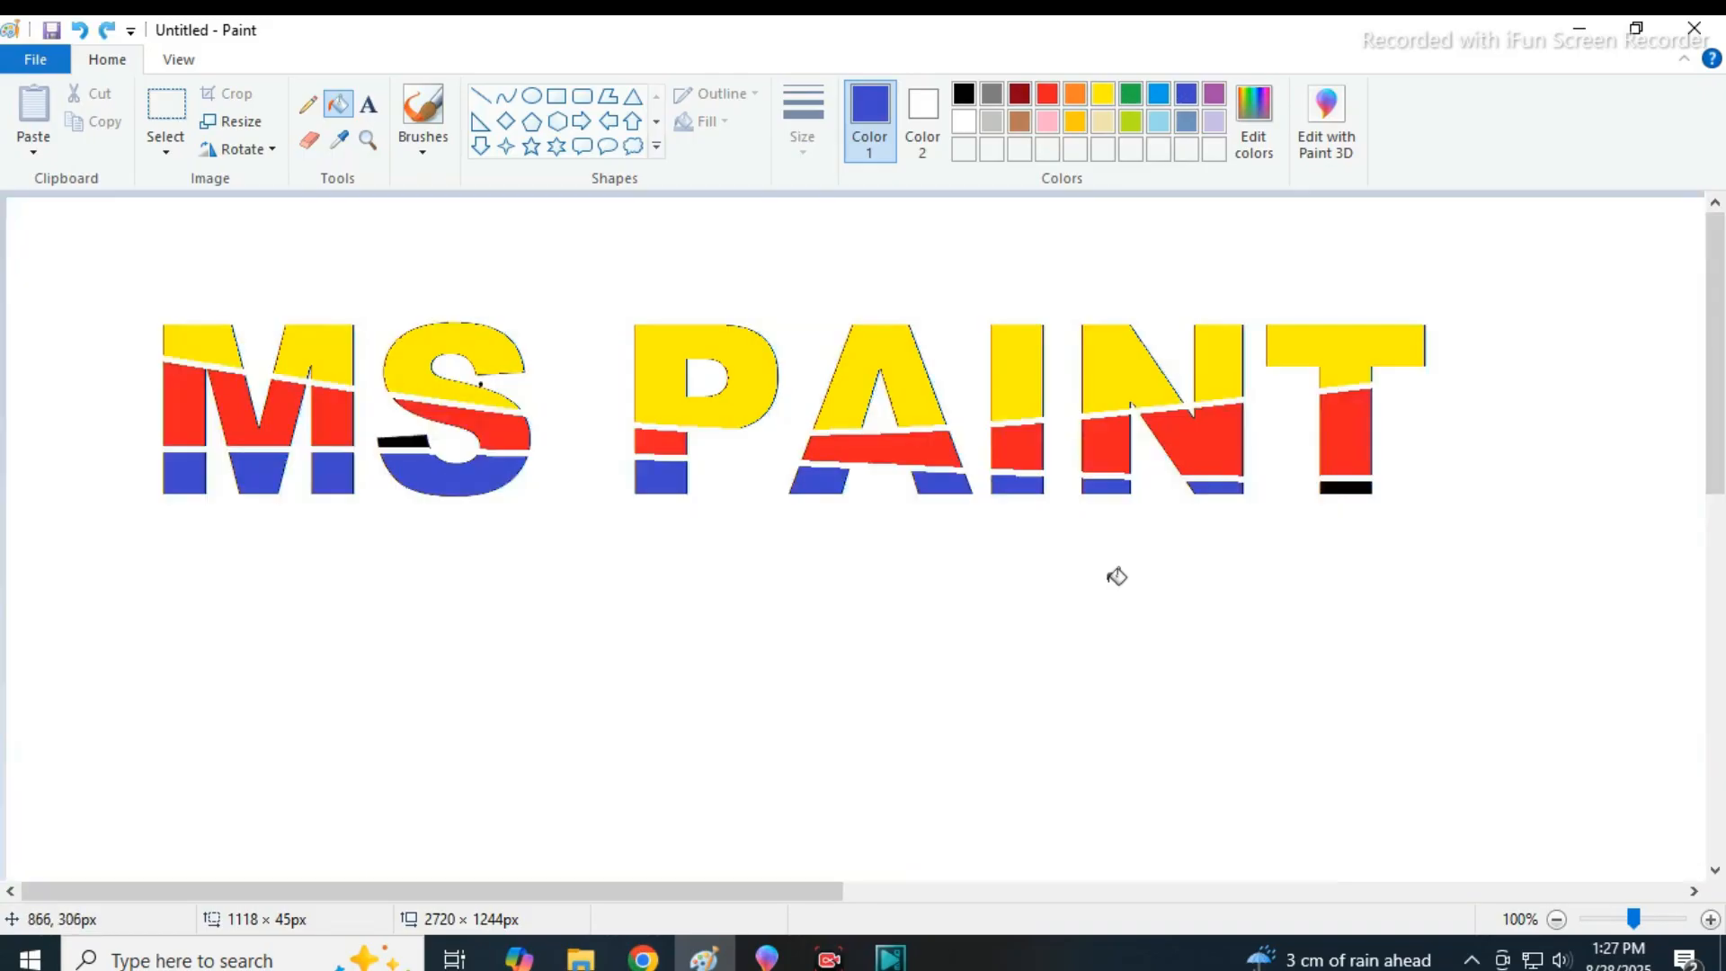
left_click(1362, 486)
left_click(1049, 95)
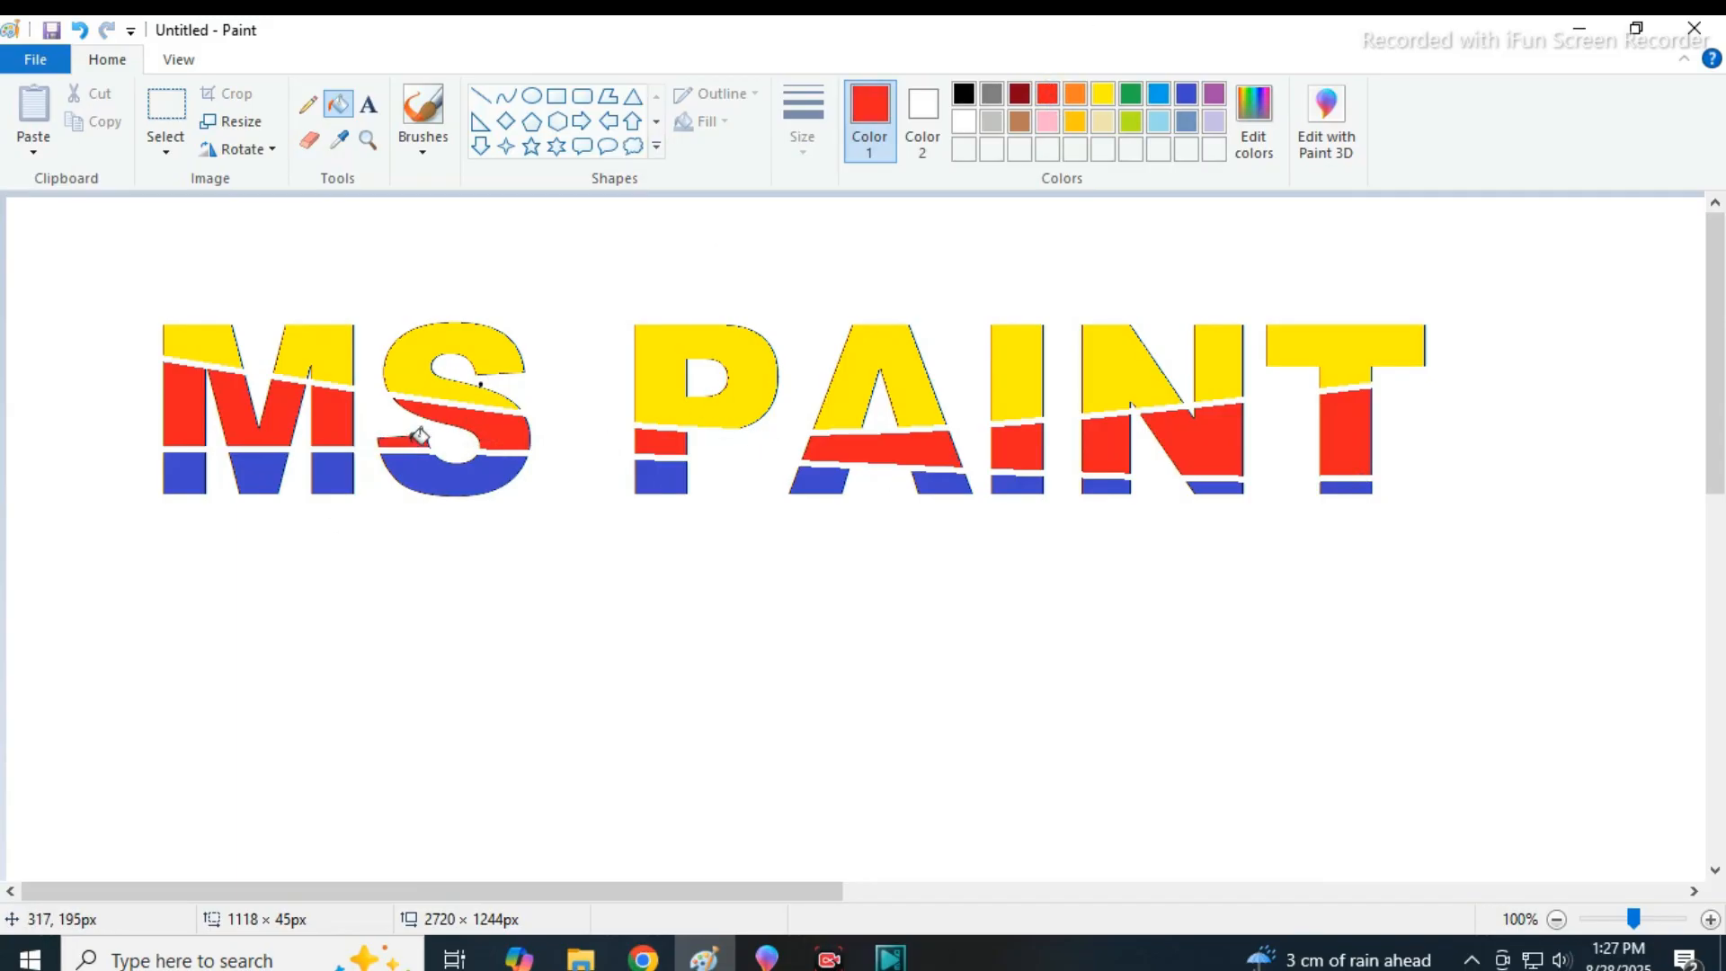
Select the whole "MS PAINT" lettering with a rectangular selection of about 1039 × 189 px.
left_click(142, 135)
left_click_drag(132, 293, 256, 457)
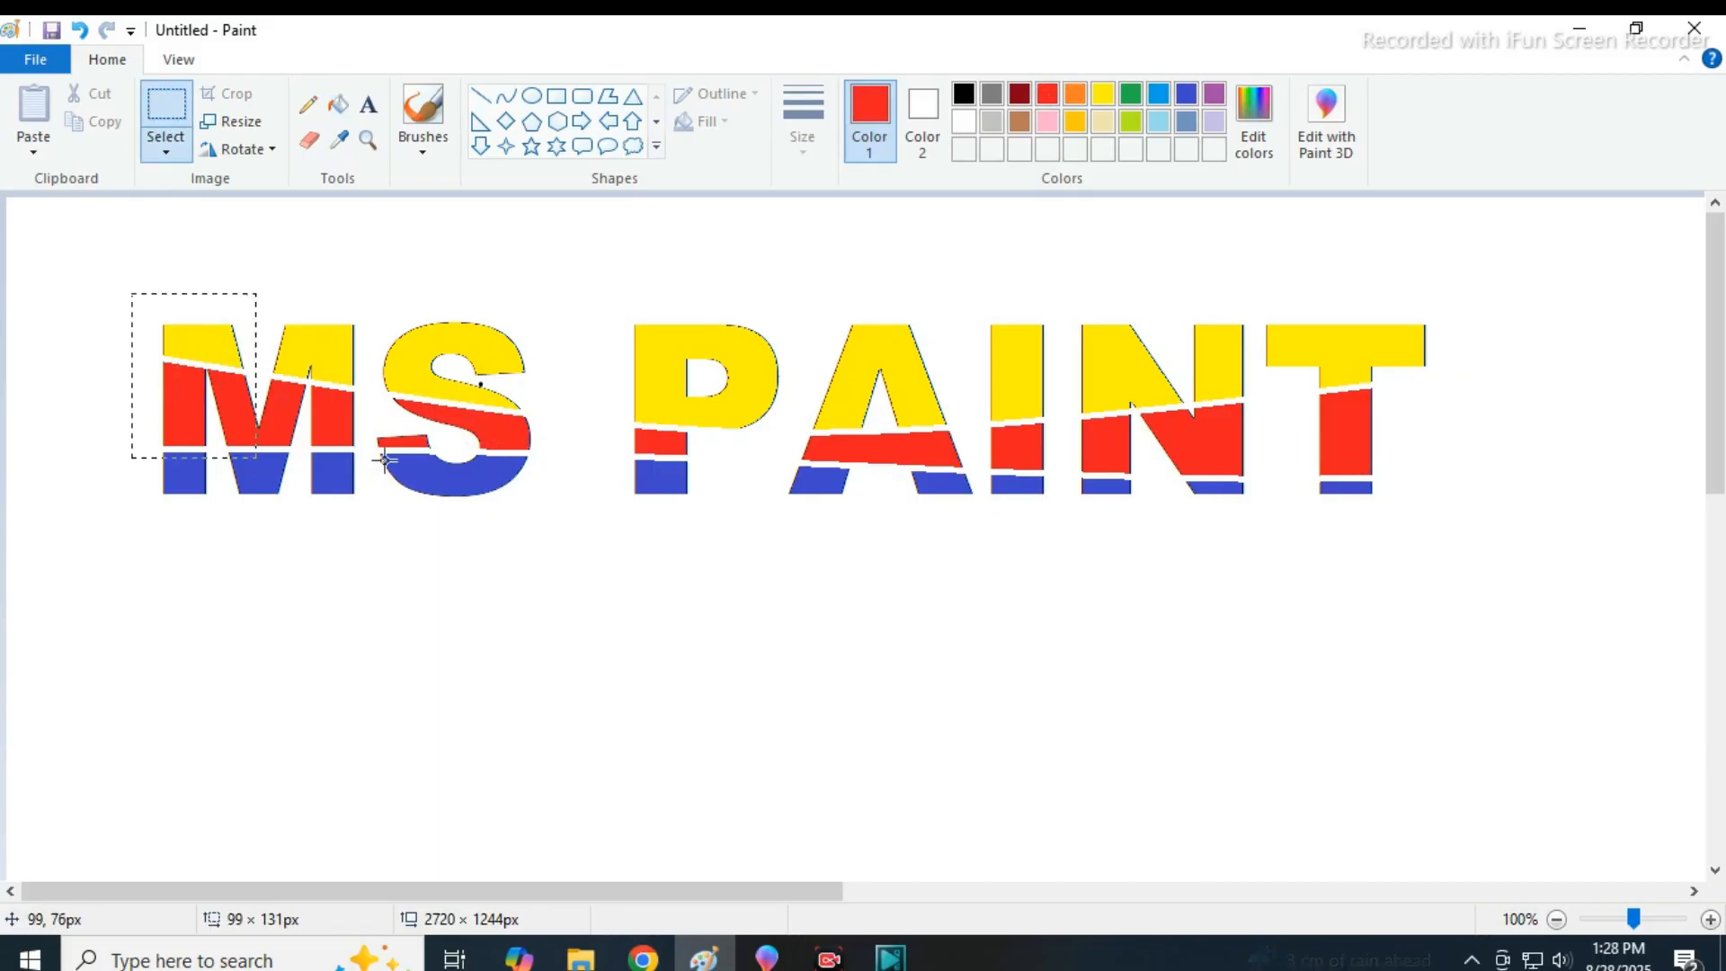
mouse_move(385, 460)
left_mouse_down()
mouse_move(1479, 489)
mouse_move(1444, 532)
left_mouse_up()
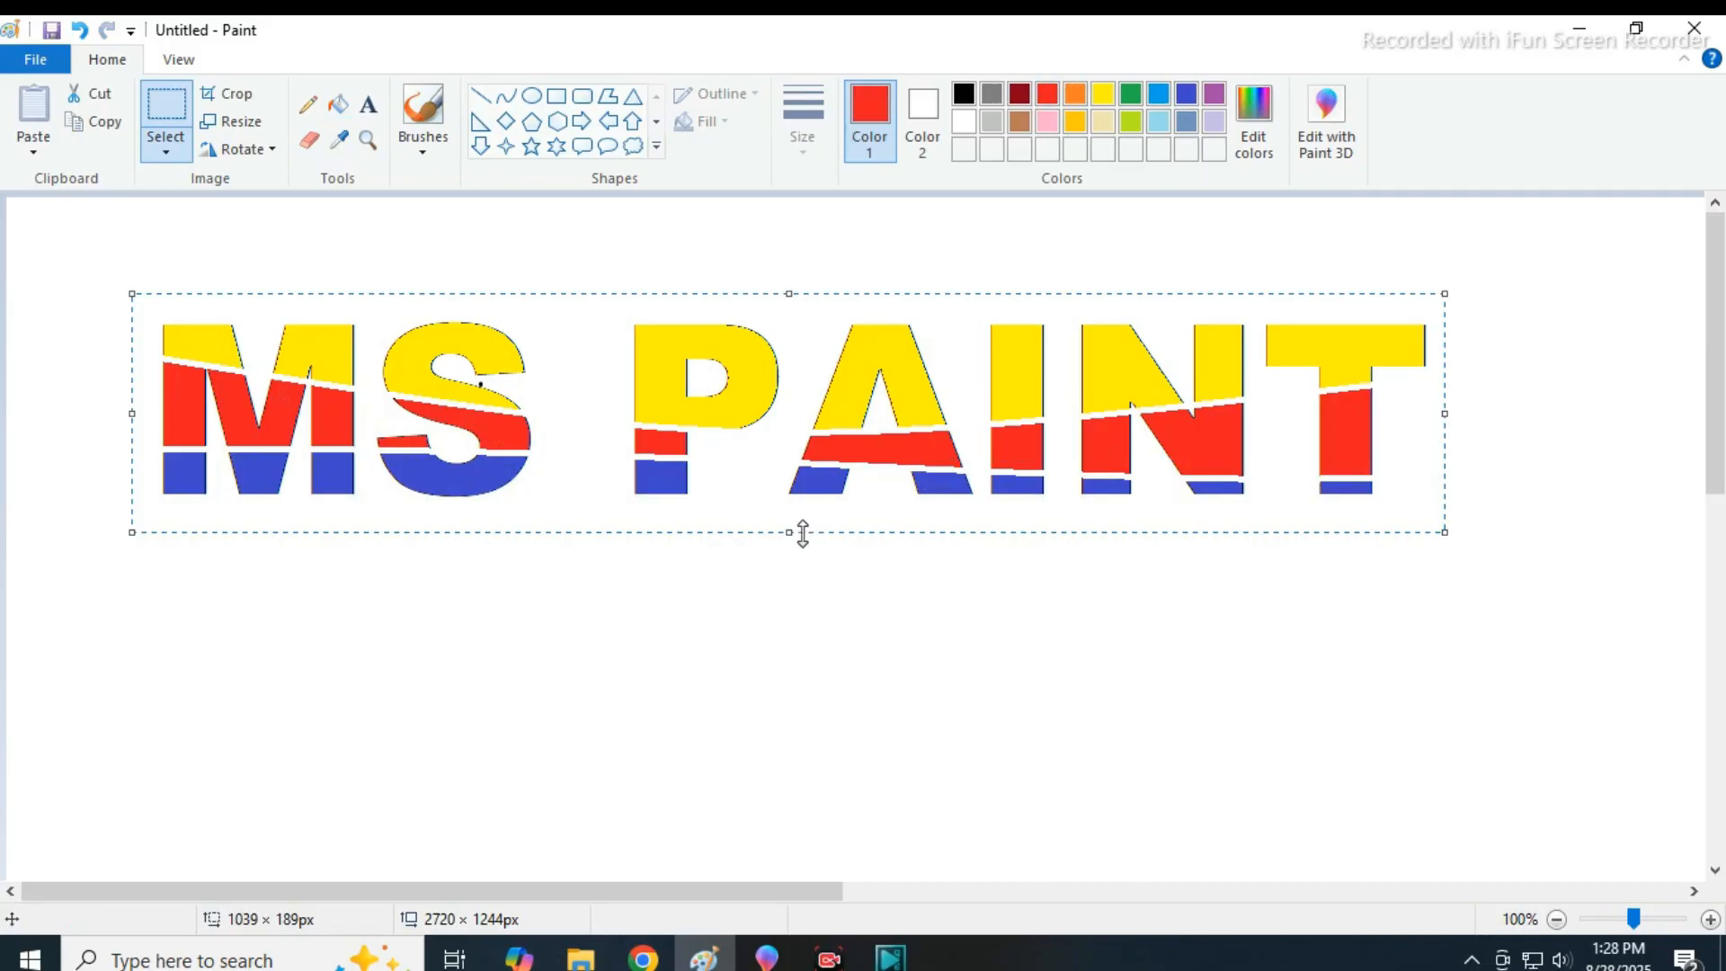
Stretch the selected "MS PAINT" lettering in height and width to about 1224 × 422 px, and release the selection.
left_click_drag(796, 552, 786, 677)
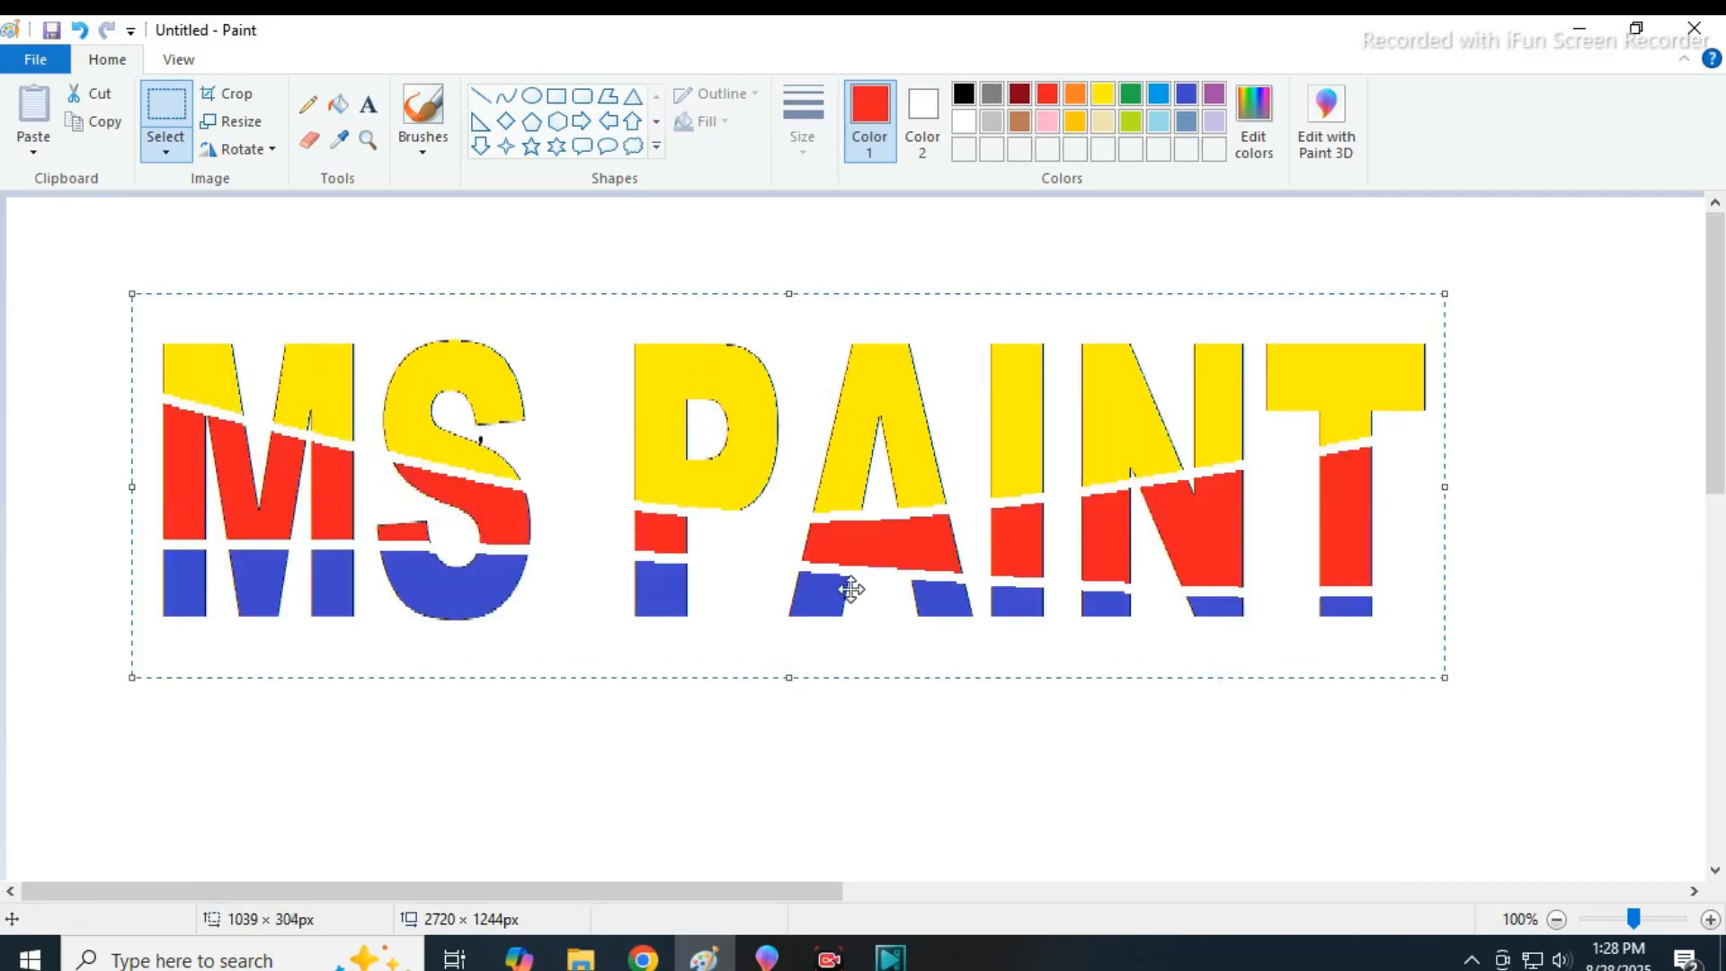
left_click_drag(788, 294, 780, 238)
left_click_drag(789, 677, 788, 769)
left_click_drag(1445, 508, 1582, 508)
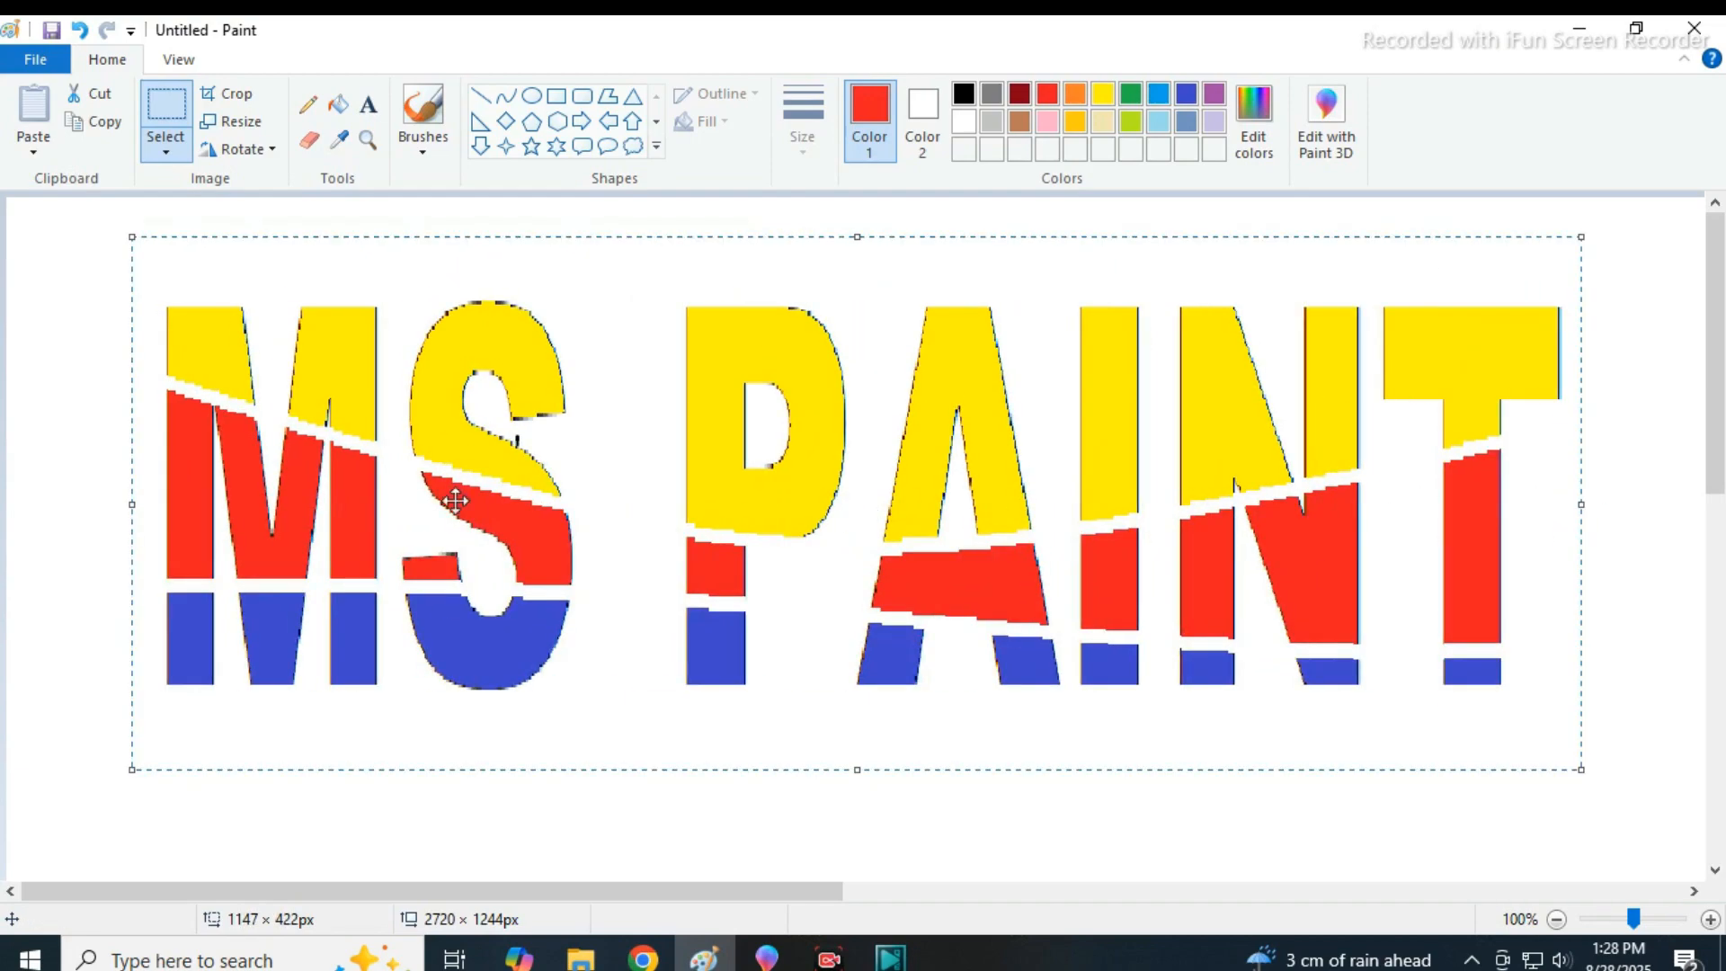
left_click_drag(135, 510, 34, 505)
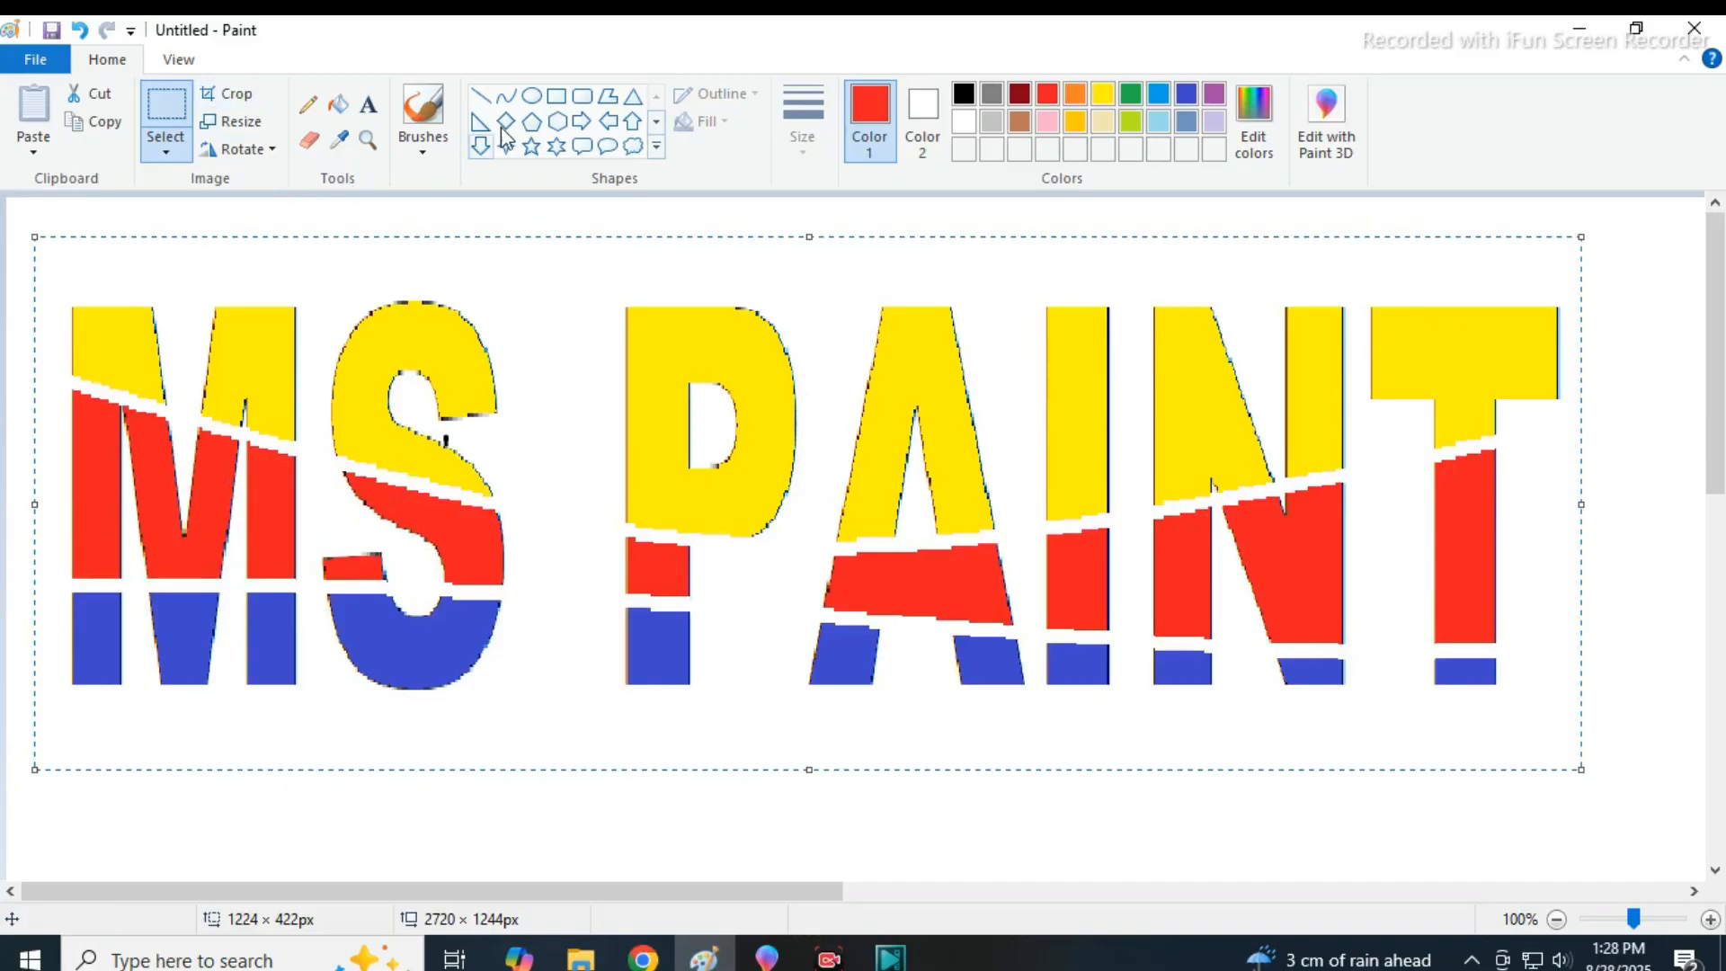
left_click(346, 114)
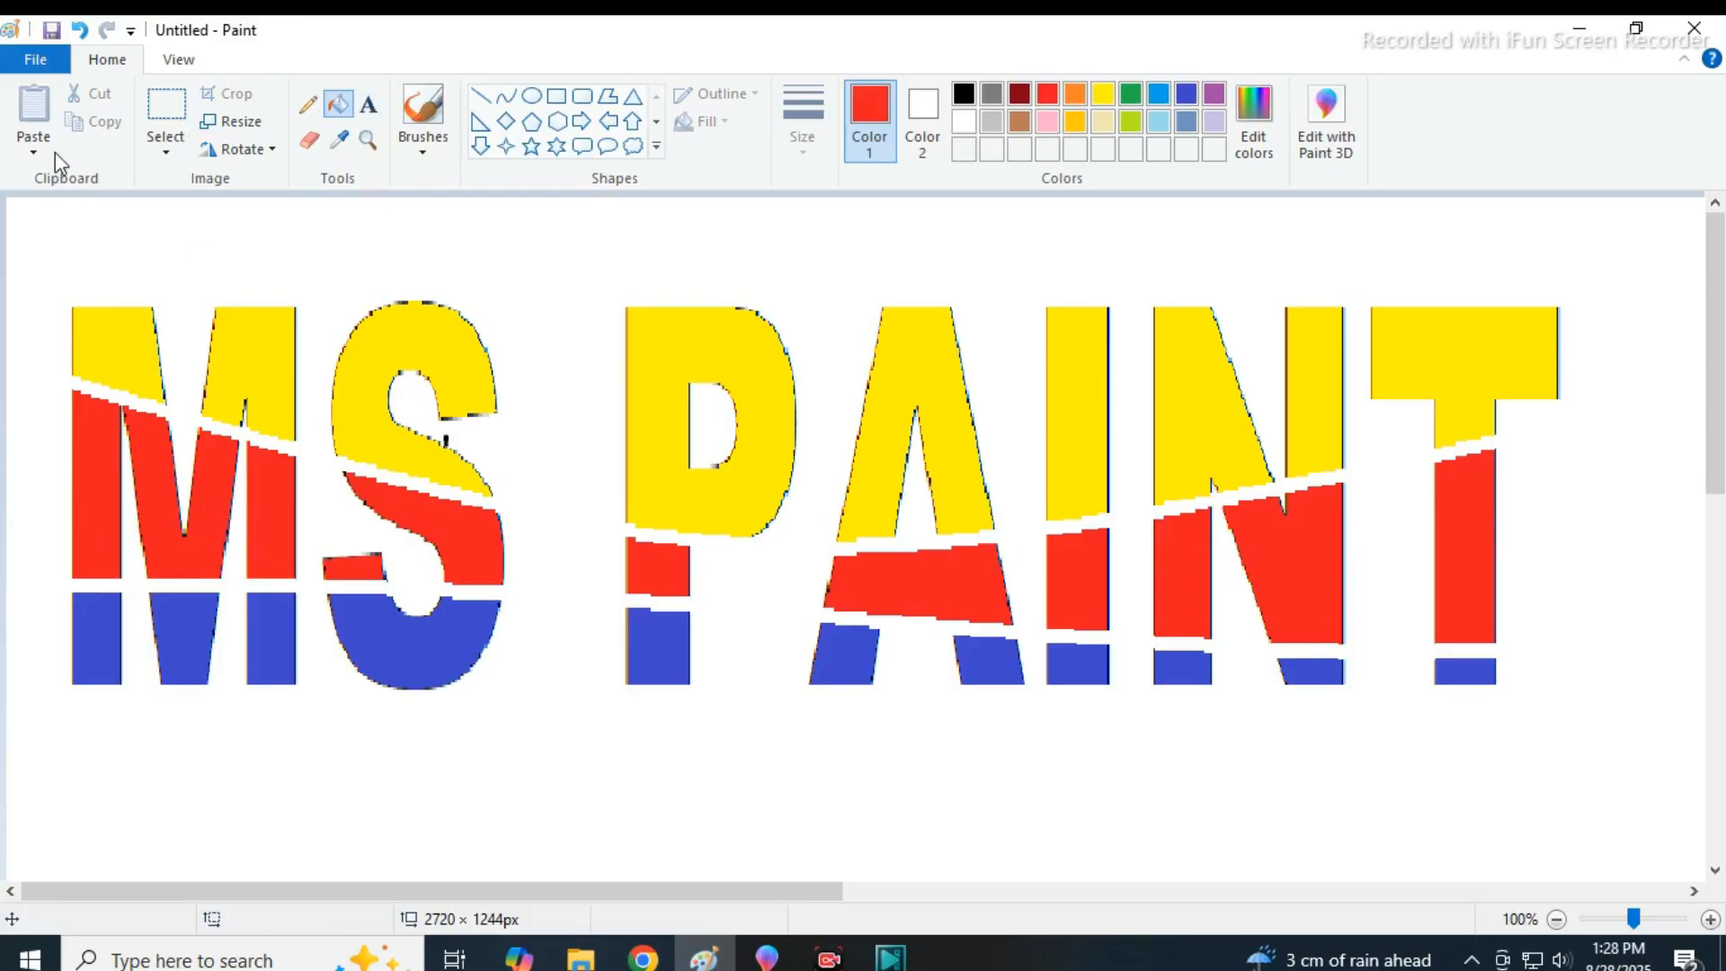
Save the picture as a PNG file named Untitled in the Music folder.
left_click(36, 60)
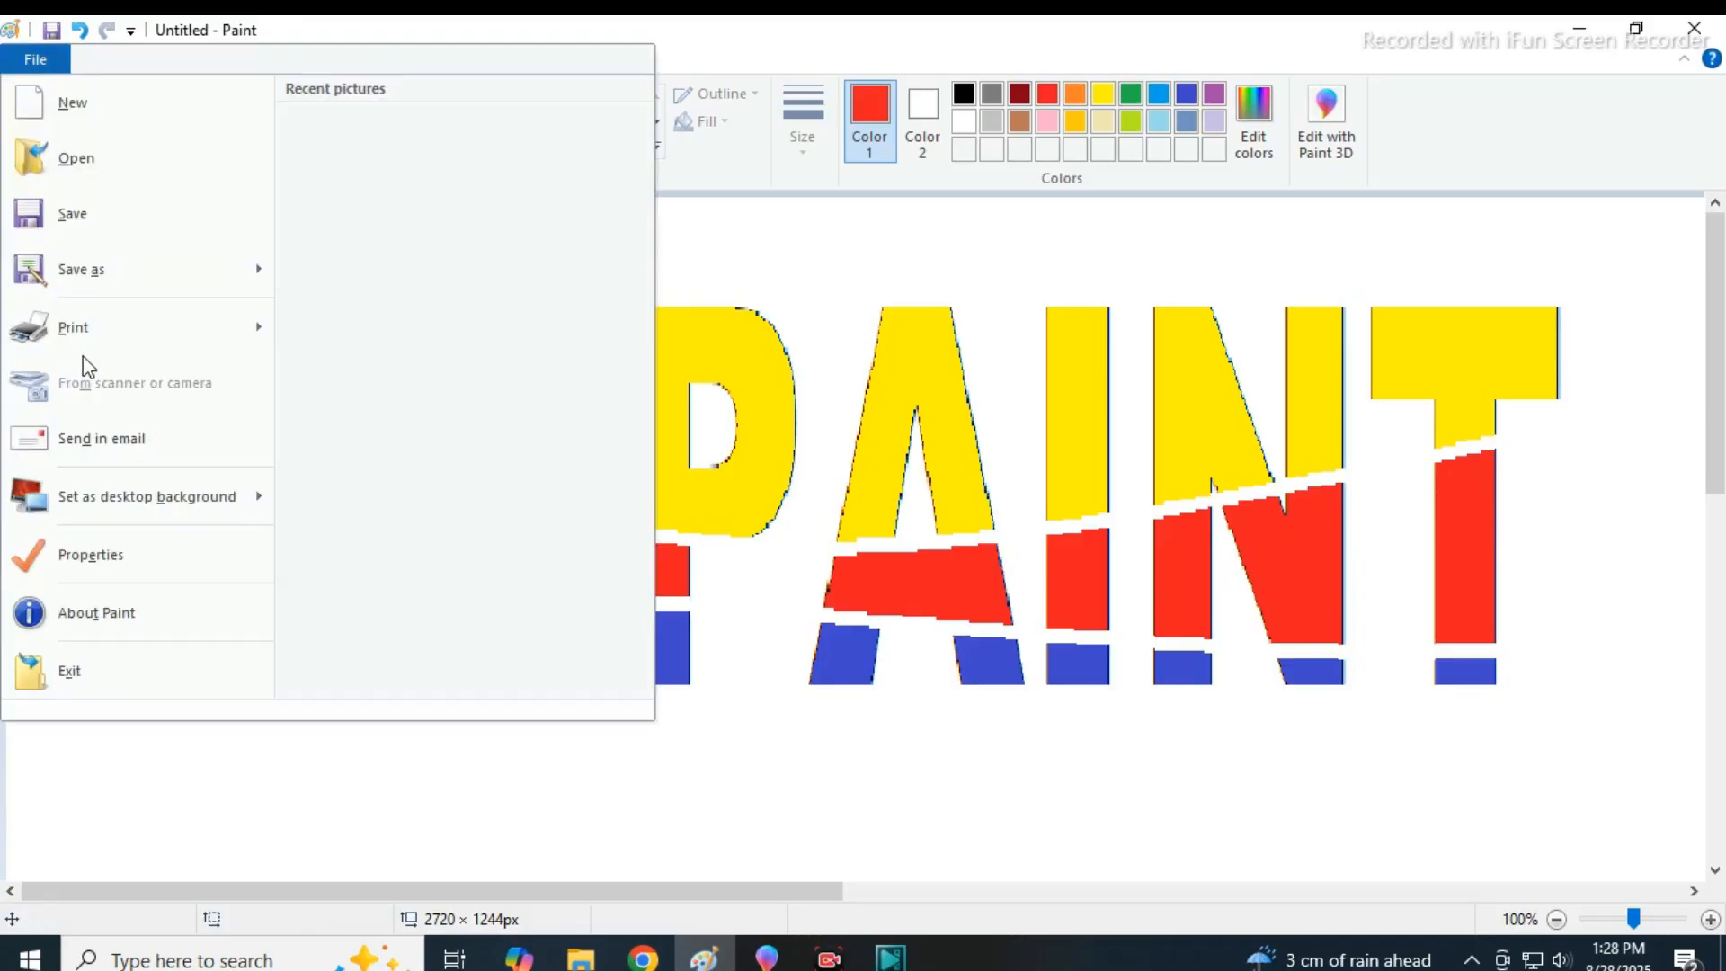
left_click(94, 272)
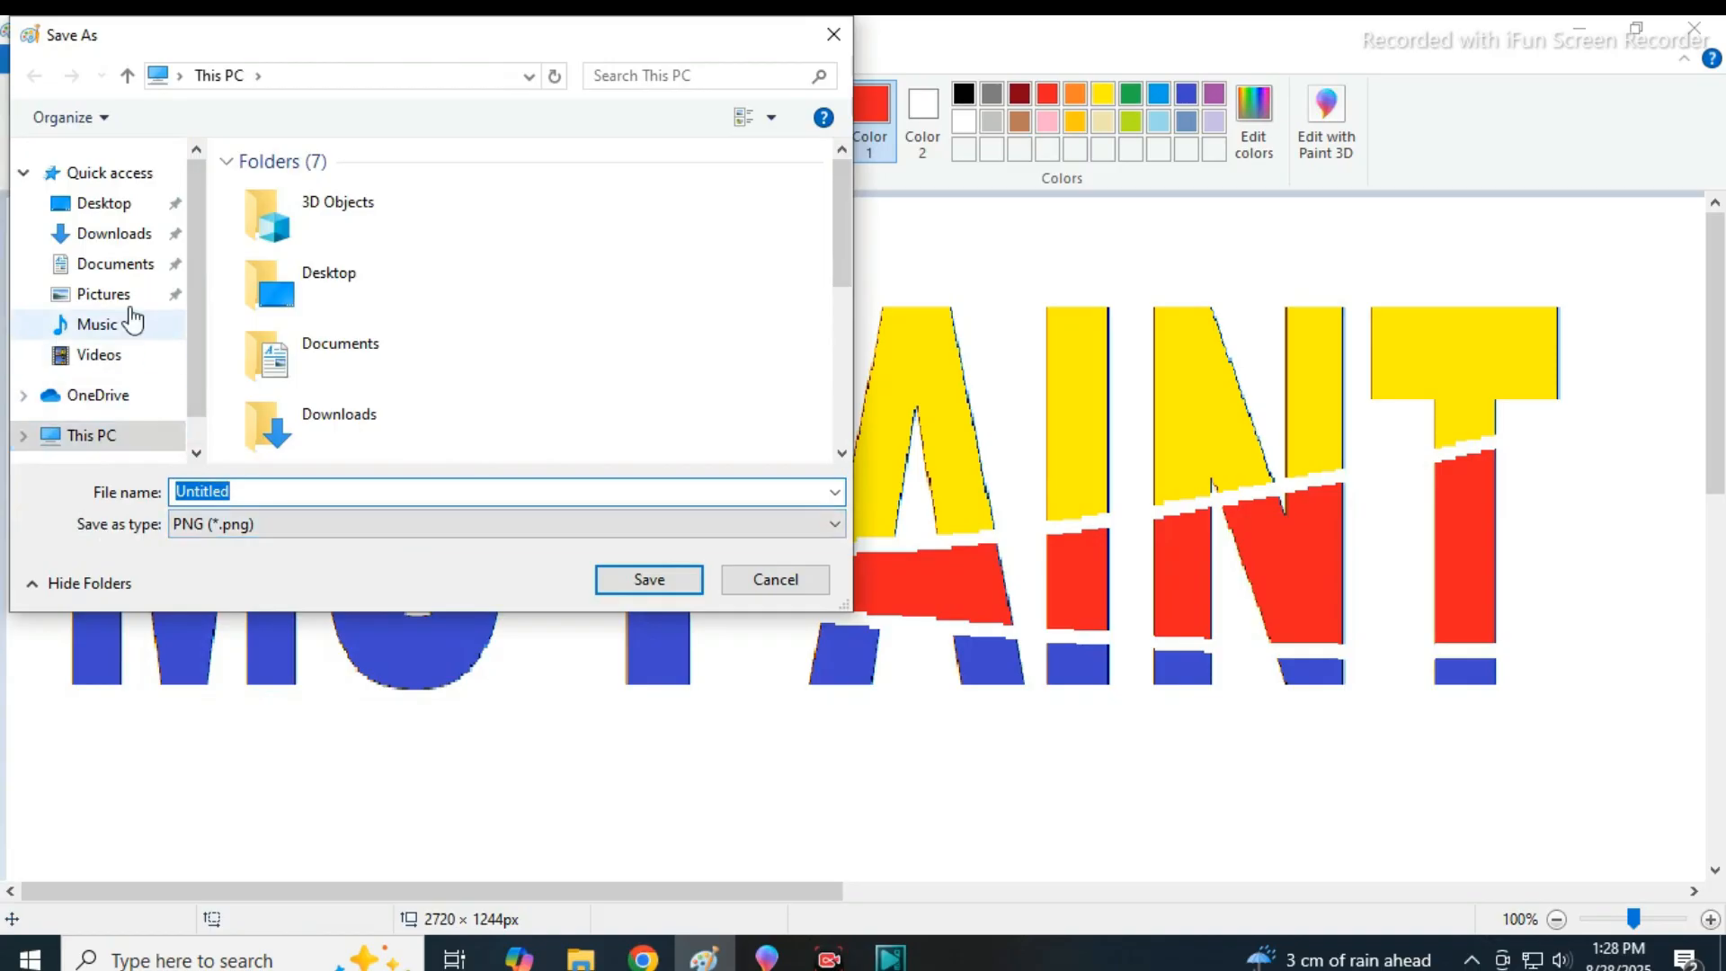
left_click(106, 326)
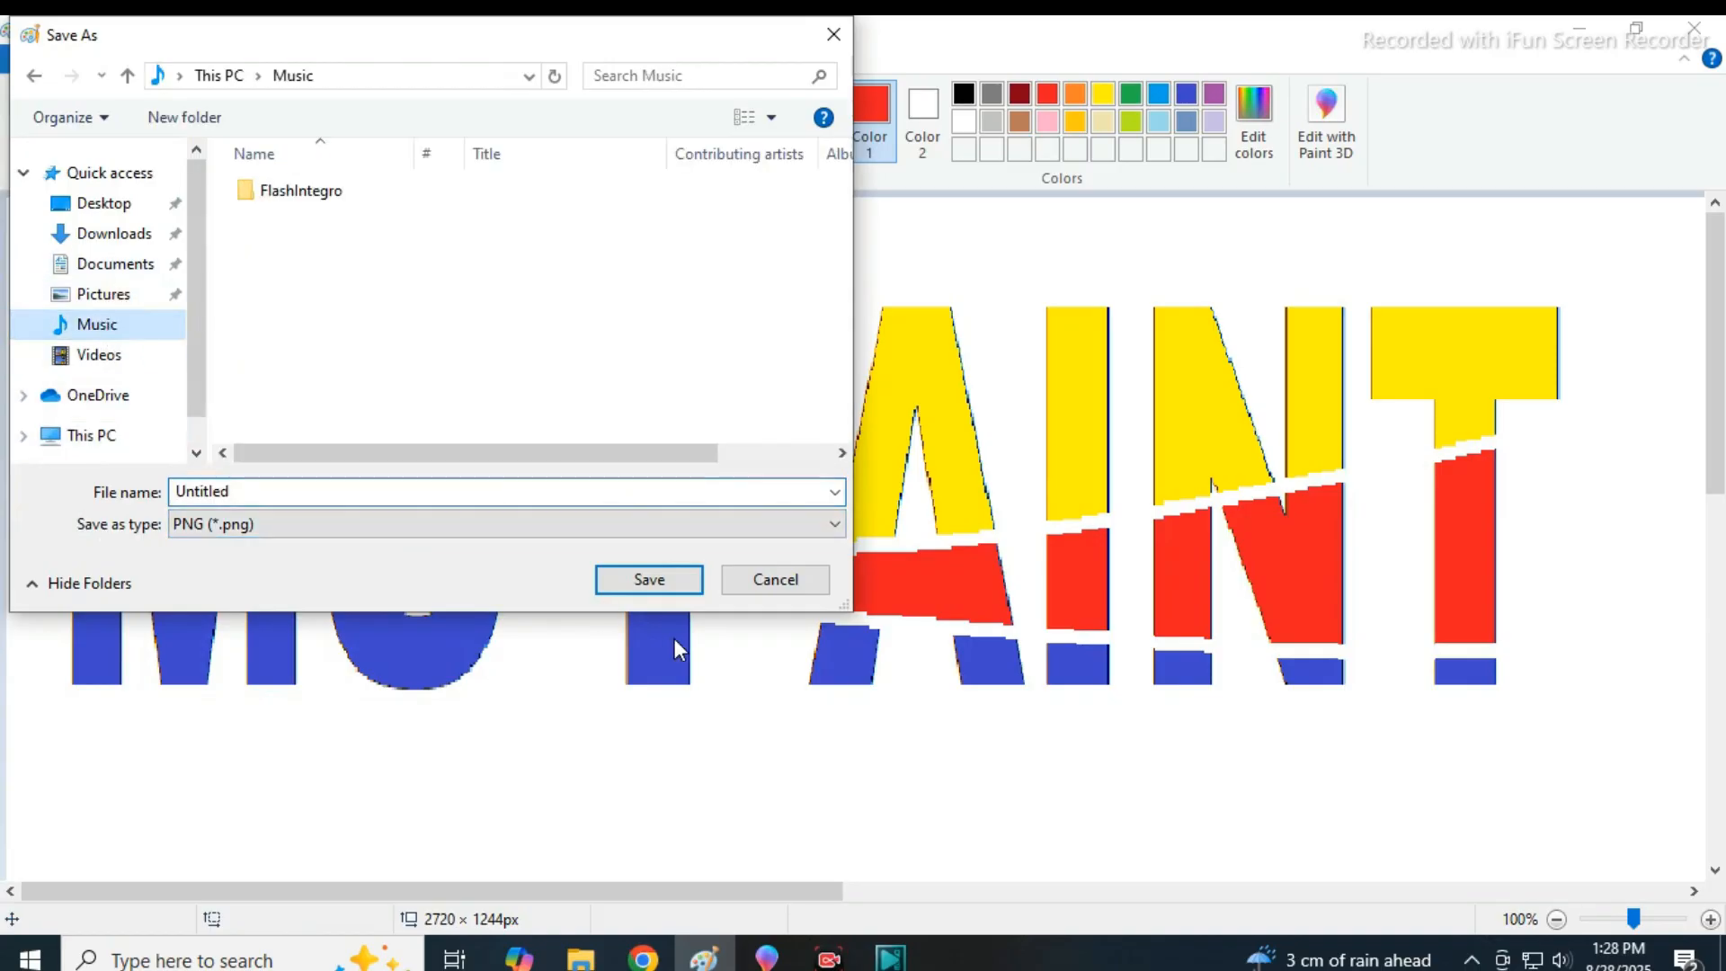
left_click(649, 580)
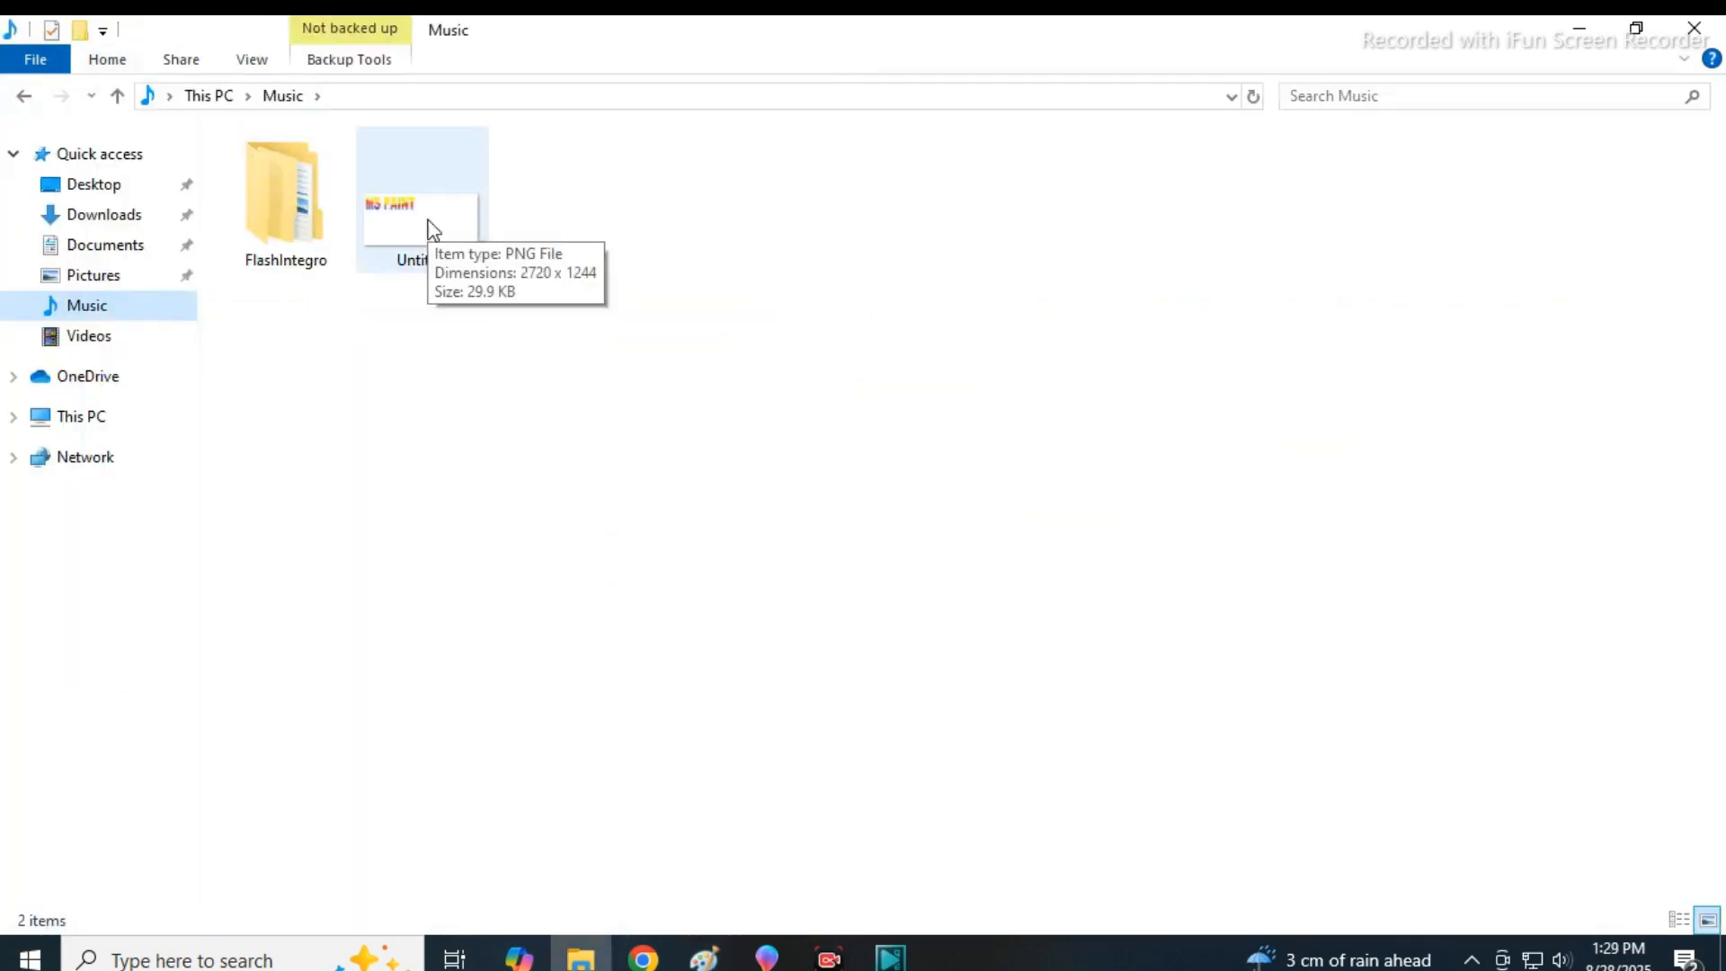
Open the saved Untitled picture from the Music folder in File Explorer to view it.
left_click(429, 223)
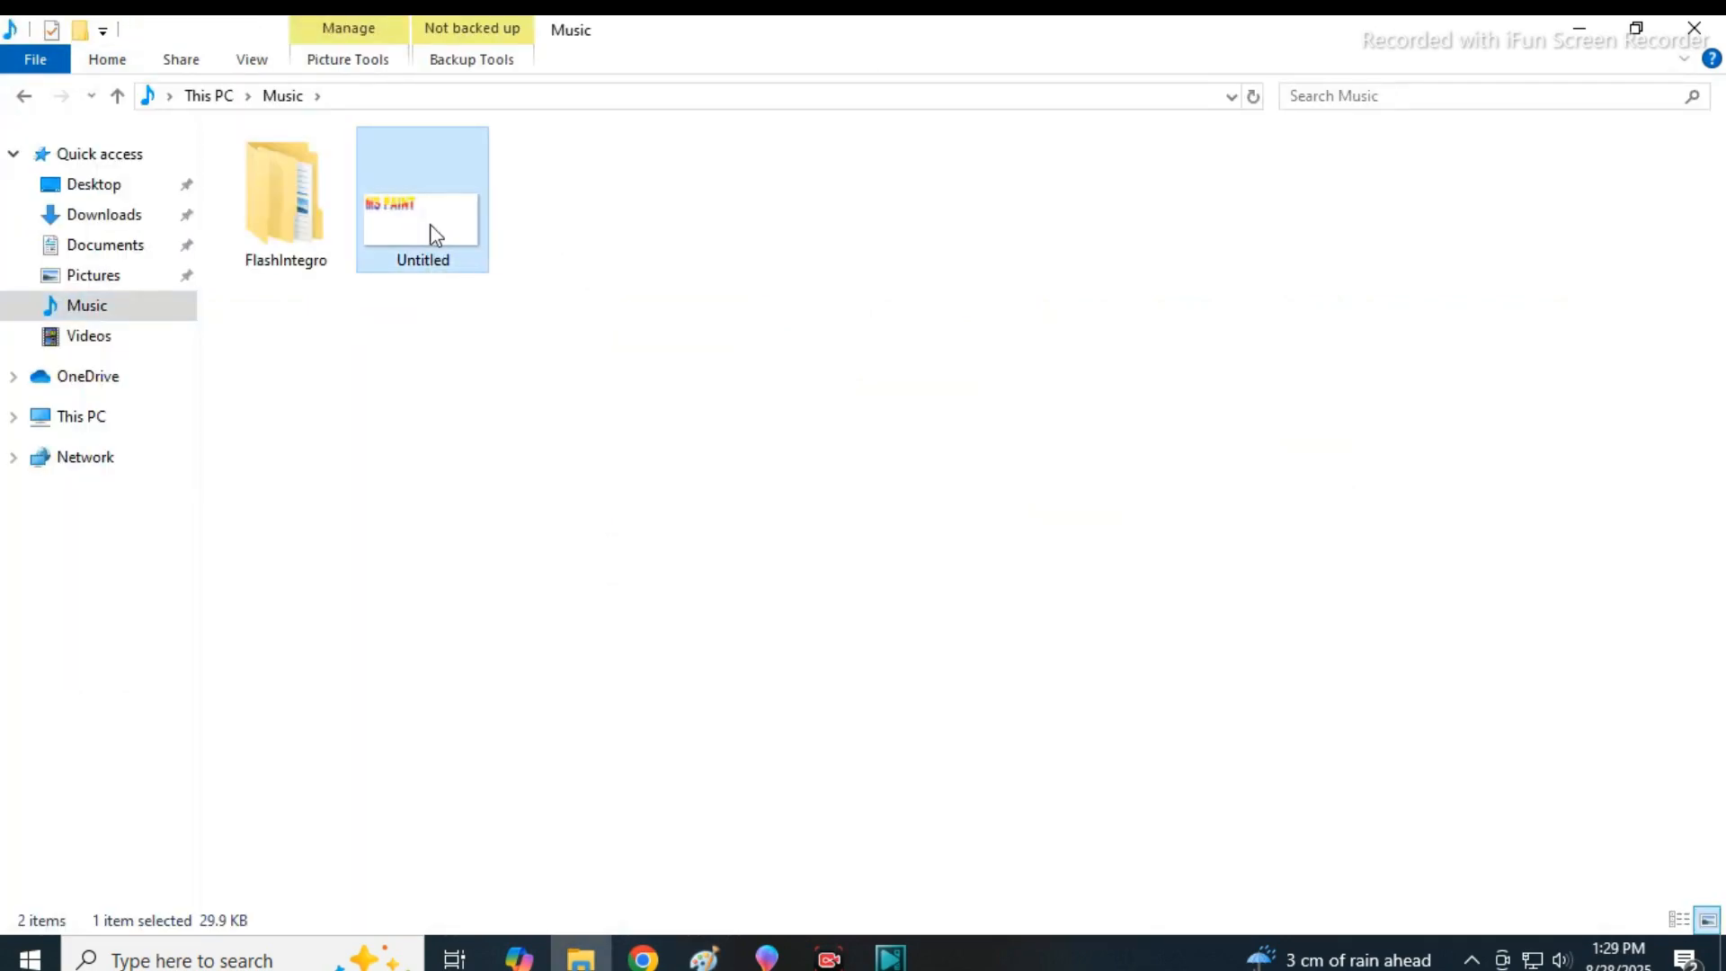
right_click(429, 223)
left_click(528, 165)
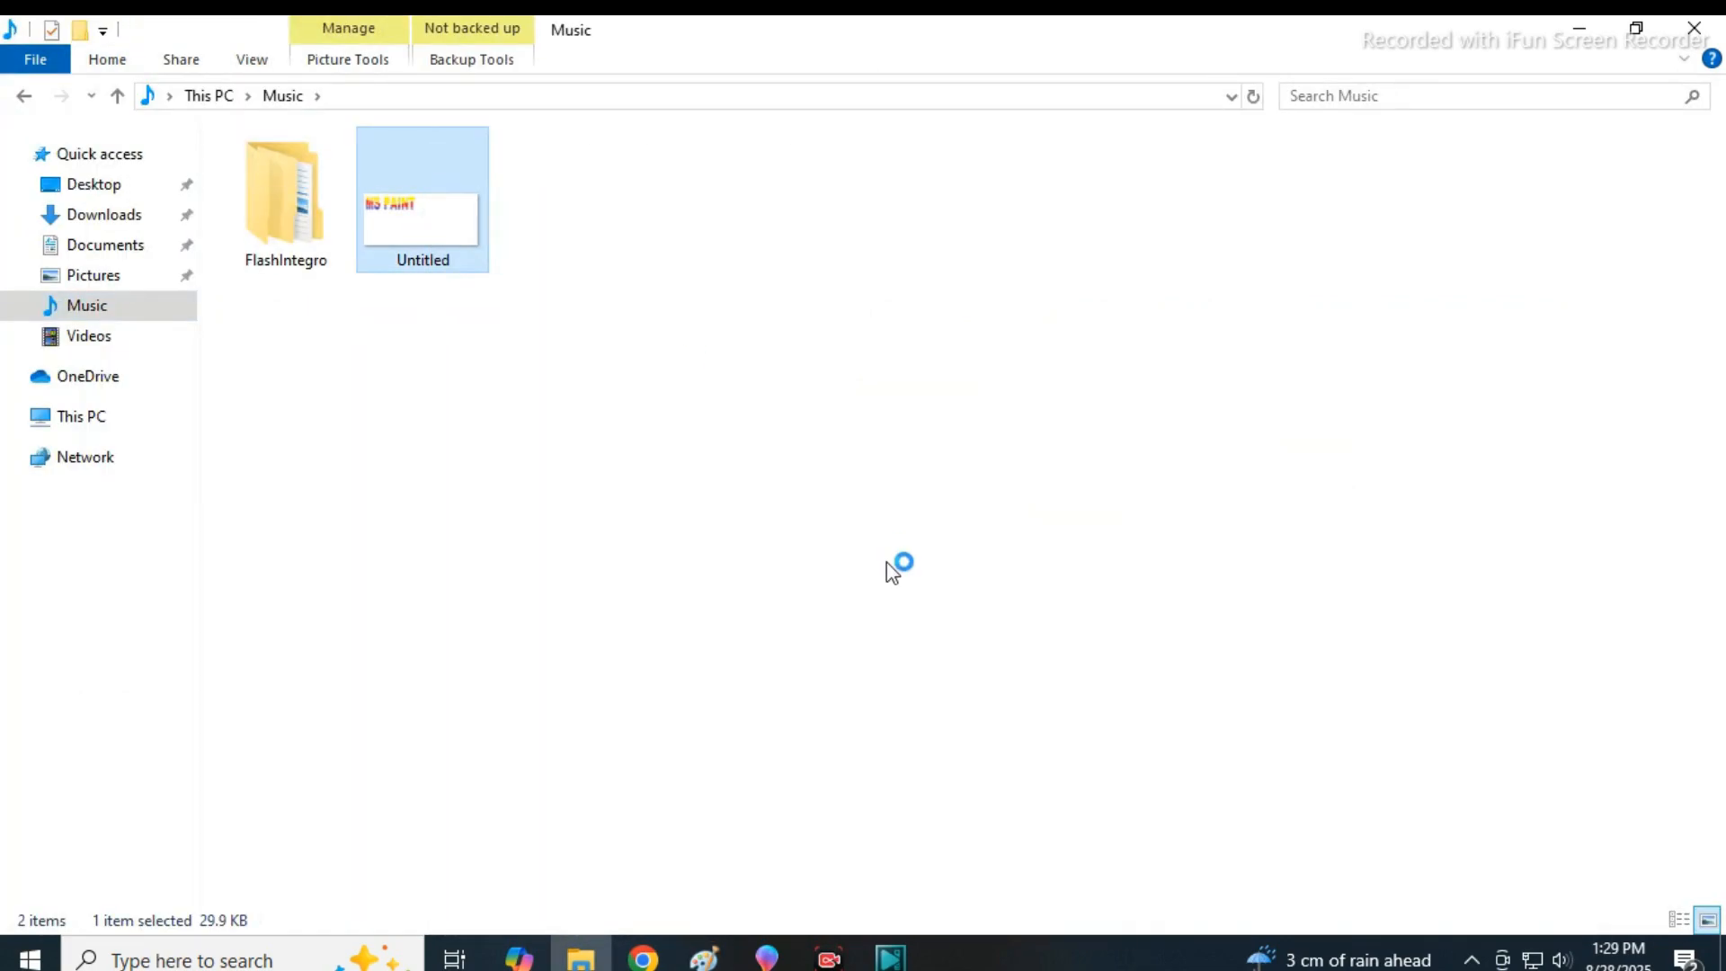